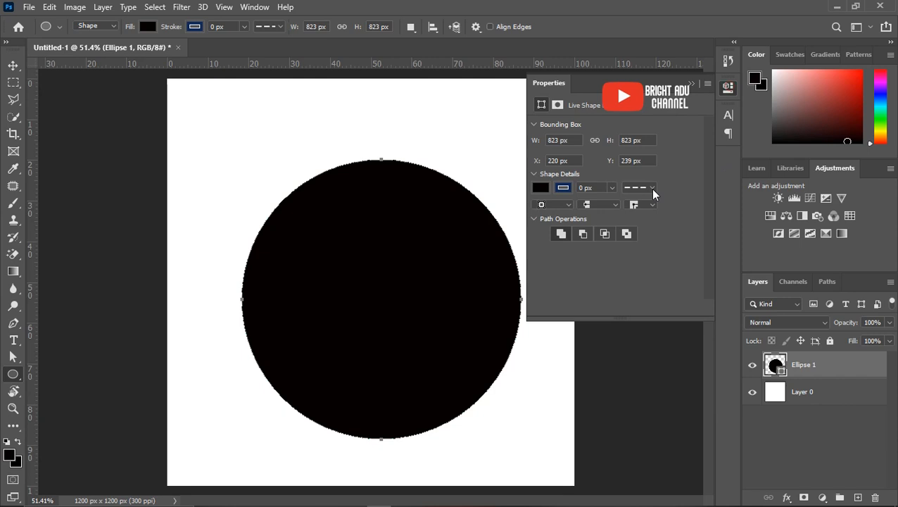
# Restyle the circle as a ring with no fill and a solid 220 px stroke
pyautogui.click(652, 188)
pyautogui.click(641, 232)
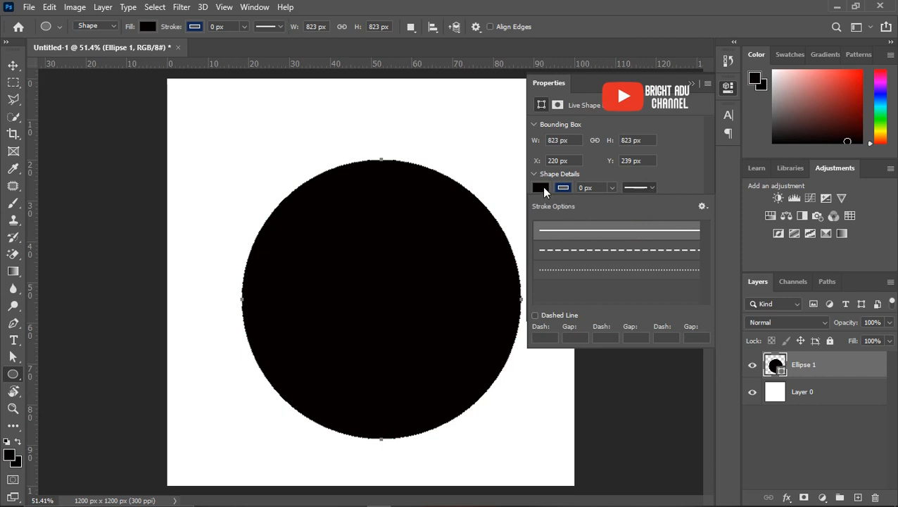
pyautogui.click(542, 188)
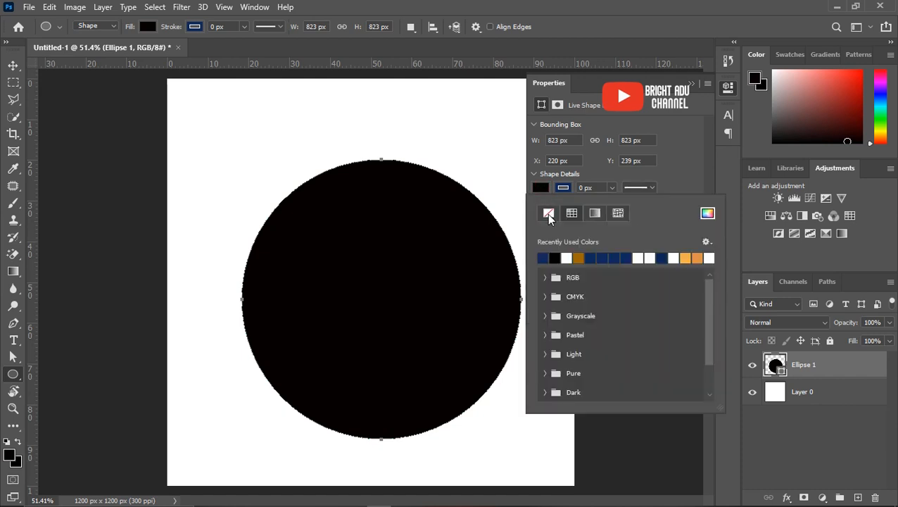
pyautogui.click(548, 213)
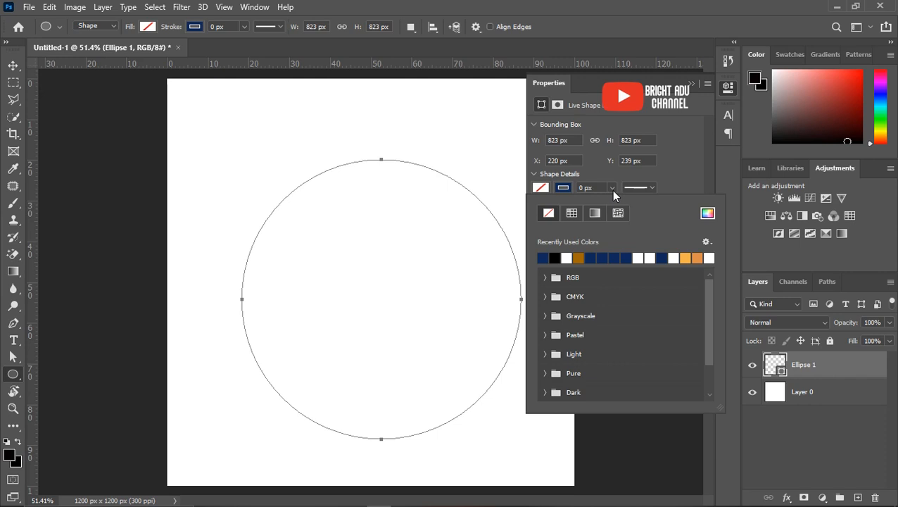
pyautogui.click(611, 188)
pyautogui.moveTo(612, 206); pyautogui.dragTo(626, 206)
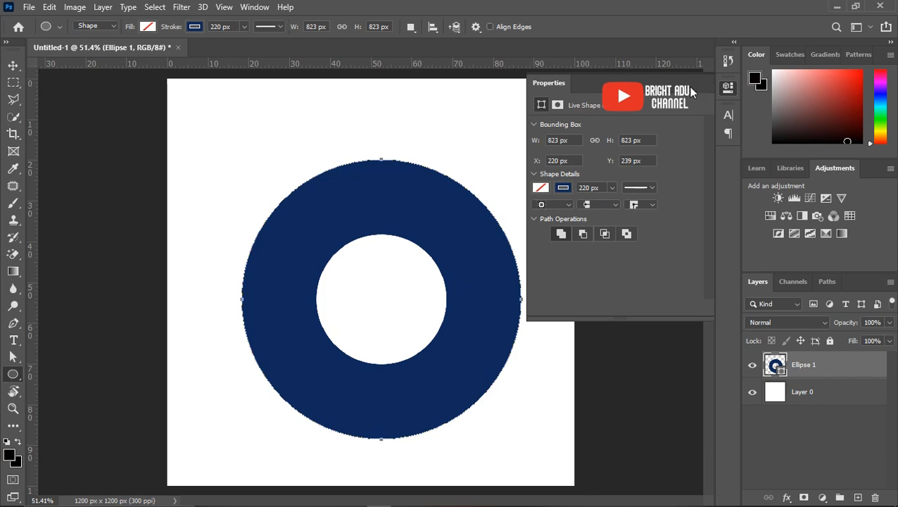
# Scale the ring up proportionally to about 109%, extending it toward the canvas's upper-left corner
pyautogui.press('v')
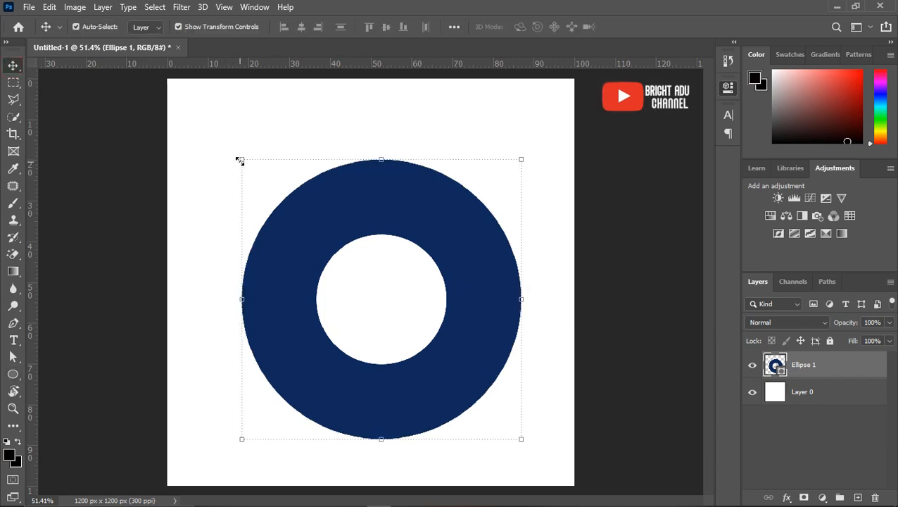
pyautogui.moveTo(239, 160); pyautogui.dragTo(217, 131)
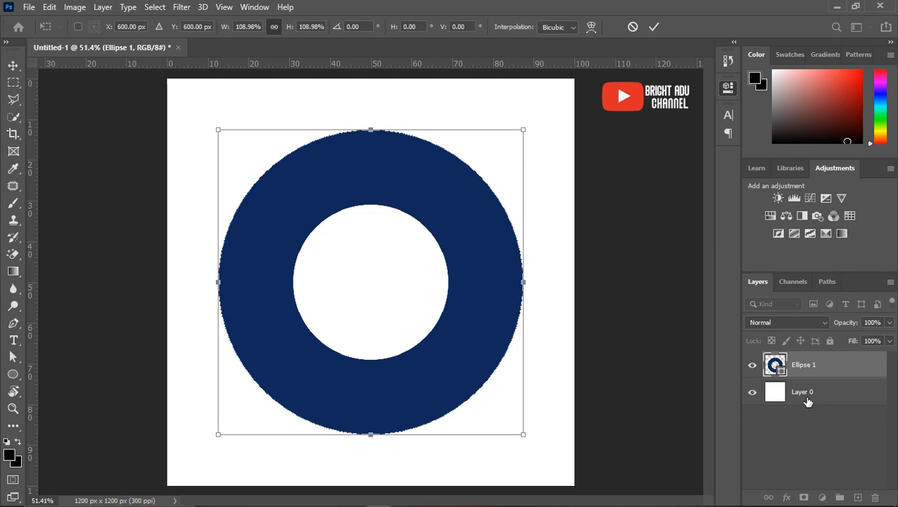
pyautogui.press('Return')
# Align the ring's center with the white background layer, Layer 0, and deselect both layers
pyautogui.keyDown('shift'); pyautogui.click(806, 396); pyautogui.keyUp('shift')
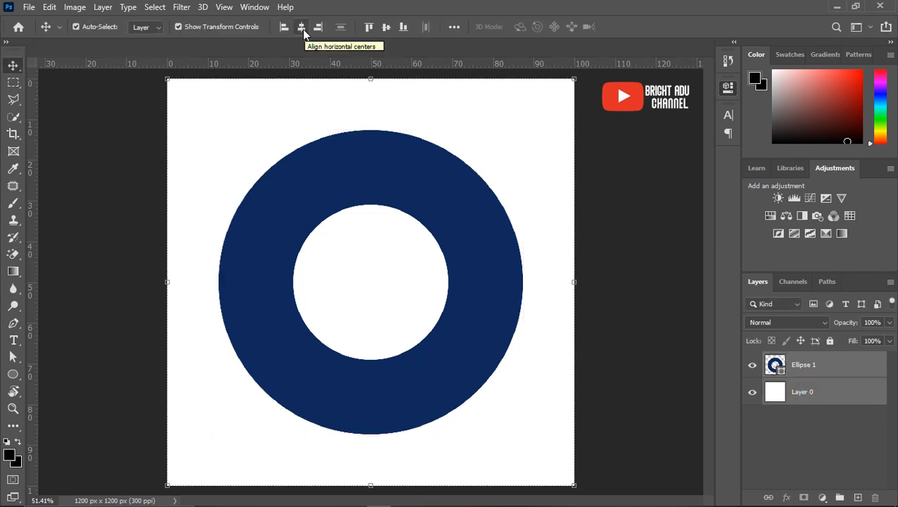
pyautogui.click(386, 28)
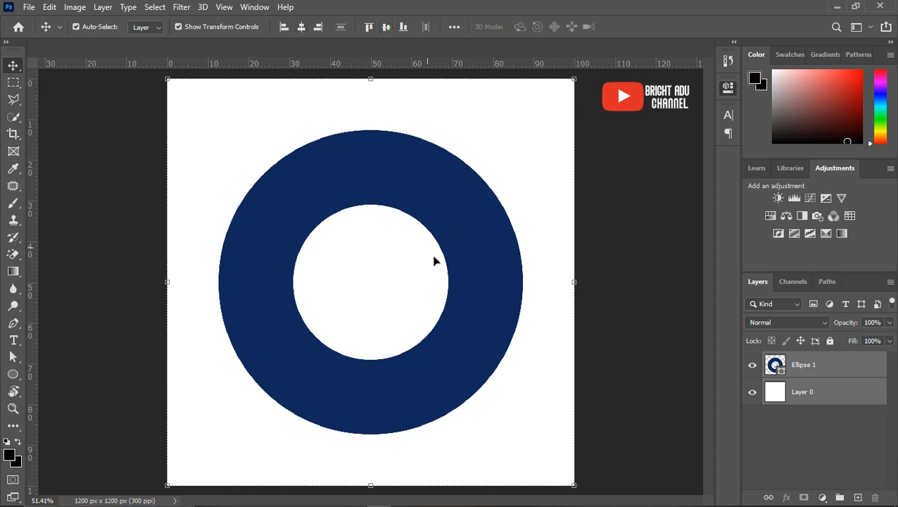
pyautogui.click(638, 289)
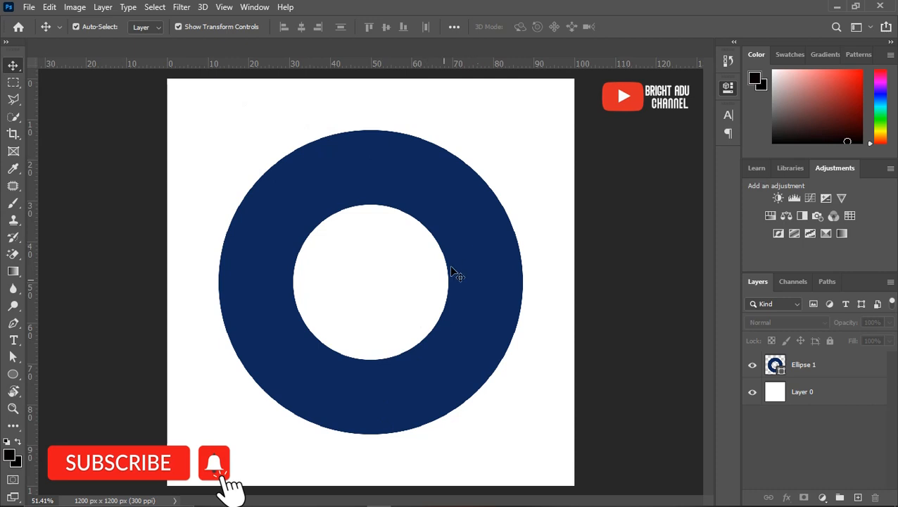
# Add a vertical guide at 50% and set the ruler units to Percent
pyautogui.click(223, 7)
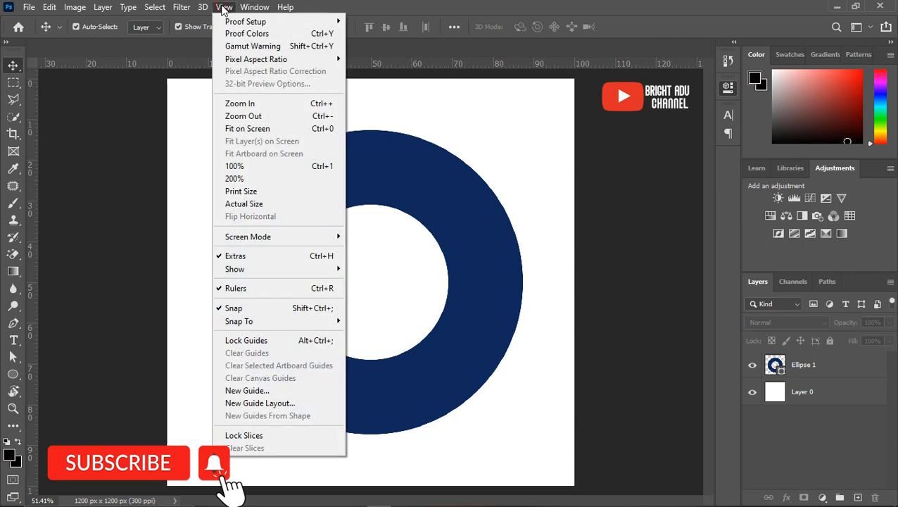
pyautogui.click(257, 391)
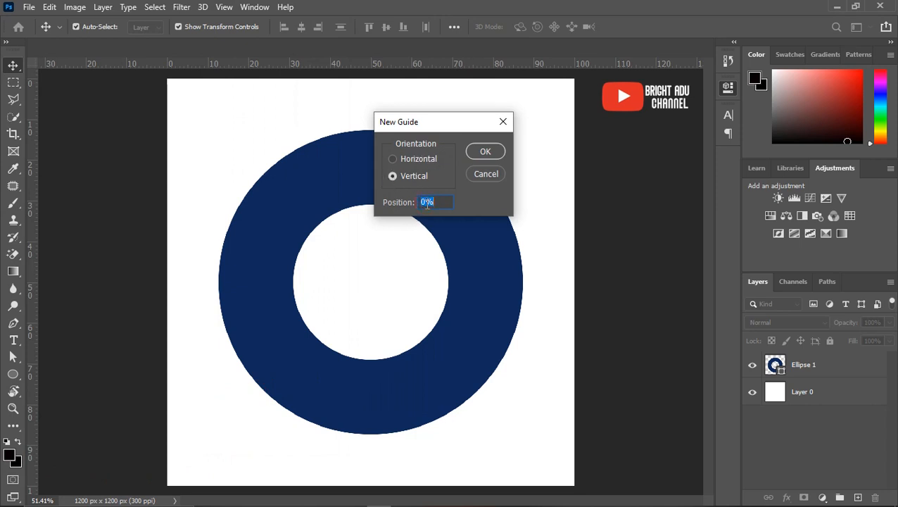
pyautogui.write('50')
pyautogui.click(500, 153)
pyautogui.rightClick(32, 175)
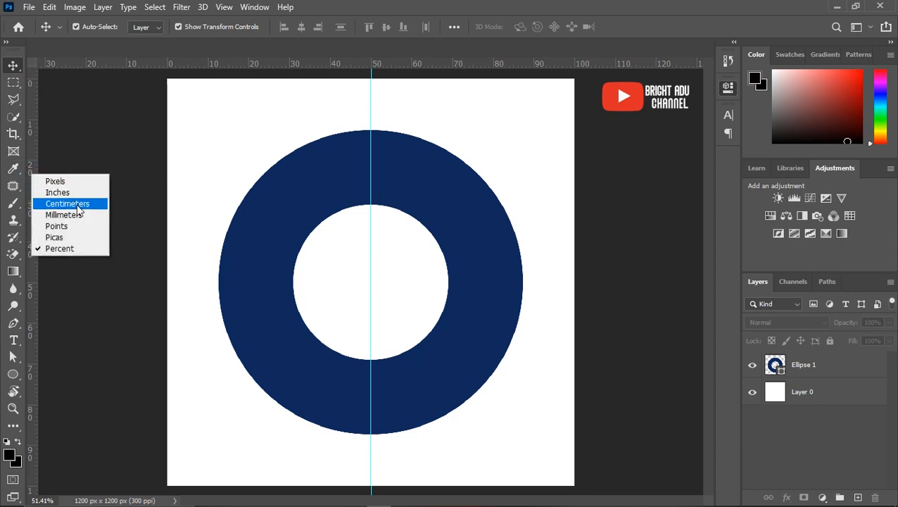
pyautogui.click(64, 248)
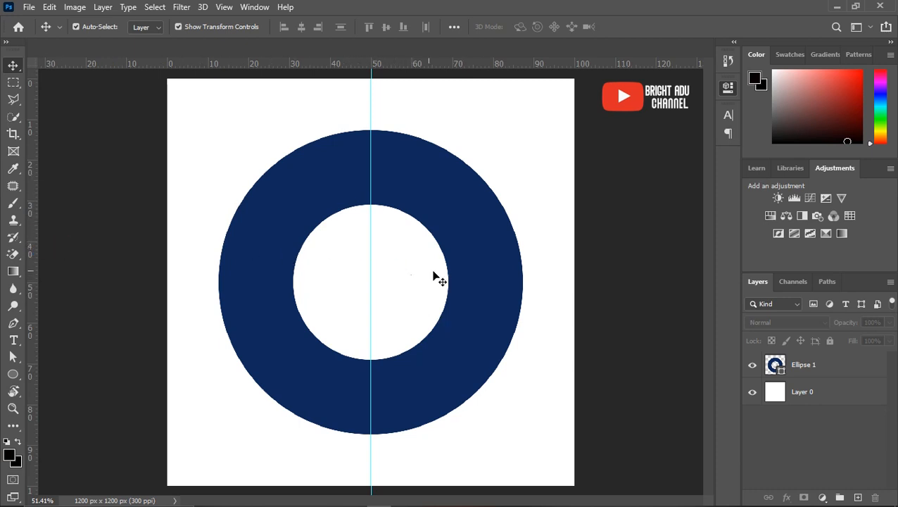
# Add a horizontal guide at 50% through the ring's center
pyautogui.click(224, 7)
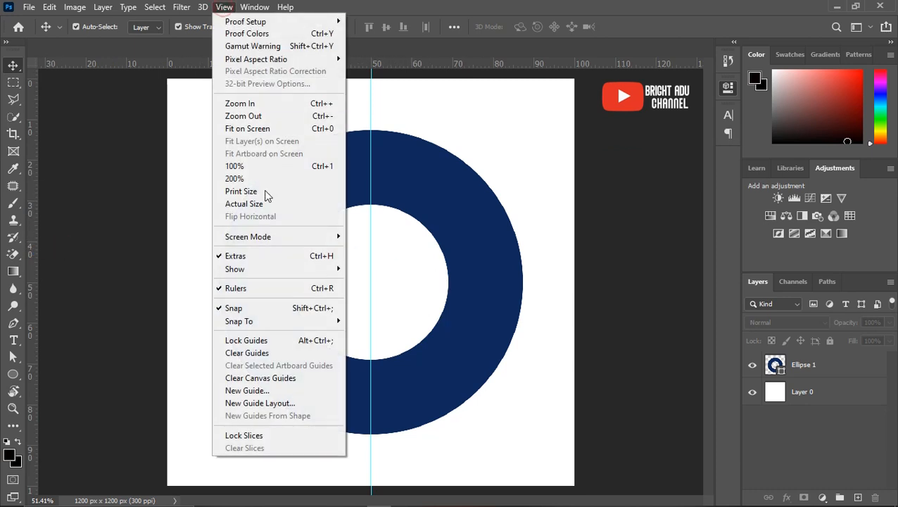
pyautogui.click(246, 390)
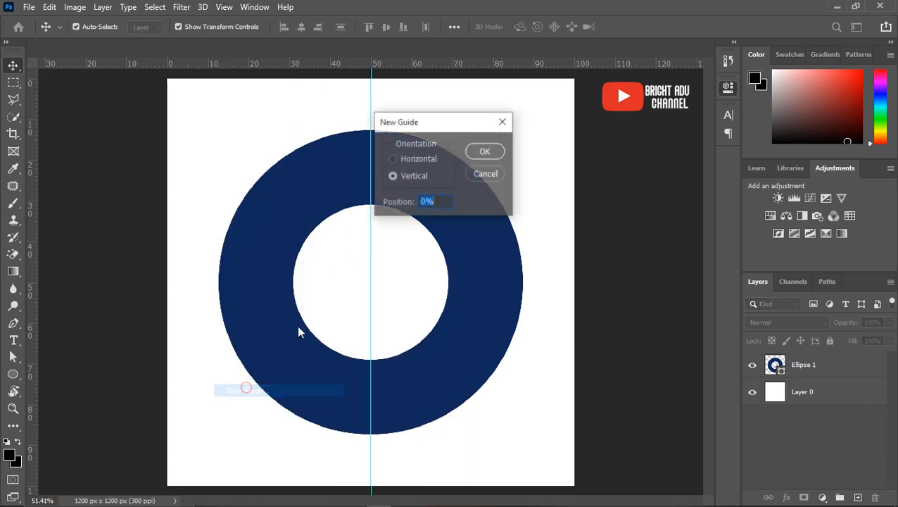
pyautogui.click(392, 159)
pyautogui.doubleClick(427, 202)
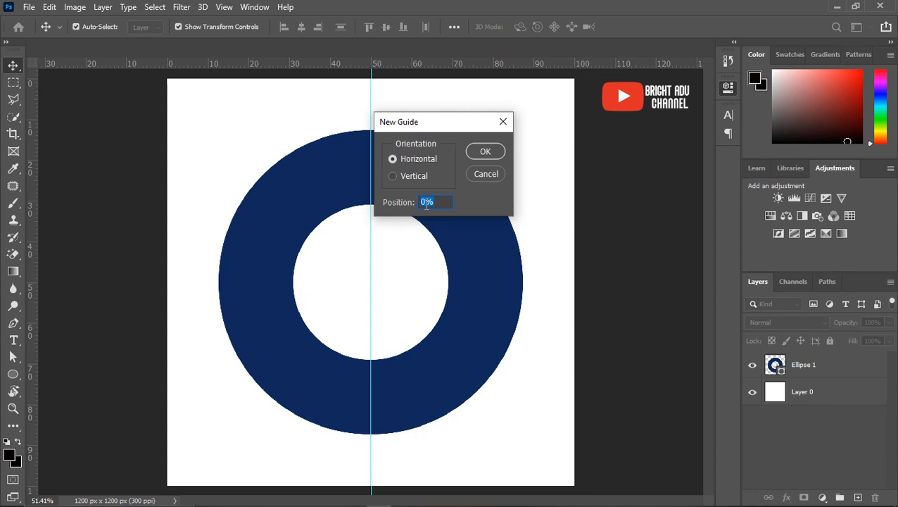
pyautogui.write('5')
pyautogui.press('Return')
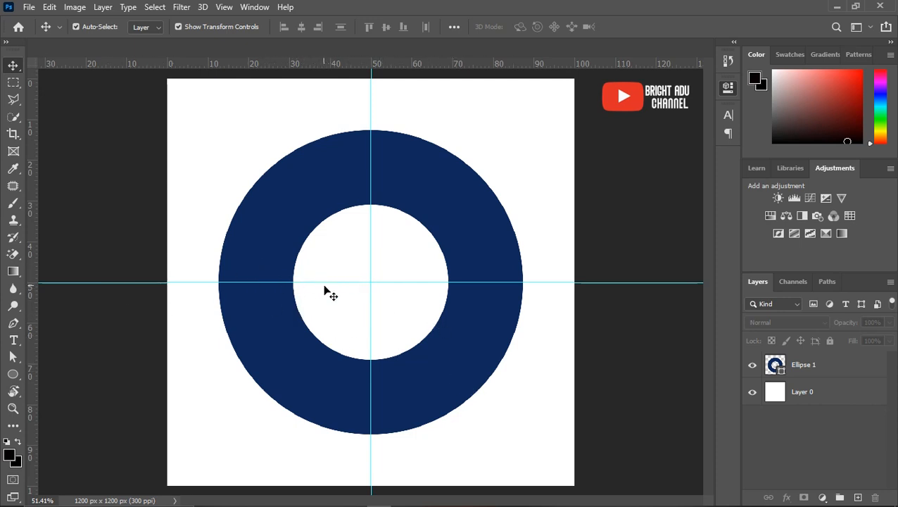
# Add a horizontal guide at 51%, just below the center guide
pyautogui.click(224, 7)
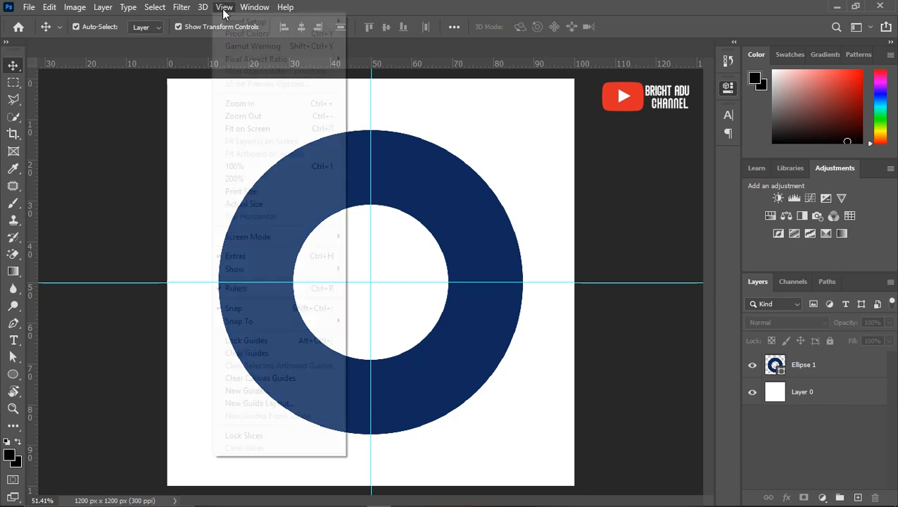
pyautogui.moveTo(282, 279)
pyautogui.click(266, 390)
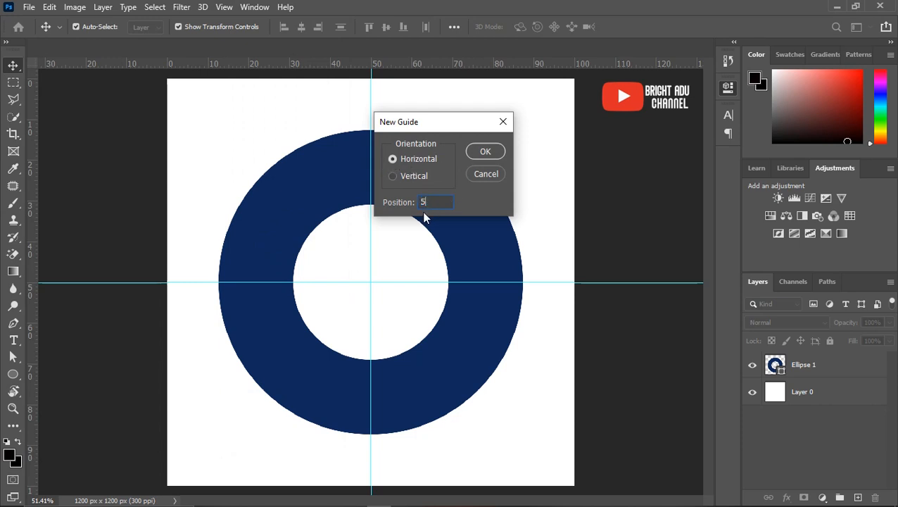
pyautogui.write('51')
pyautogui.press('Return')
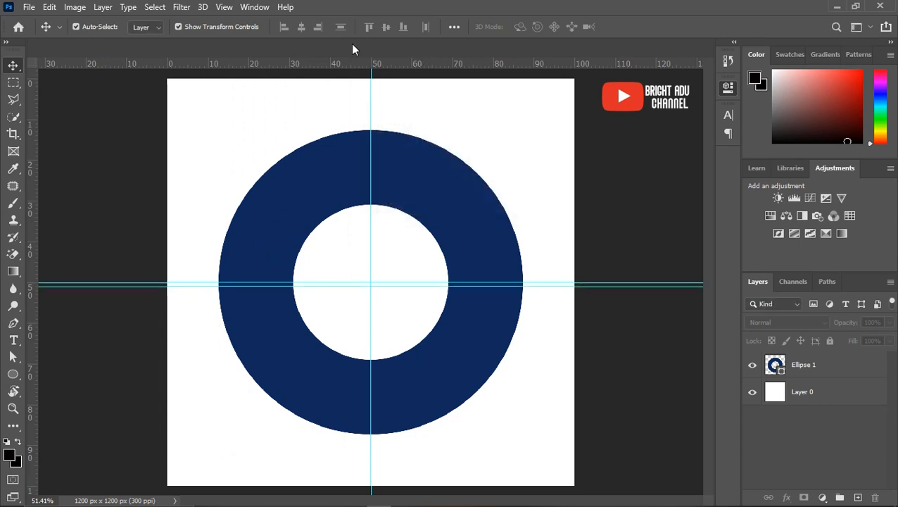
# Add another horizontal guide at 52%
pyautogui.click(229, 7)
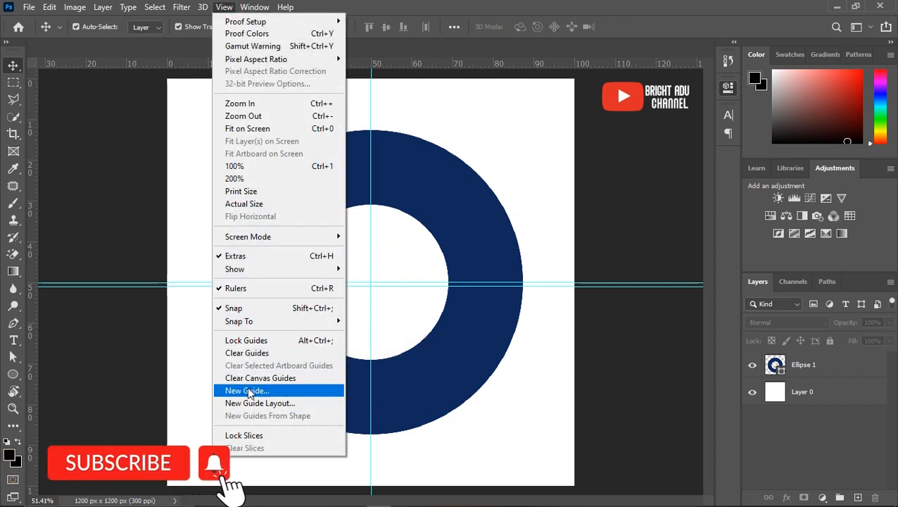
pyautogui.click(248, 392)
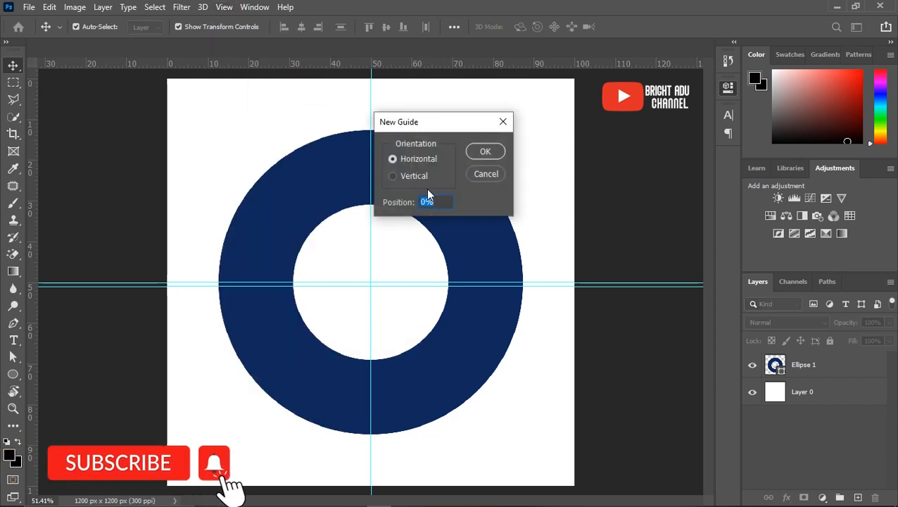
pyautogui.write('52')
pyautogui.press('Return')
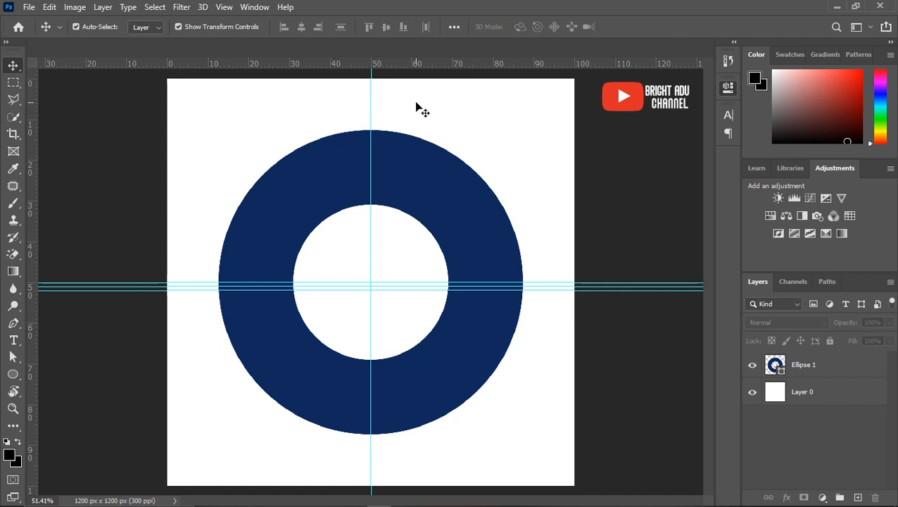
# Add a vertical guide at 40%, to the left of the ring's center
pyautogui.click(225, 7)
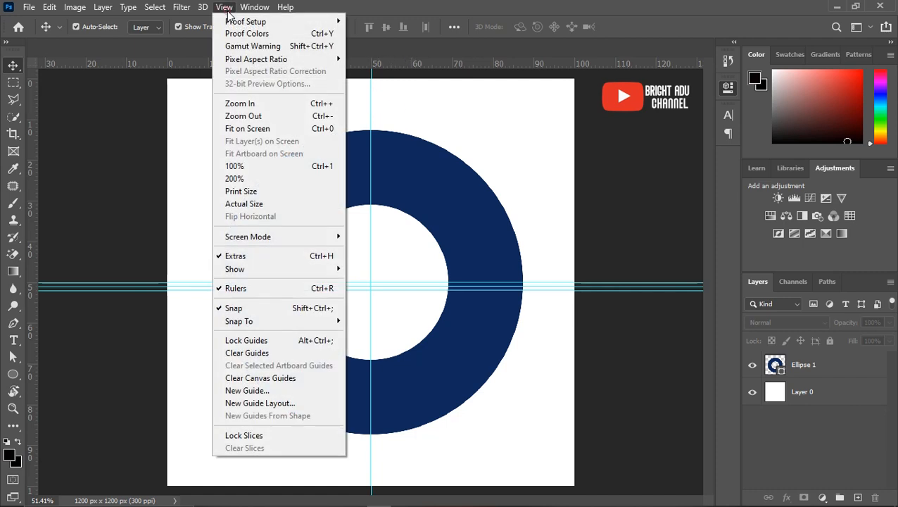
pyautogui.click(262, 390)
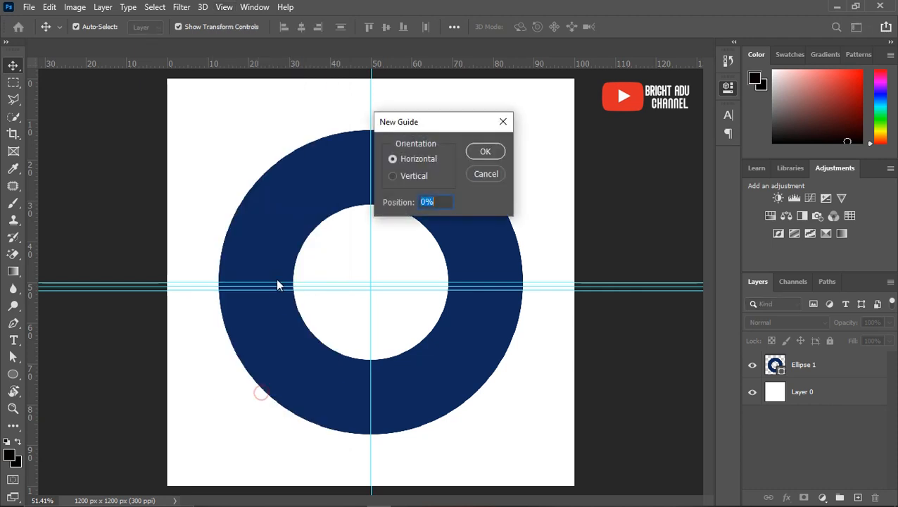
pyautogui.click(391, 178)
pyautogui.write('40')
pyautogui.press('Return')
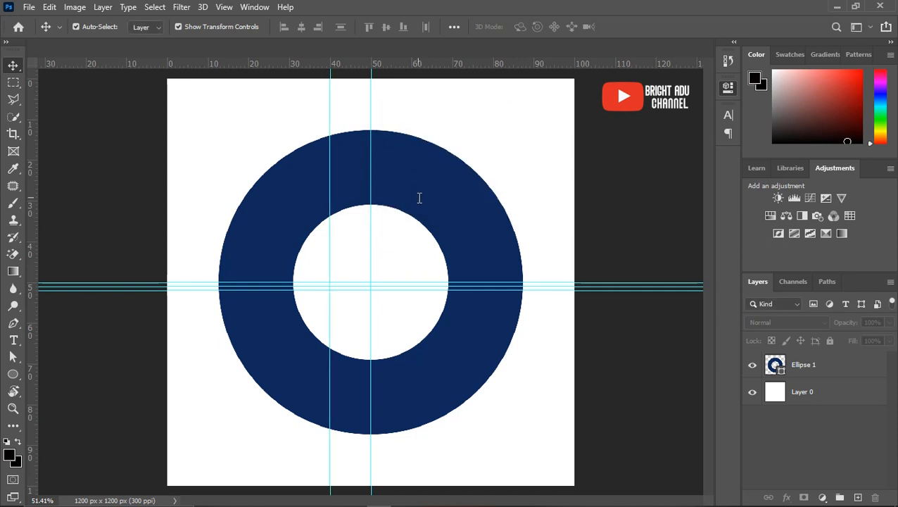
# Add a vertical guide at 60%, to the right of the ring's center
pyautogui.click(225, 9)
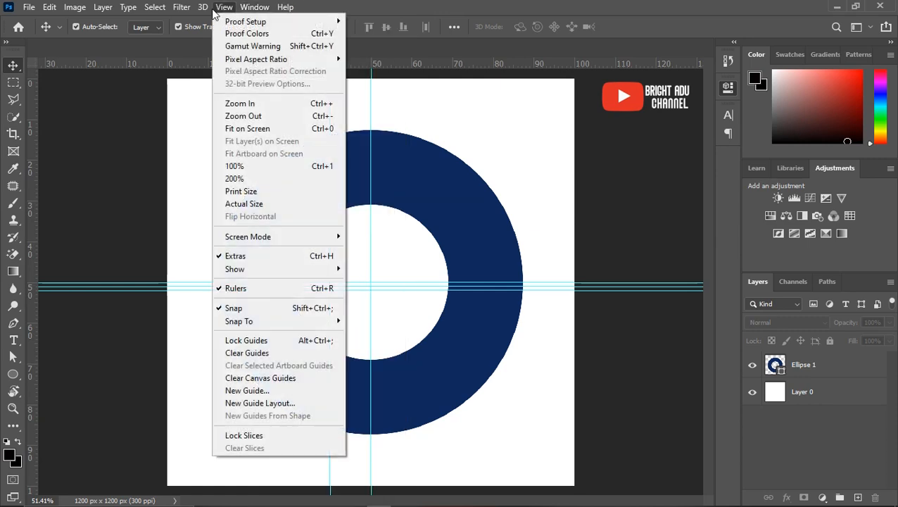
pyautogui.click(224, 7)
pyautogui.click(224, 7)
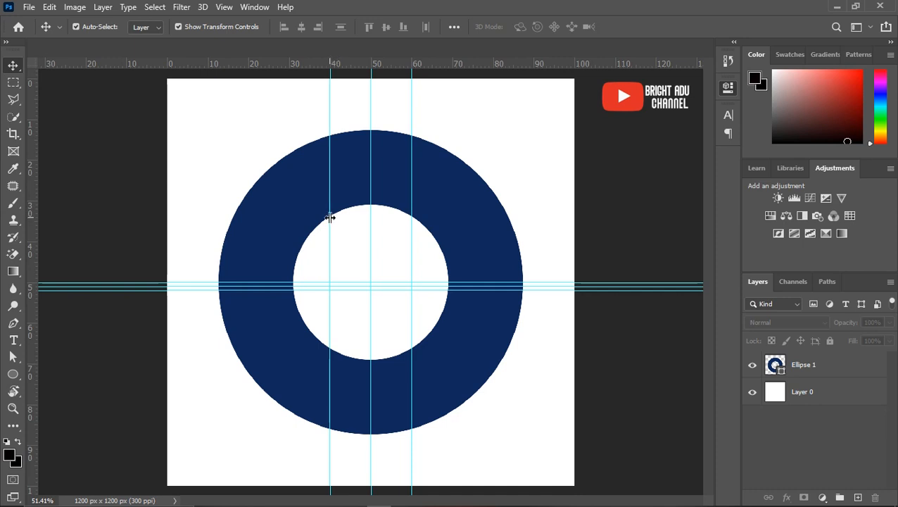
# Add a horizontal guide at 34%, crossing the upper part of the ring's inner hole
pyautogui.click(224, 7)
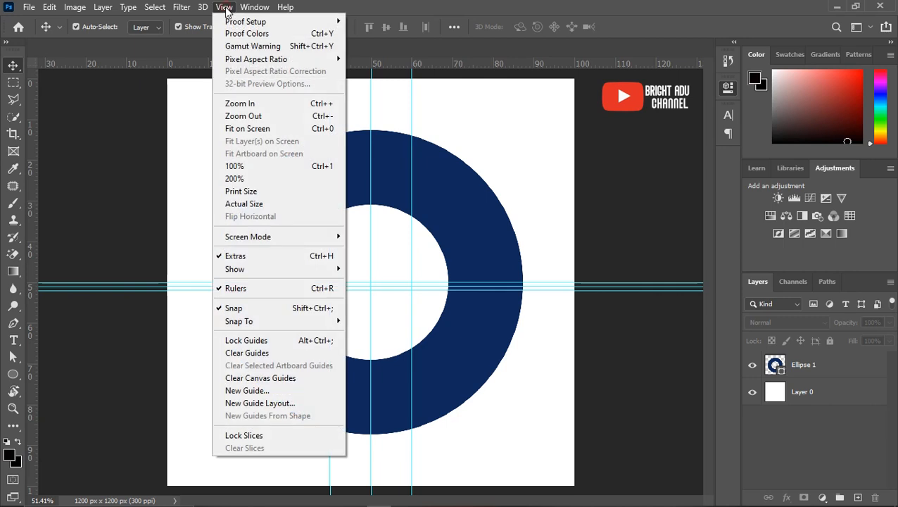
pyautogui.click(249, 393)
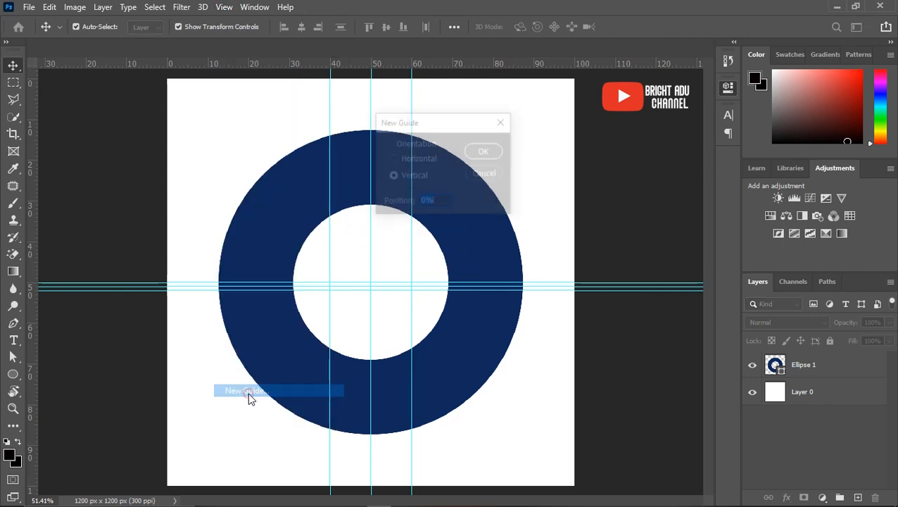
pyautogui.click(392, 159)
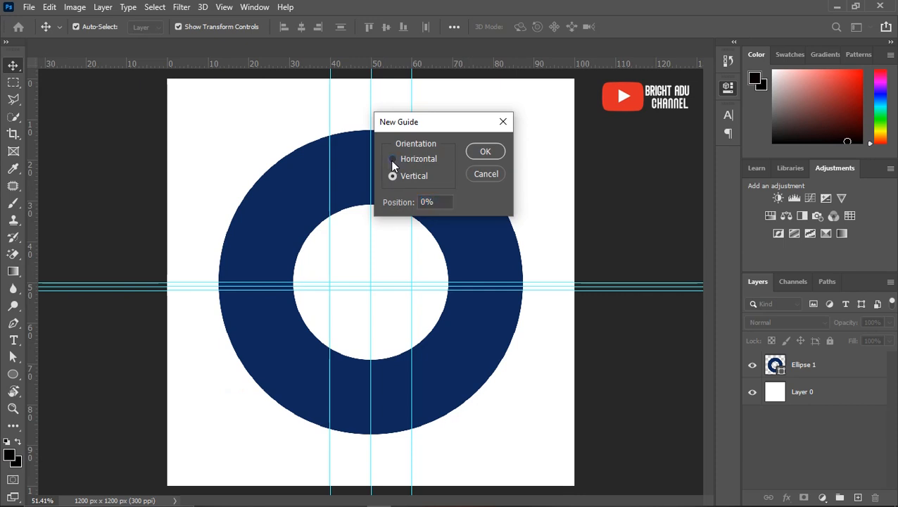
pyautogui.doubleClick(424, 202)
pyautogui.write('34')
pyautogui.press('Return')
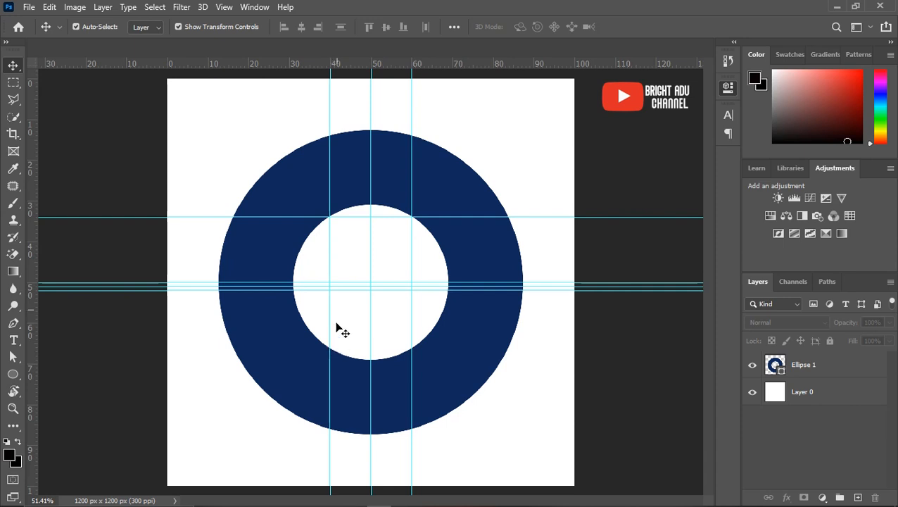
# Add a horizontal guide at 66%, crossing the lower part of the ring's inner hole
pyautogui.click(224, 7)
pyautogui.click(222, 7)
pyautogui.click(220, 7)
pyautogui.click(248, 391)
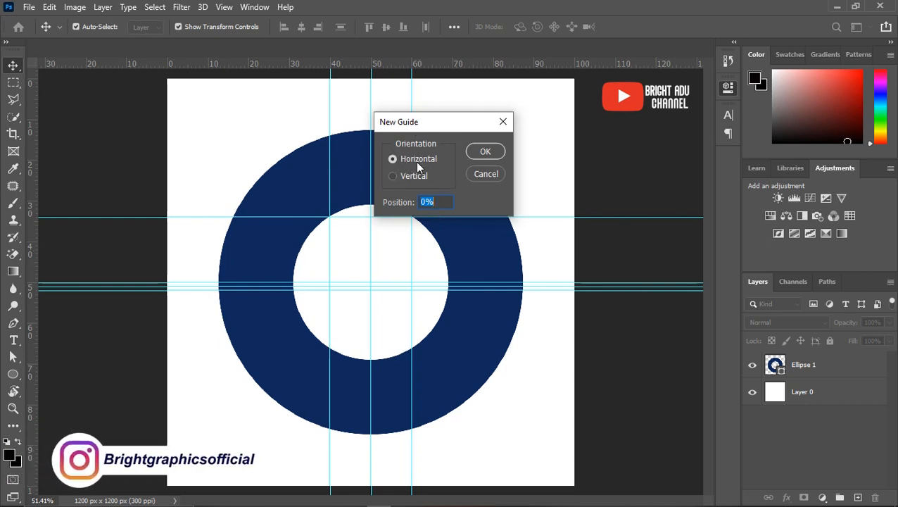
pyautogui.write('66')
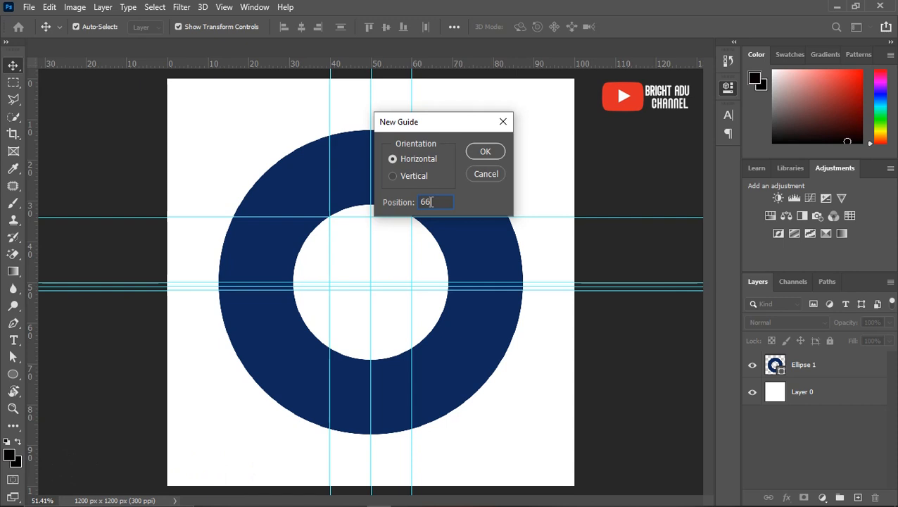
pyautogui.press('Return')
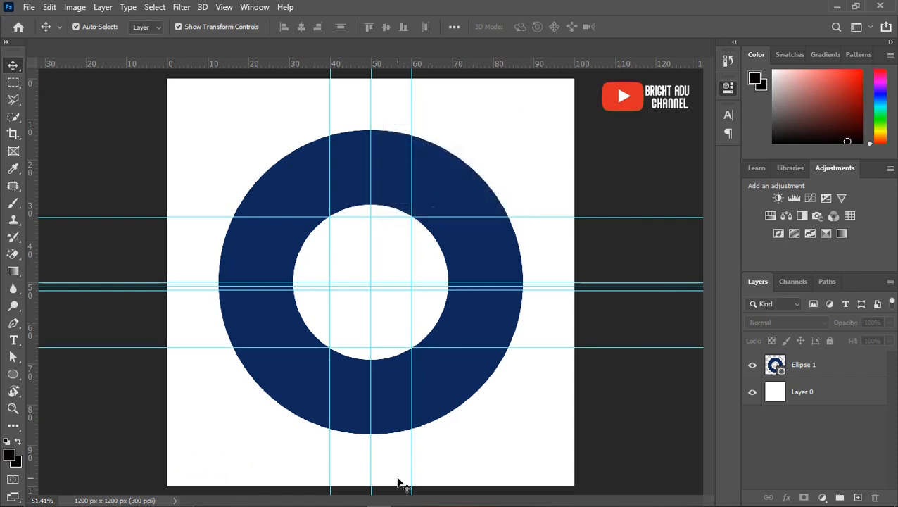
# Rasterize the Ellipse 1 ring layer
pyautogui.click(822, 375)
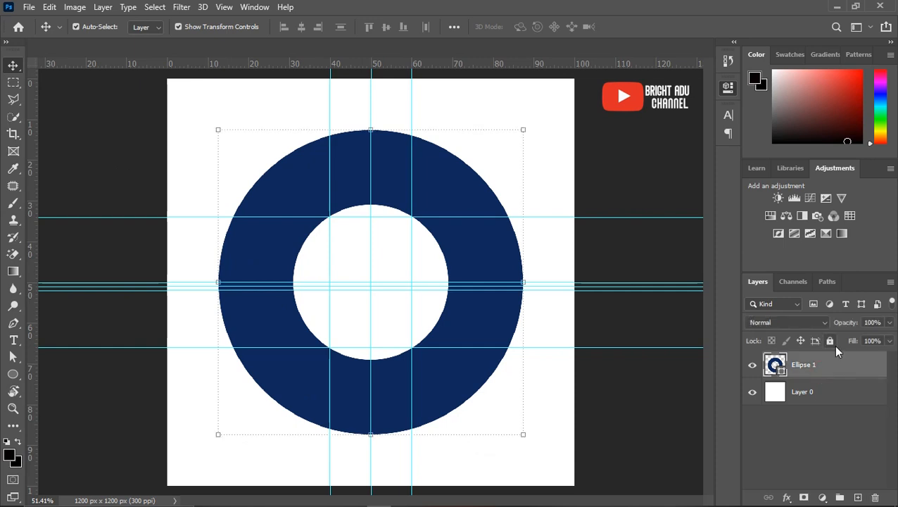
pyautogui.rightClick(803, 364)
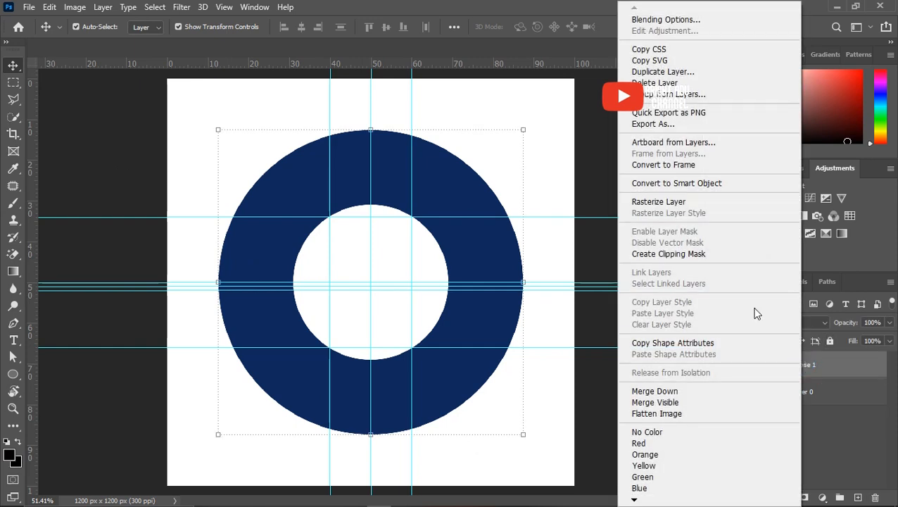
pyautogui.click(648, 203)
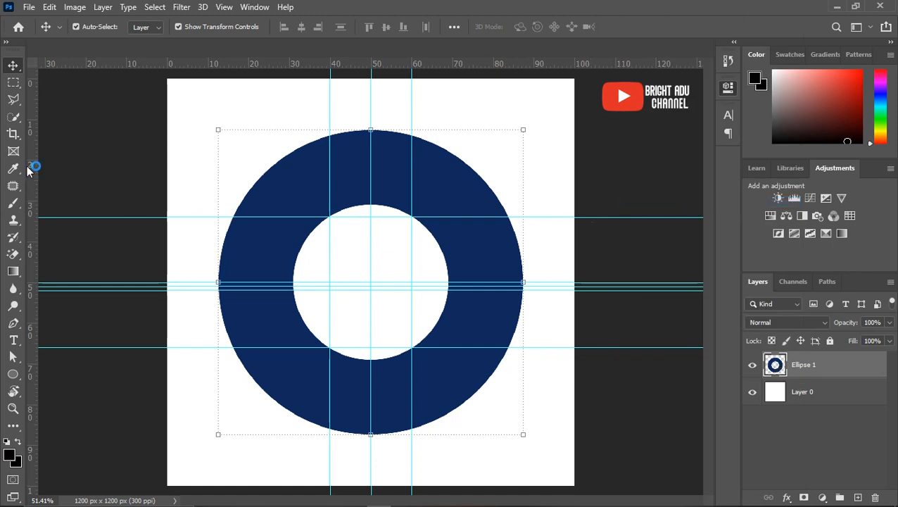
# Cut a narrow horizontal gap across the ring between the two outermost middle guides using a Polygonal Lasso selection, then deselect
pyautogui.click(13, 99)
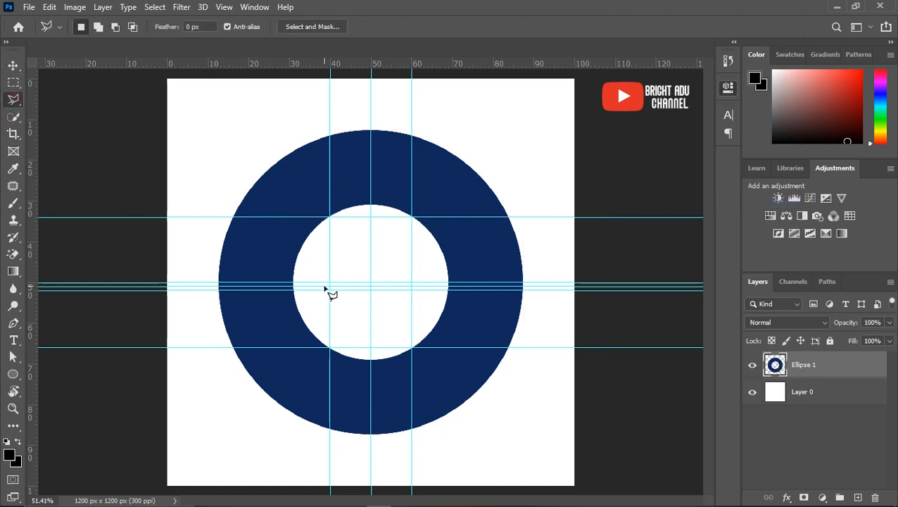
pyautogui.click(211, 284)
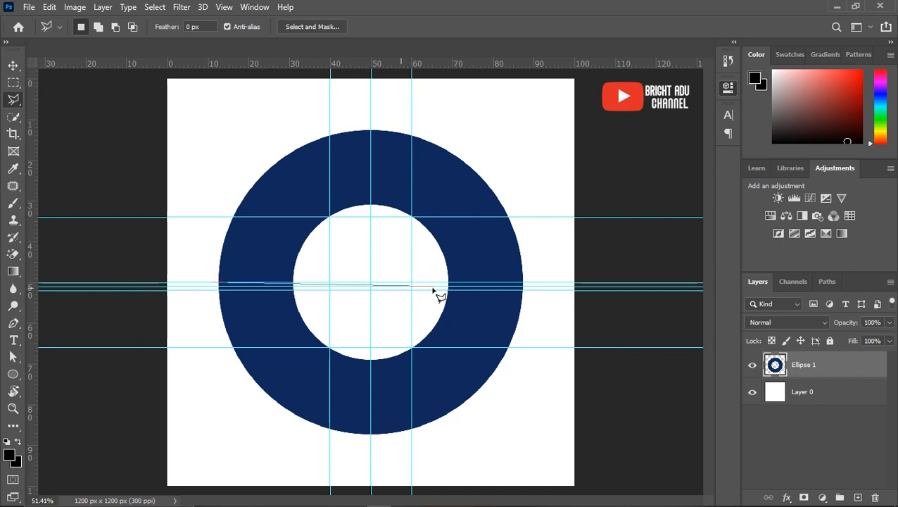
pyautogui.click(538, 285)
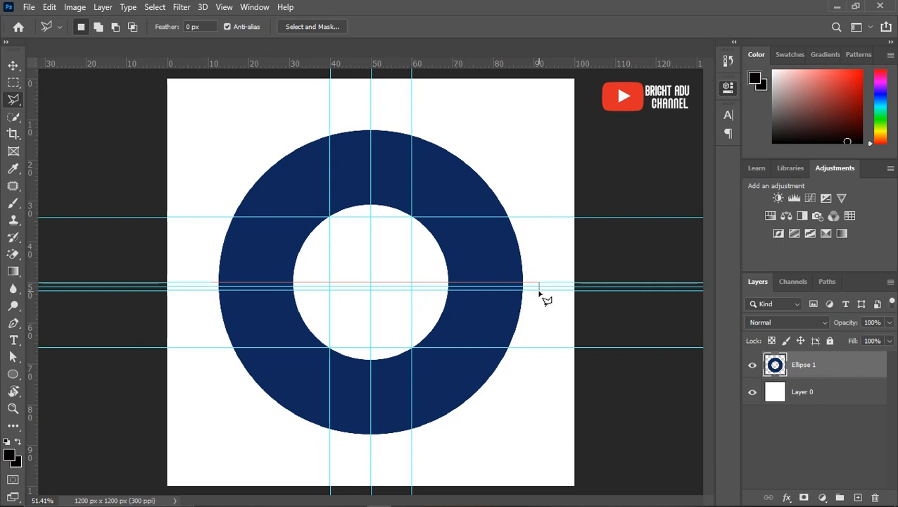
pyautogui.click(538, 289)
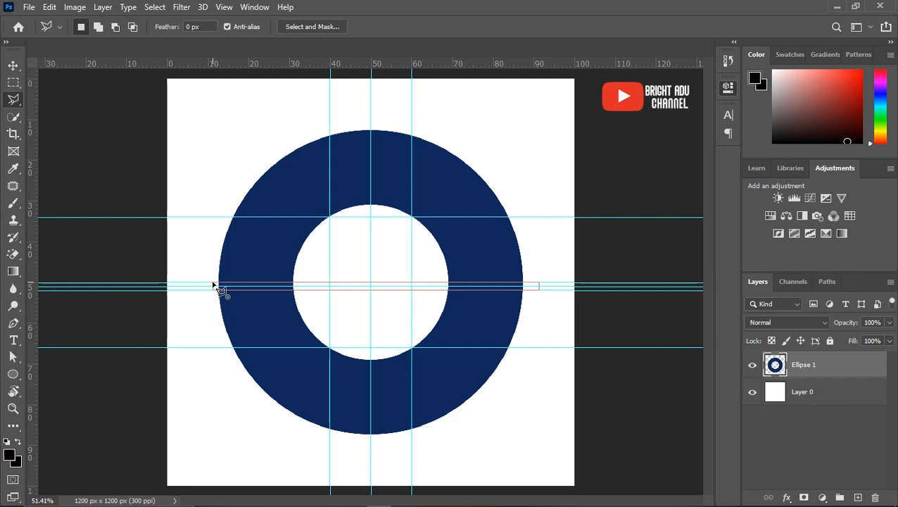
pyautogui.click(212, 285)
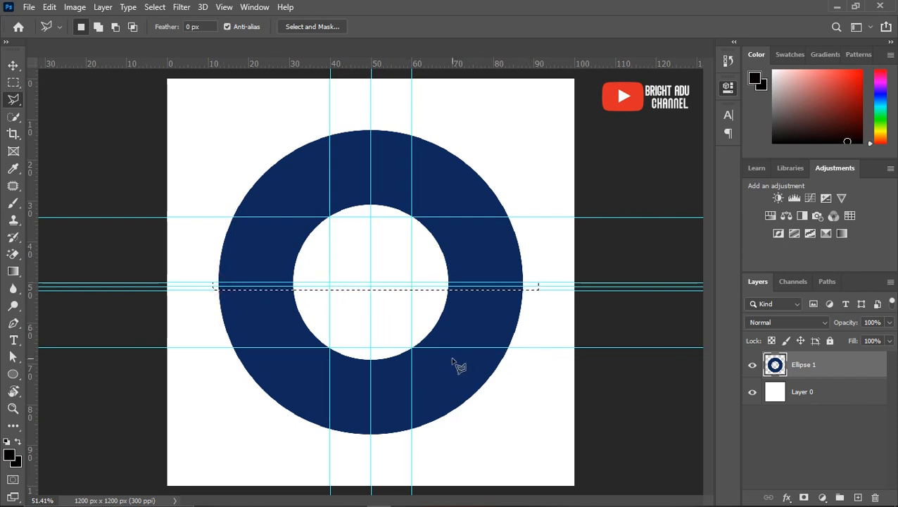
pyautogui.press('Delete')
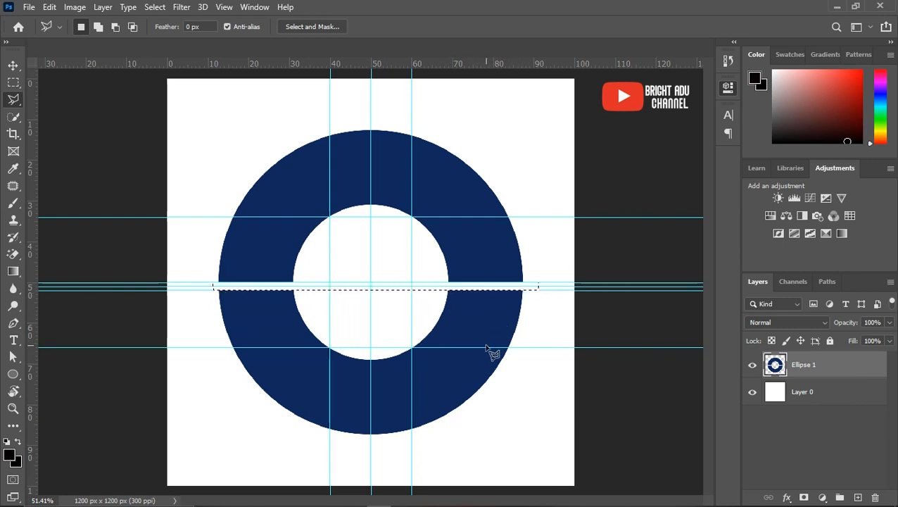
pyautogui.hotkey('ctrl', 'd')
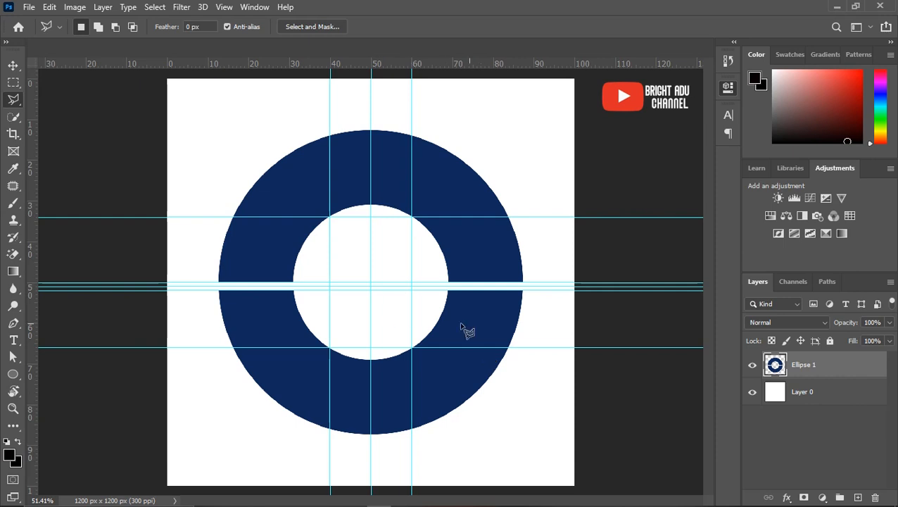
# Cut a narrow diagonal gap through the ring's upper-left part, outward from the 40% and 34% guide intersection, and deselect
pyautogui.click(328, 217)
pyautogui.click(271, 130)
pyautogui.click(324, 223)
pyautogui.click(328, 217)
pyautogui.press('Delete')
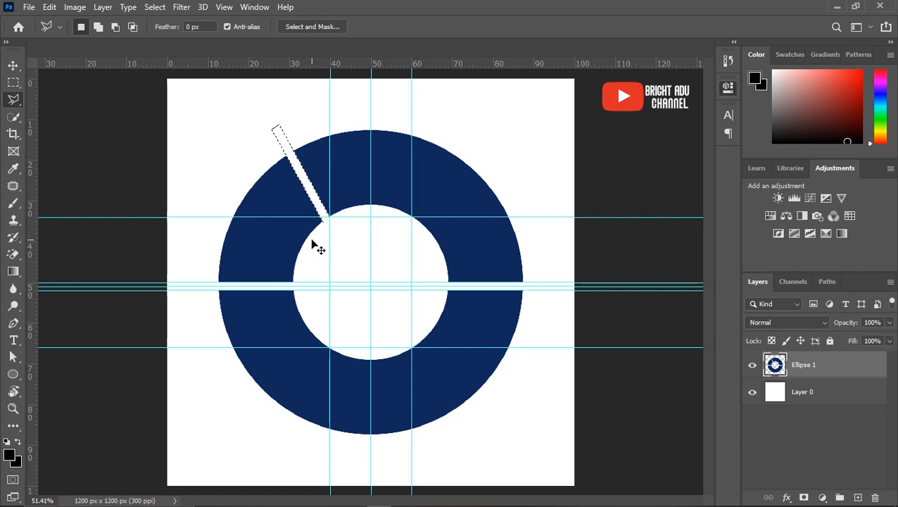
pyautogui.hotkey('ctrl', 'd')
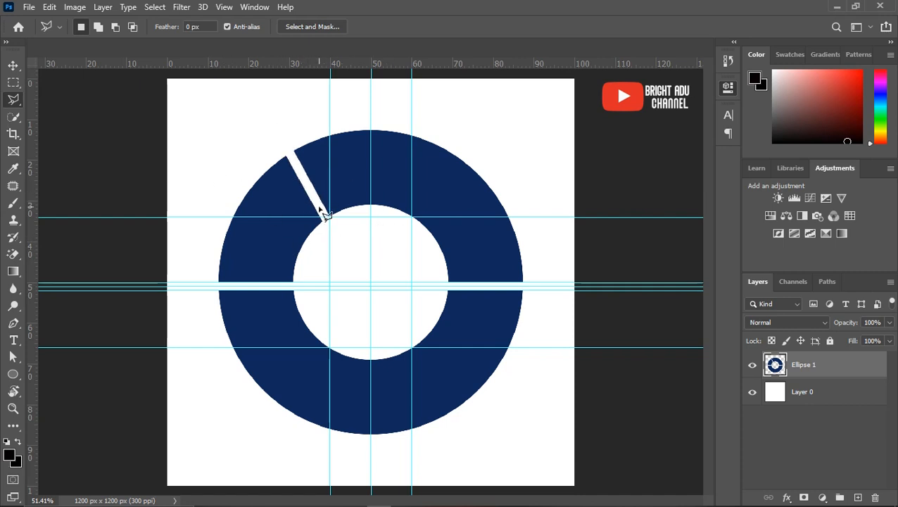
# Cut a narrow diagonal gap through the ring's upper-right part, outward from the 60% and 34% guide intersection, and deselect
pyautogui.click(413, 215)
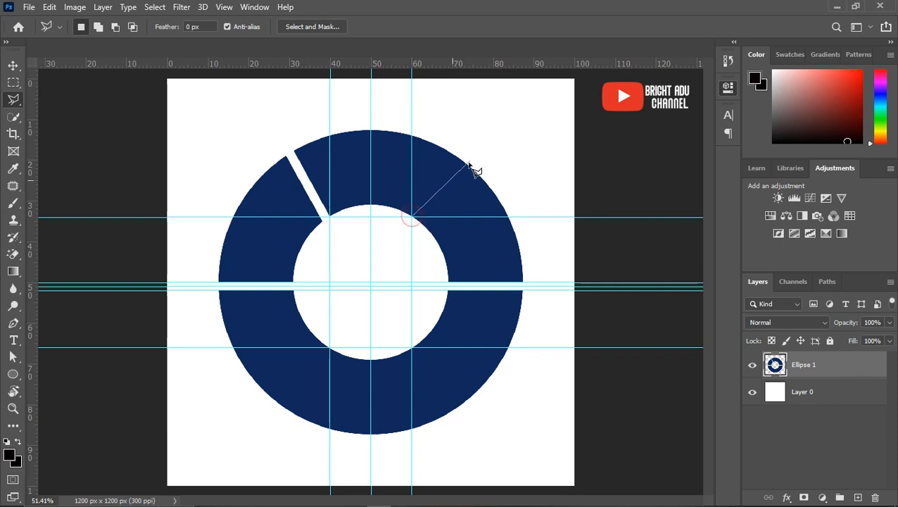
pyautogui.click(491, 134)
pyautogui.click(493, 143)
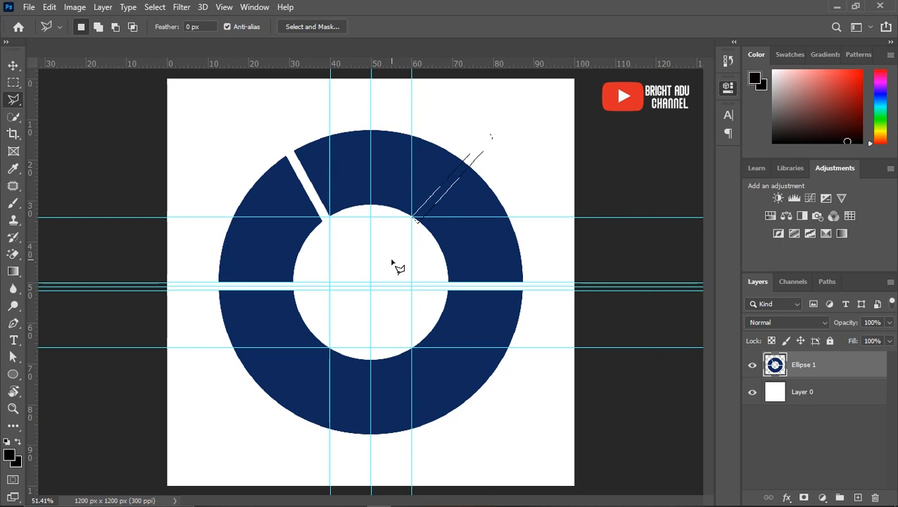
pyautogui.click(421, 198)
pyautogui.press('Delete')
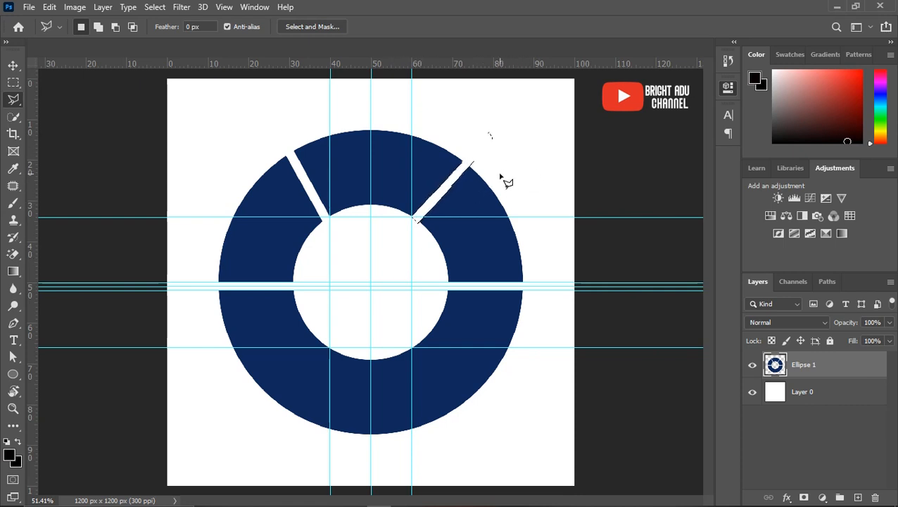
pyautogui.hotkey('ctrl', 'd')
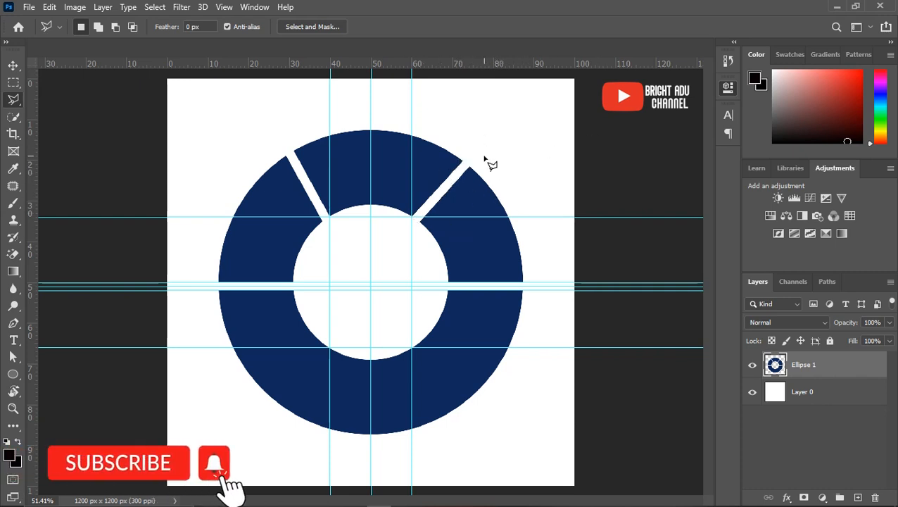
# Cut matching diagonal gaps through the ring's lower-left and lower-right parts, starting where the 66% guide meets the 40% and 60% guides
pyautogui.click(329, 346)
pyautogui.press('Delete')
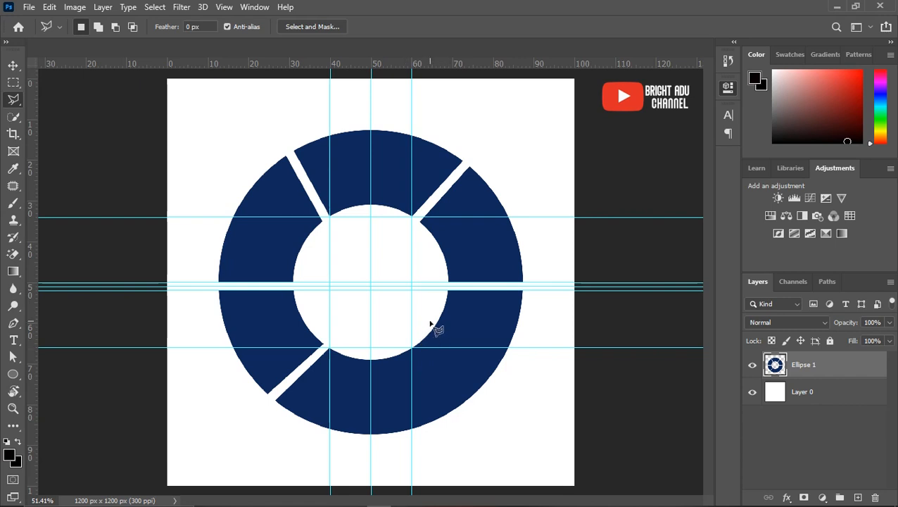
pyautogui.click(413, 346)
pyautogui.press('Delete')
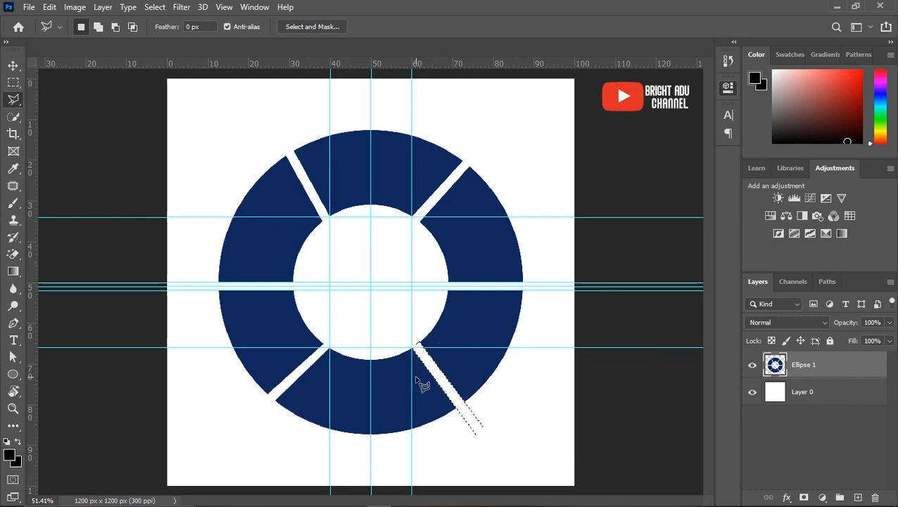
pyautogui.hotkey('ctrl', 'd')
# Clear all canvas guides
pyautogui.click(224, 7)
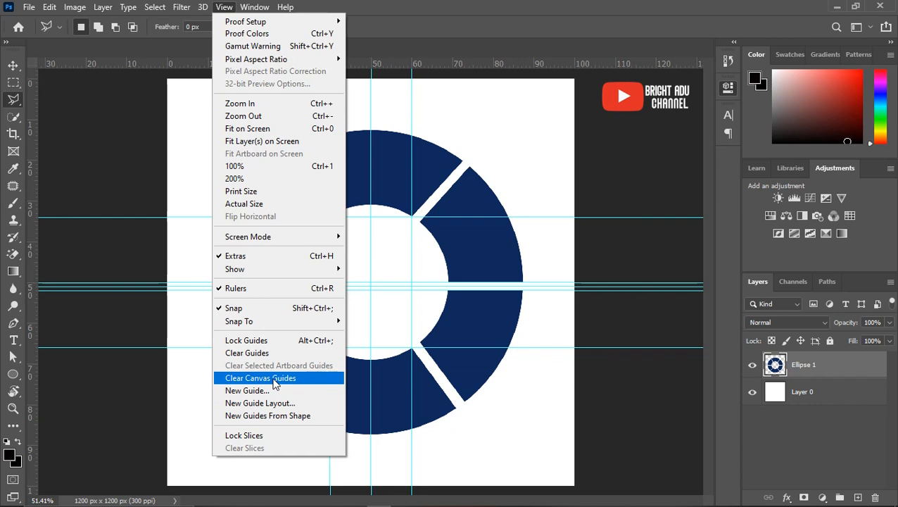
pyautogui.click(274, 379)
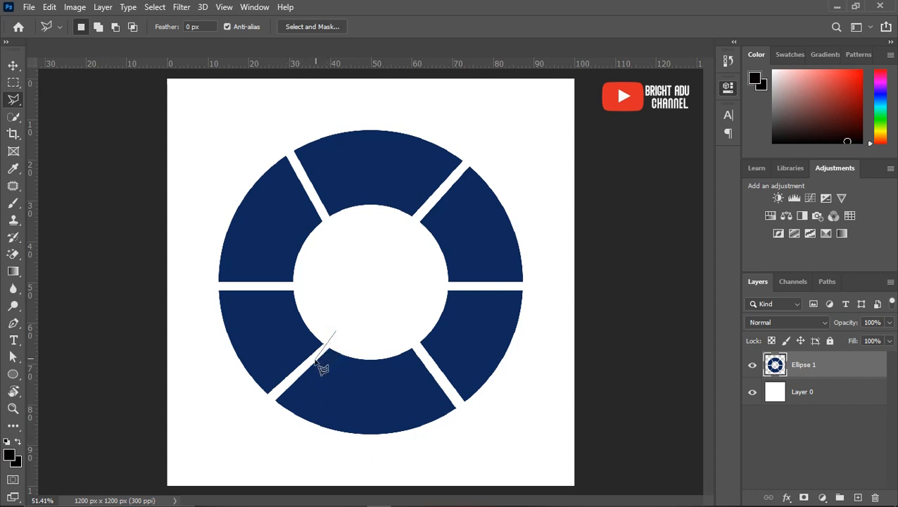
# Outline the ring's bottom segment with the Polygonal Lasso, delete it, and deselect
pyautogui.click(271, 397)
pyautogui.click(298, 430)
pyautogui.click(384, 456)
pyautogui.click(454, 458)
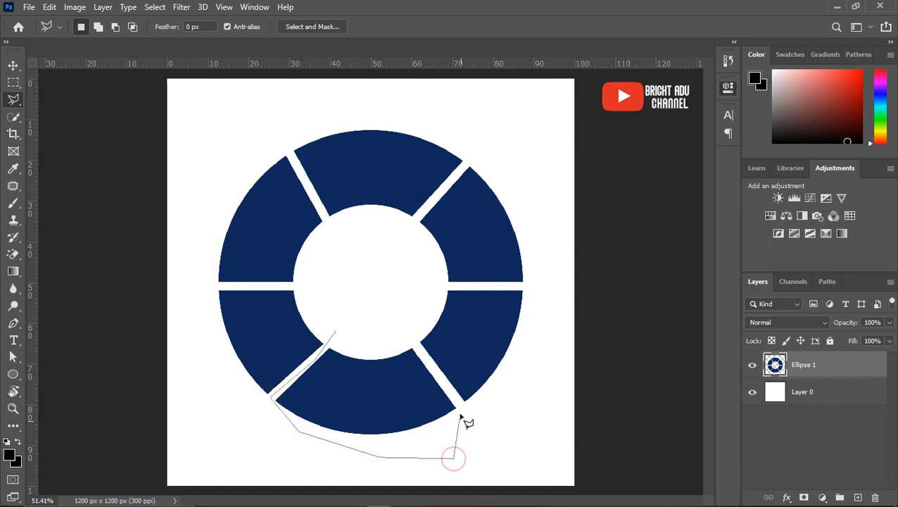
pyautogui.click(464, 410)
pyautogui.click(413, 339)
pyautogui.click(336, 331)
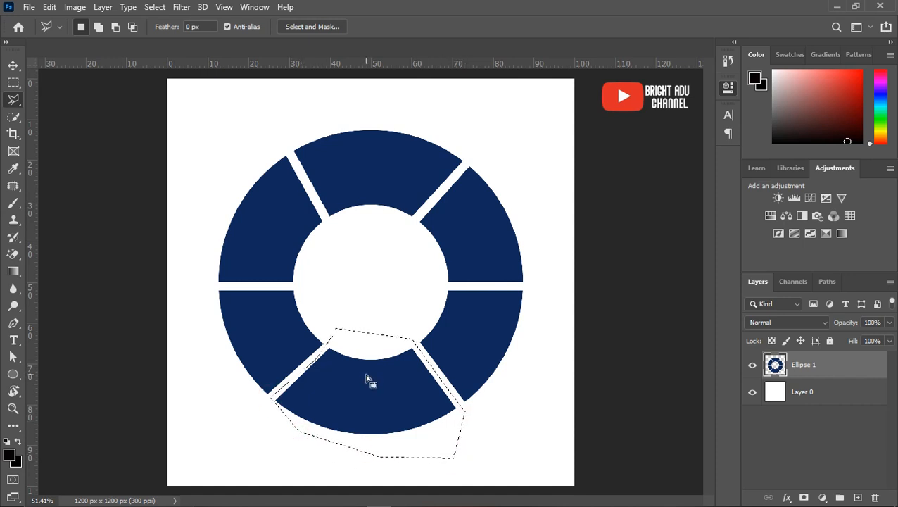
pyautogui.press('Delete')
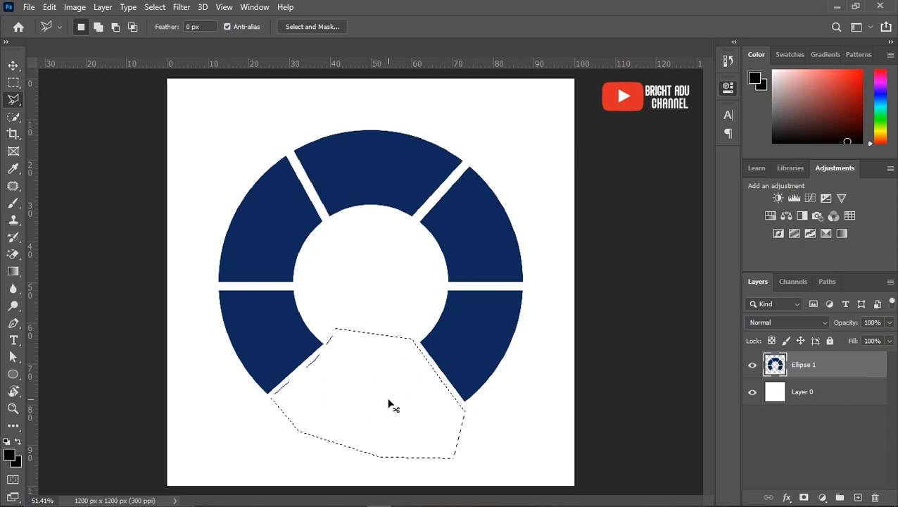
pyautogui.hotkey('ctrl', 'd')
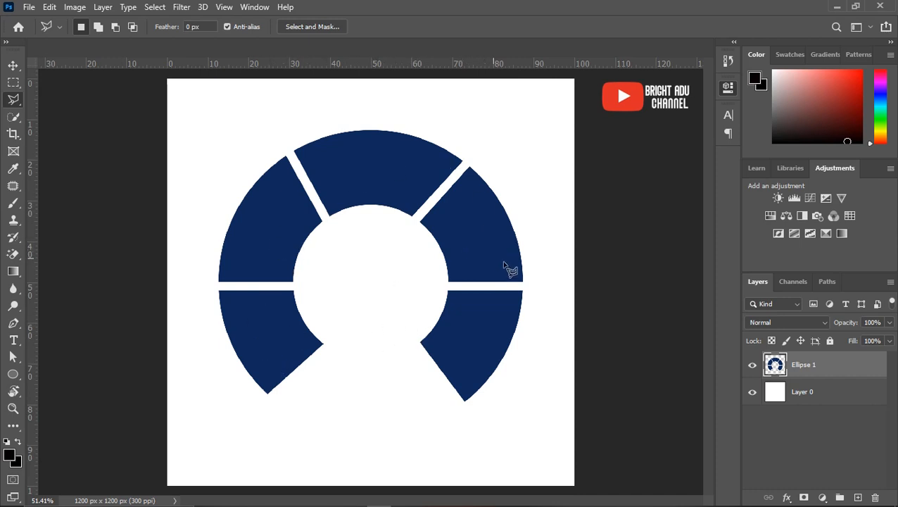
# Move the five-segment ring up near the canvas's upper edge and center it horizontally against the white background layer
pyautogui.click(11, 68)
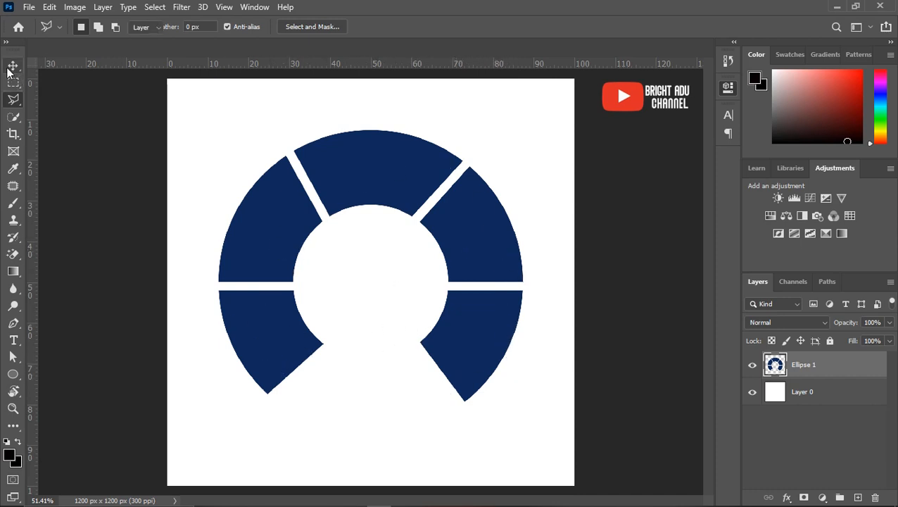
pyautogui.moveTo(364, 178); pyautogui.dragTo(372, 145)
pyautogui.click(813, 388)
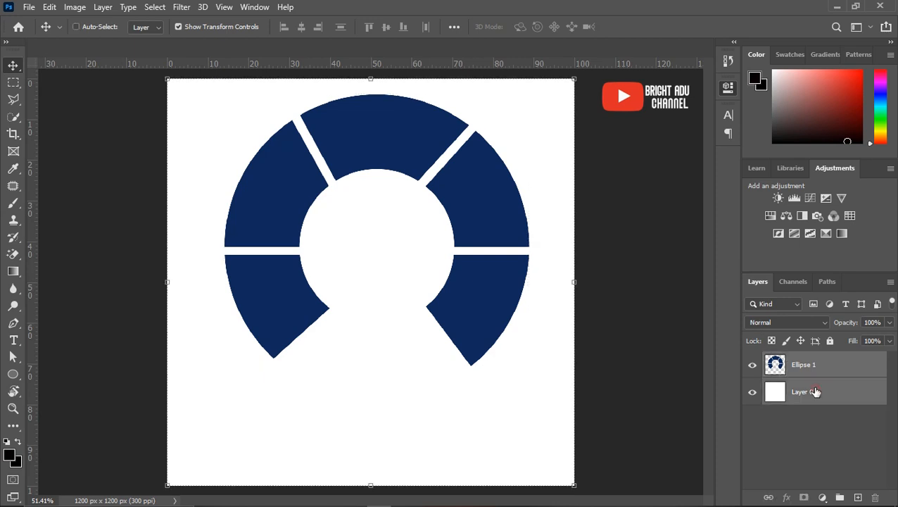
pyautogui.click(299, 33)
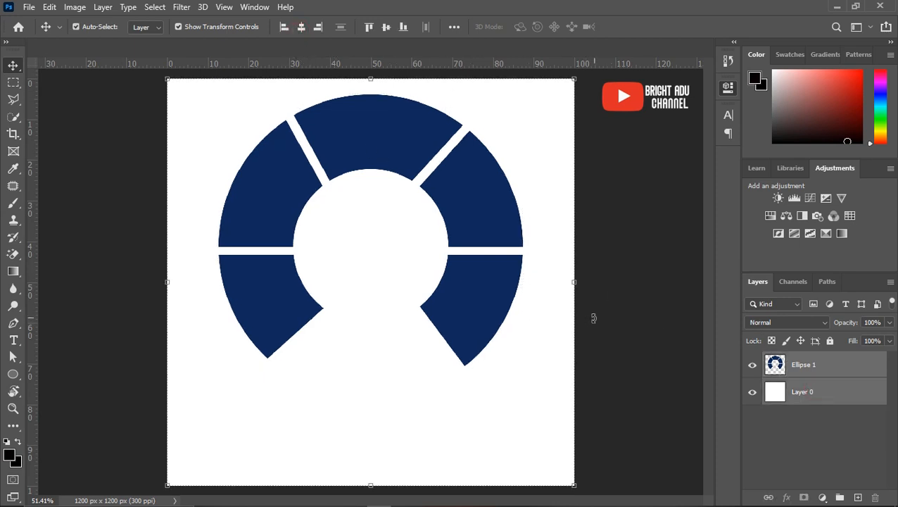
pyautogui.click(632, 313)
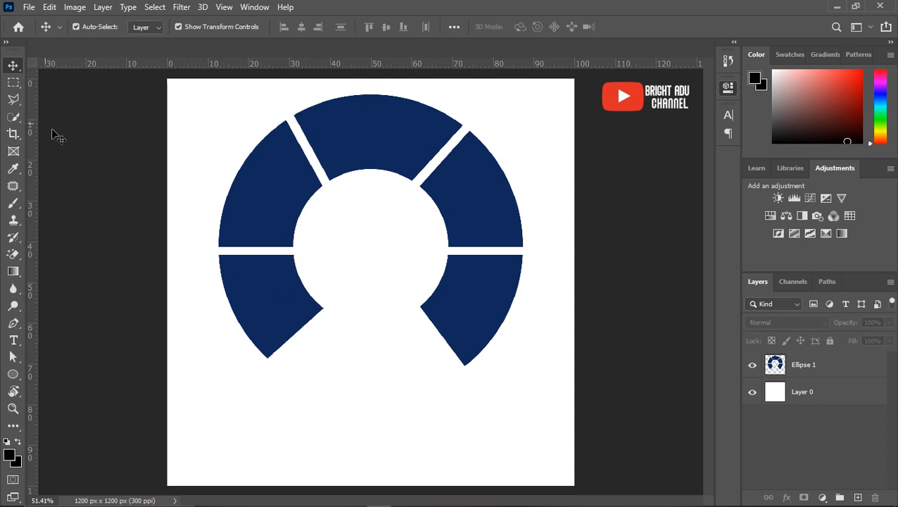
# Outline the ring's lower-left segment with the Polygonal Lasso and cut it from Ellipse 1 onto its own layer
pyautogui.click(13, 100)
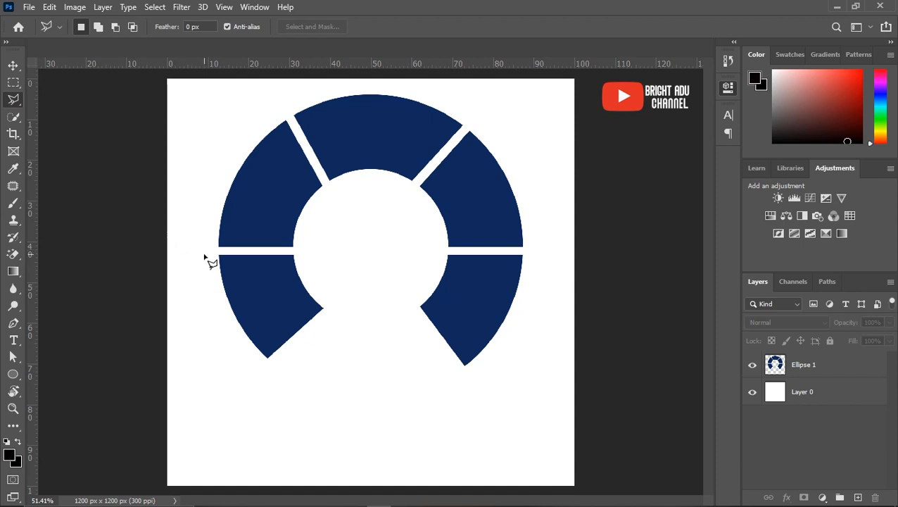
pyautogui.click(204, 254)
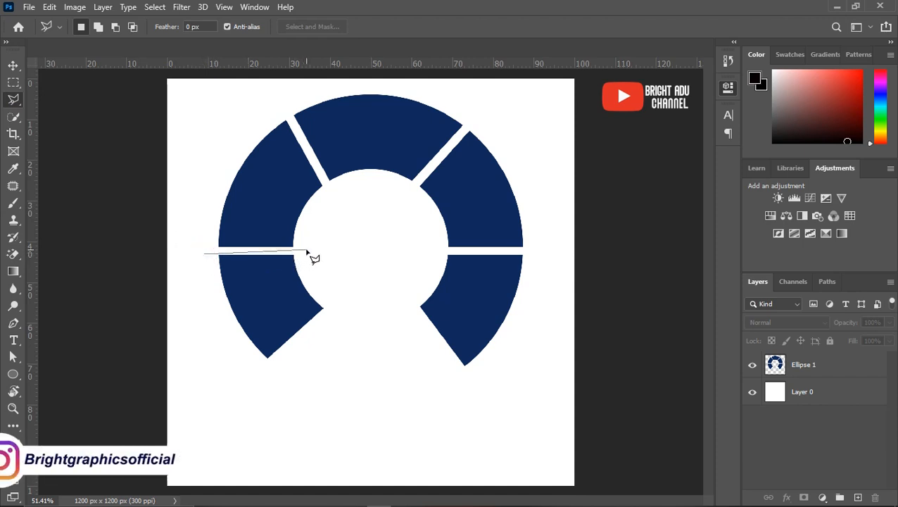
pyautogui.click(306, 250)
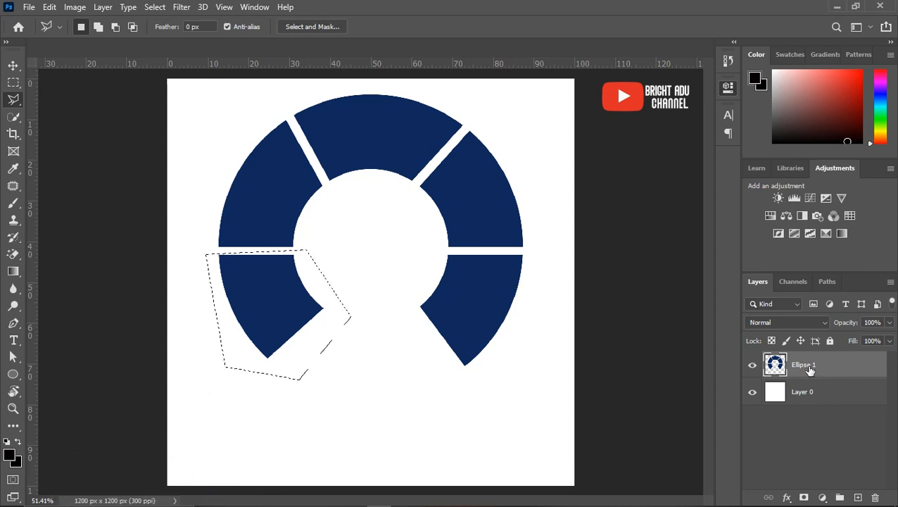
pyautogui.rightClick(271, 311)
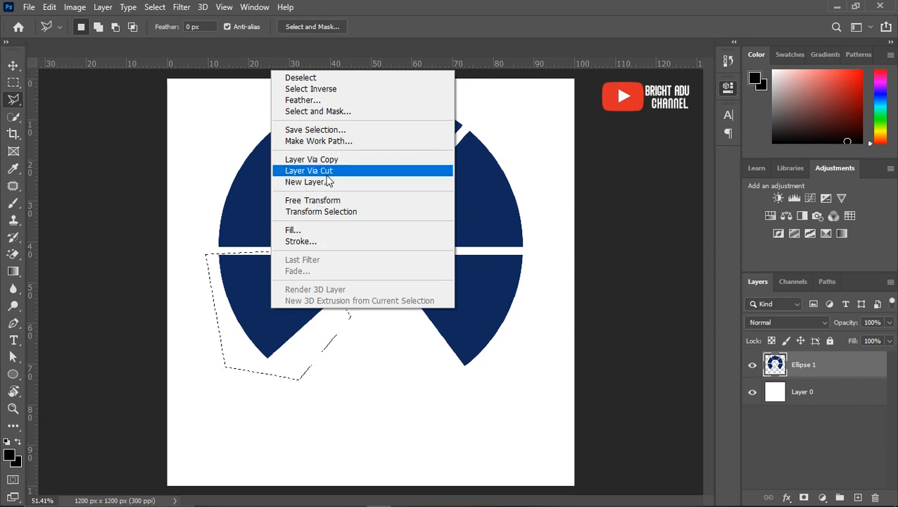
pyautogui.click(324, 174)
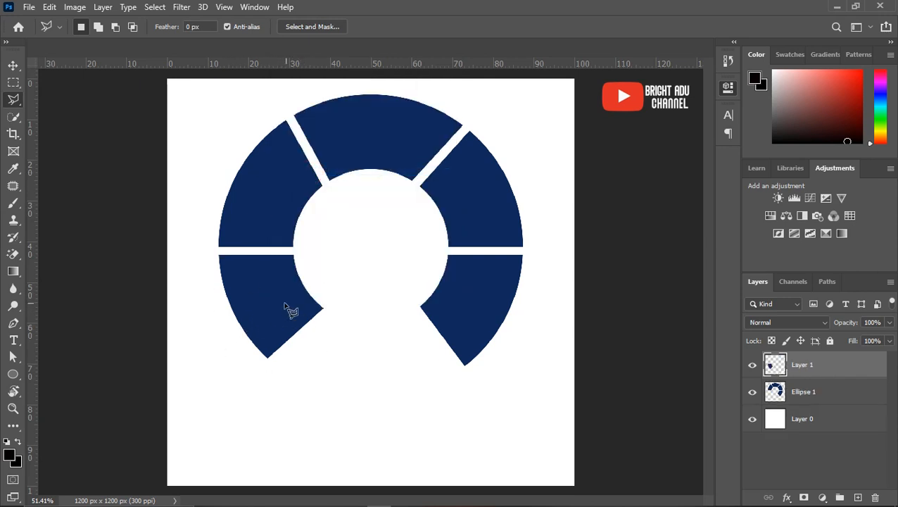
# Rename the lower-left segment's layer as 1
pyautogui.doubleClick(803, 365)
pyautogui.write('1')
pyautogui.press('Return')
# Outline the ring's upper-left segment with the Polygonal Lasso and cut it from Ellipse 1 onto its own layer
pyautogui.click(285, 110)
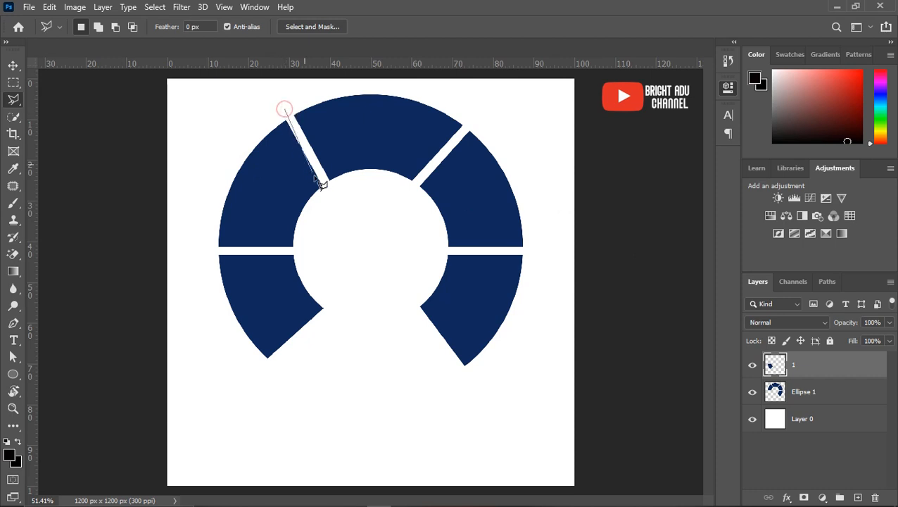
pyautogui.click(339, 211)
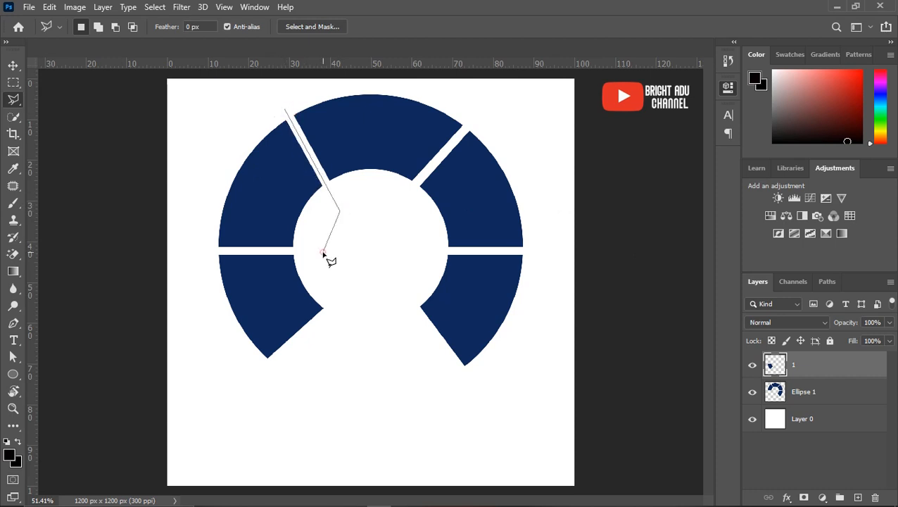
pyautogui.click(323, 251)
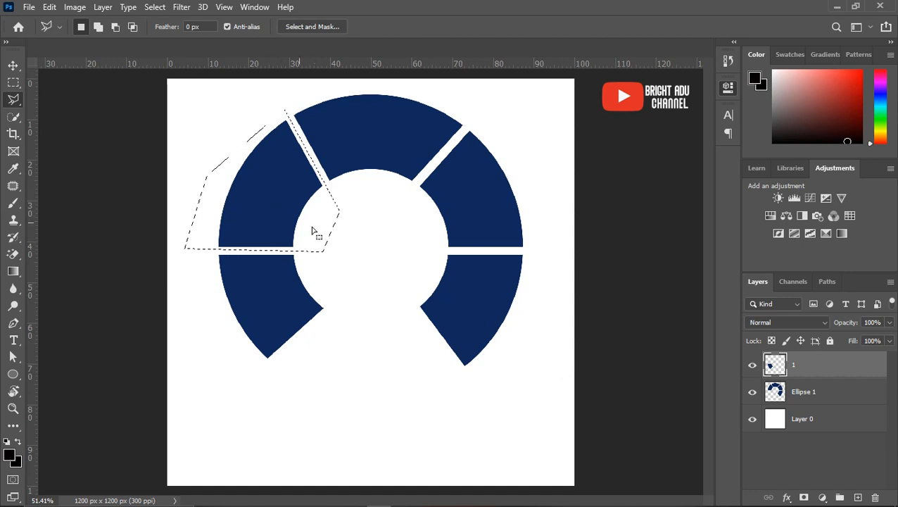
pyautogui.click(807, 396)
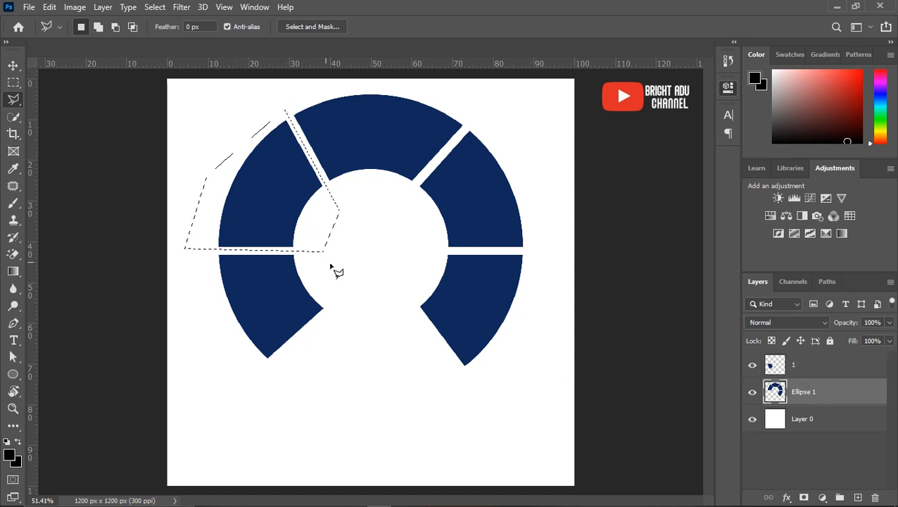
pyautogui.rightClick(273, 203)
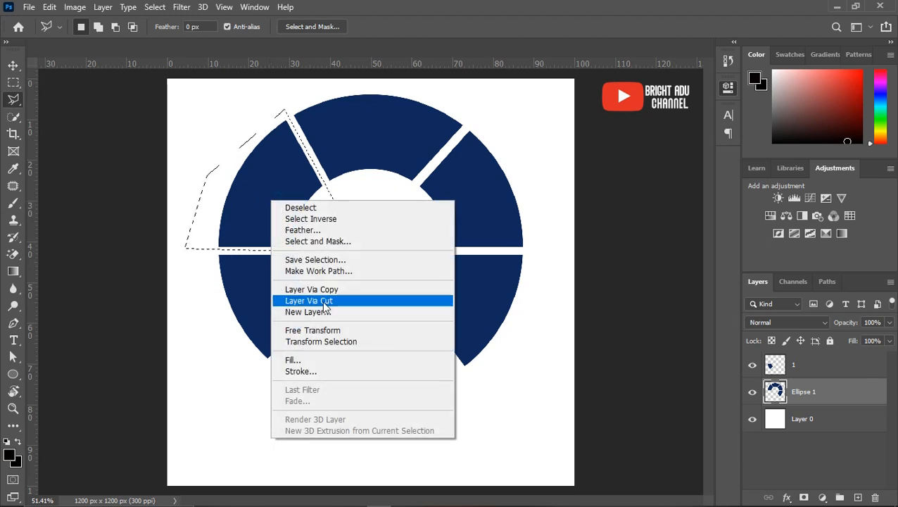
pyautogui.click(313, 300)
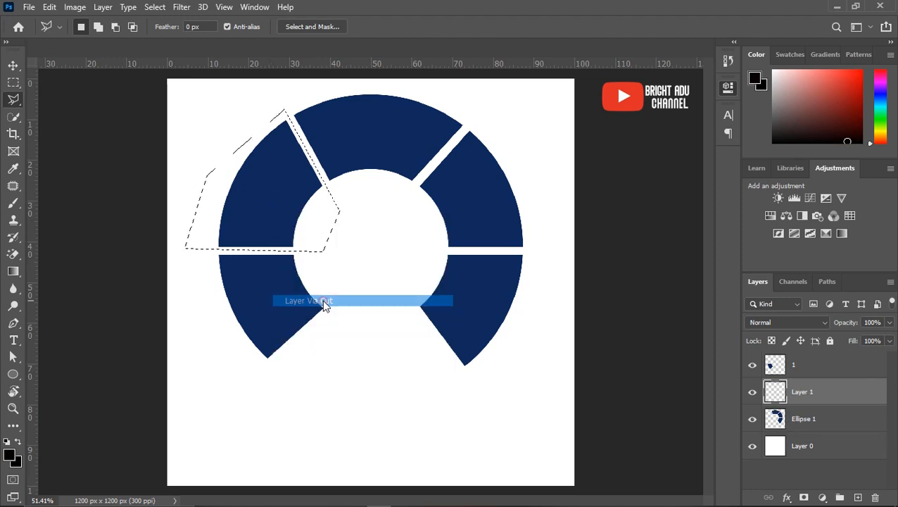
# Rename the upper-left segment's new layer as 2
pyautogui.doubleClick(796, 393)
pyautogui.write('2')
pyautogui.press('Return')
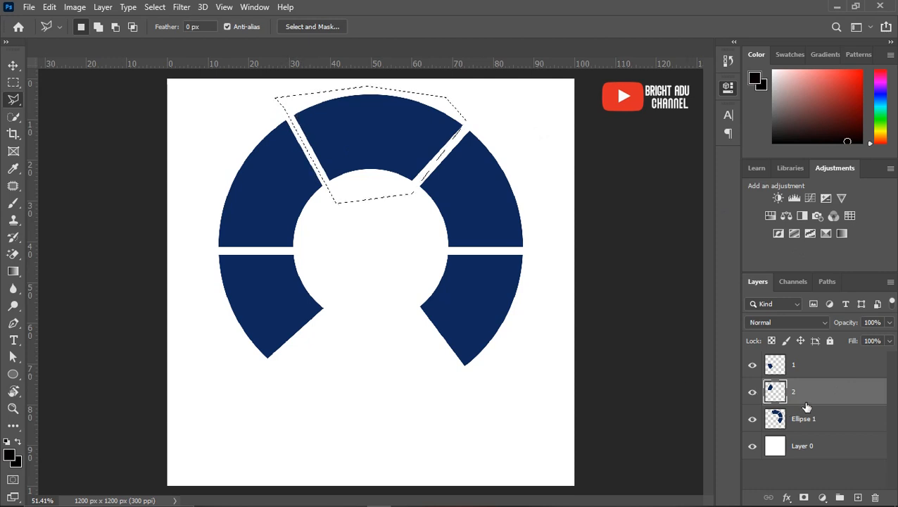
# Cut the lasso-outlined top segment from Ellipse 1 onto its own layer and rename that layer as 3
pyautogui.click(800, 425)
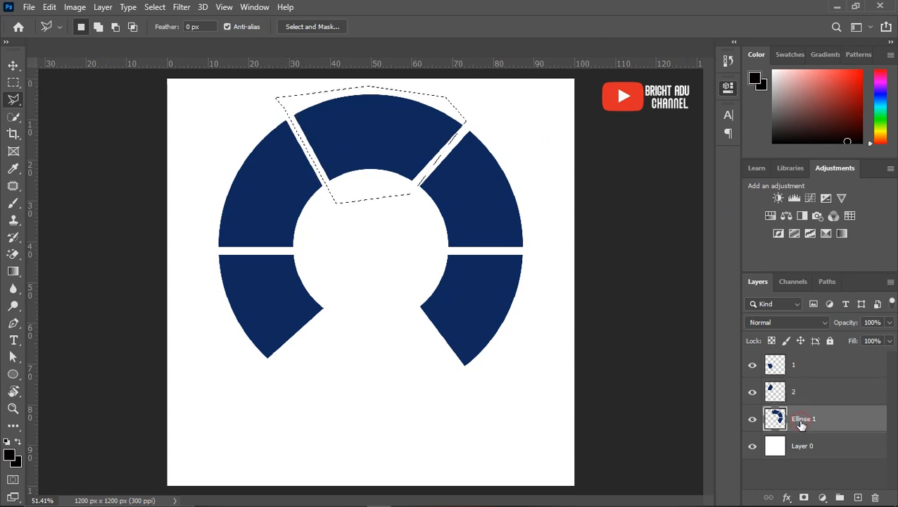
pyautogui.rightClick(370, 139)
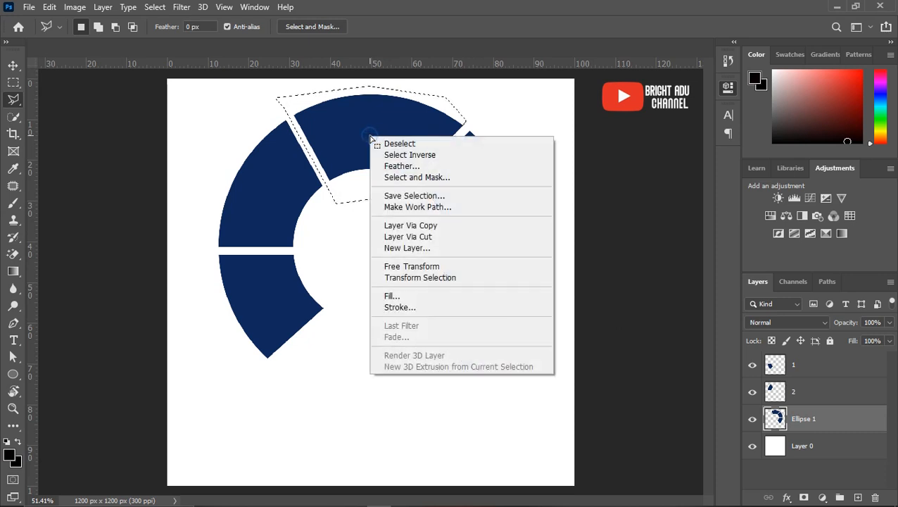
pyautogui.click(421, 237)
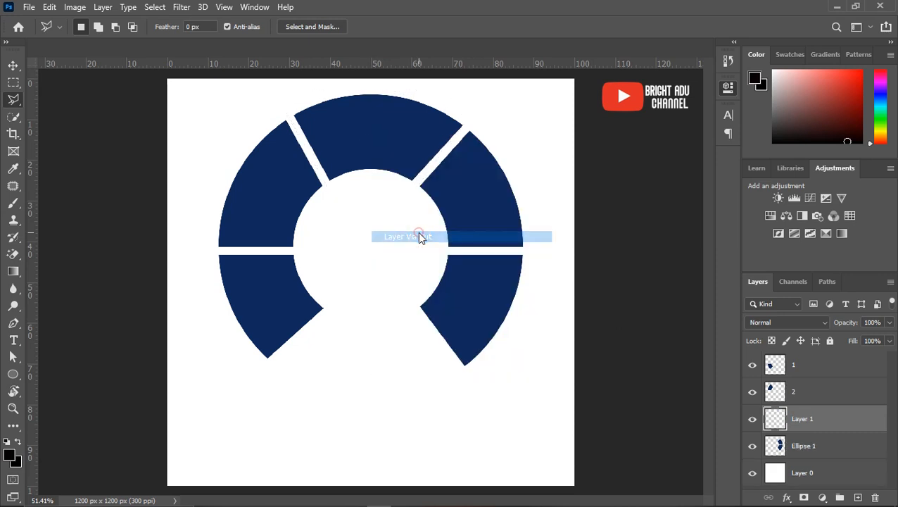
pyautogui.doubleClick(803, 419)
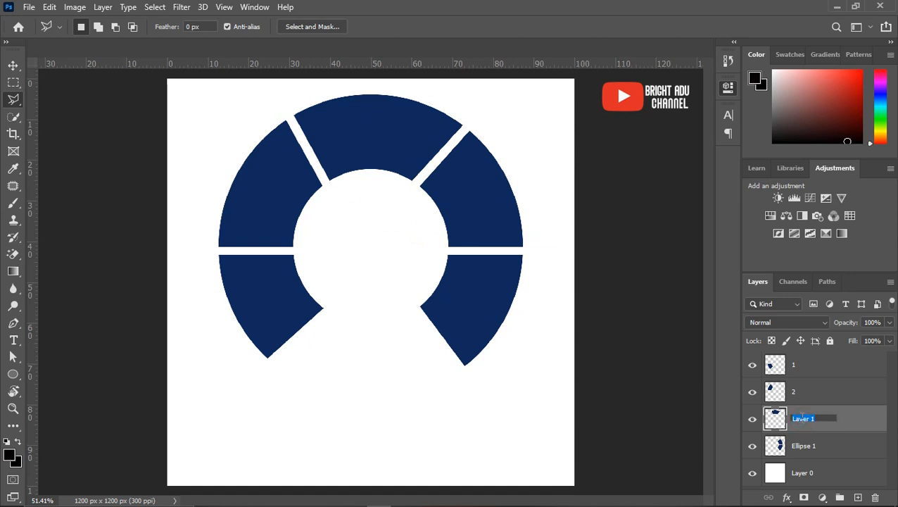
pyautogui.write('3')
pyautogui.press('Return')
# Outline the ring's upper-right segment with the Polygonal Lasso and cut it from Ellipse 1 onto its own layer
pyautogui.click(476, 121)
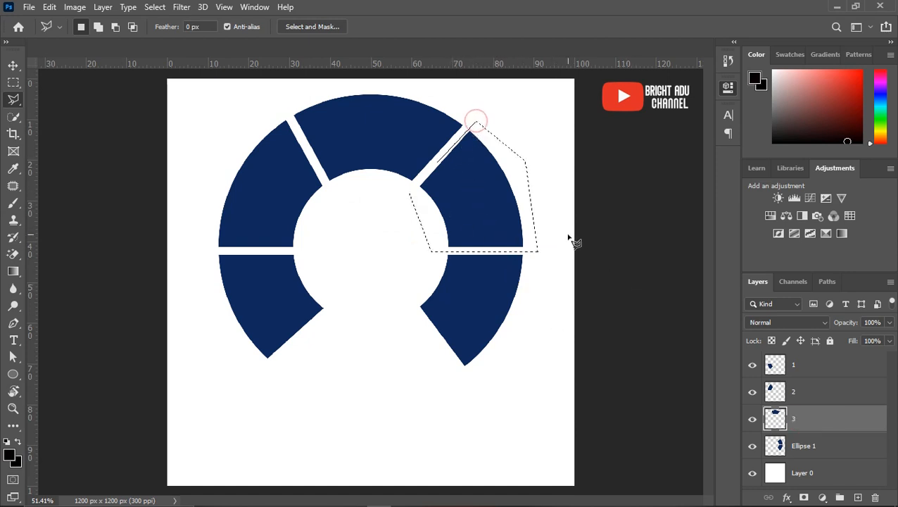
pyautogui.click(807, 451)
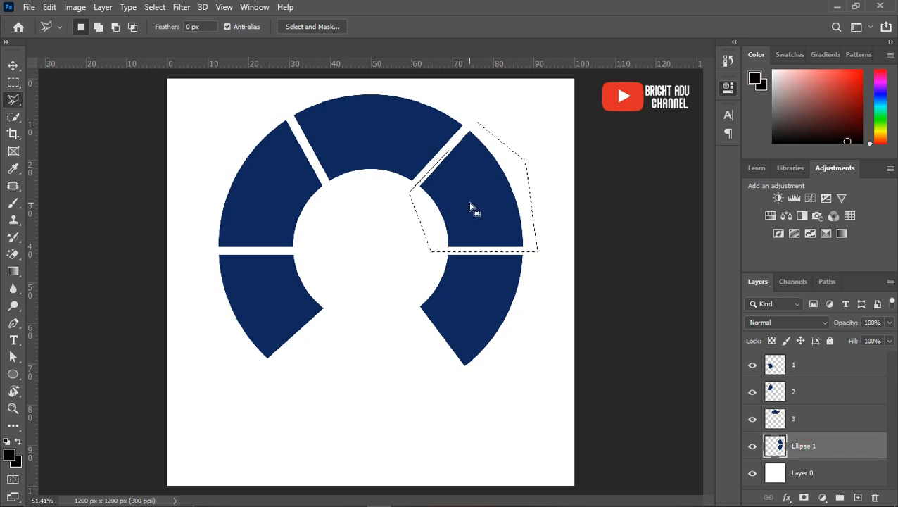
pyautogui.rightClick(470, 206)
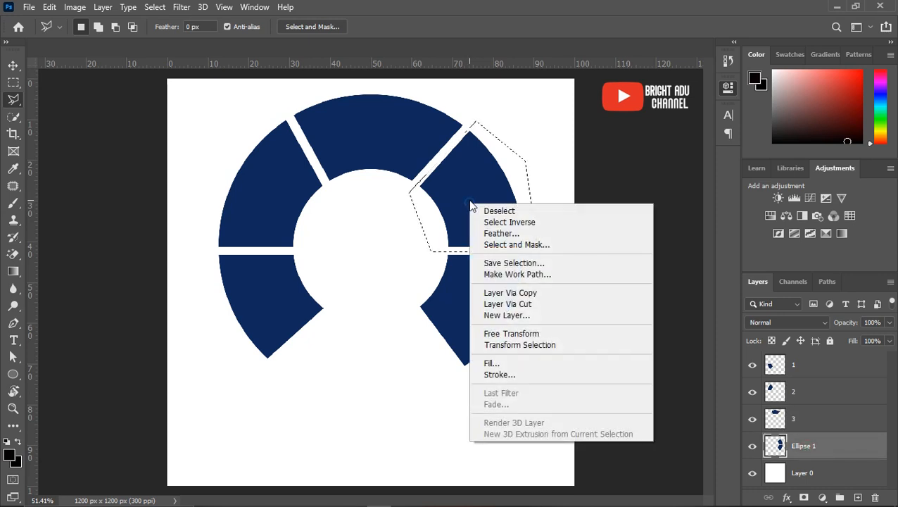
pyautogui.click(507, 305)
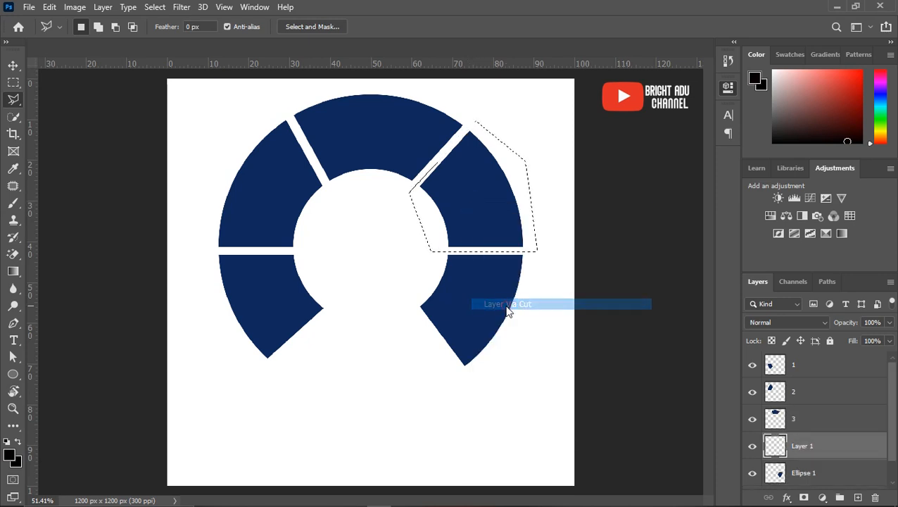
# Rename the upper-right segment's layer as 4 and the Ellipse 1 layer holding the lower-right segment as 5
pyautogui.doubleClick(798, 446)
pyautogui.write('4')
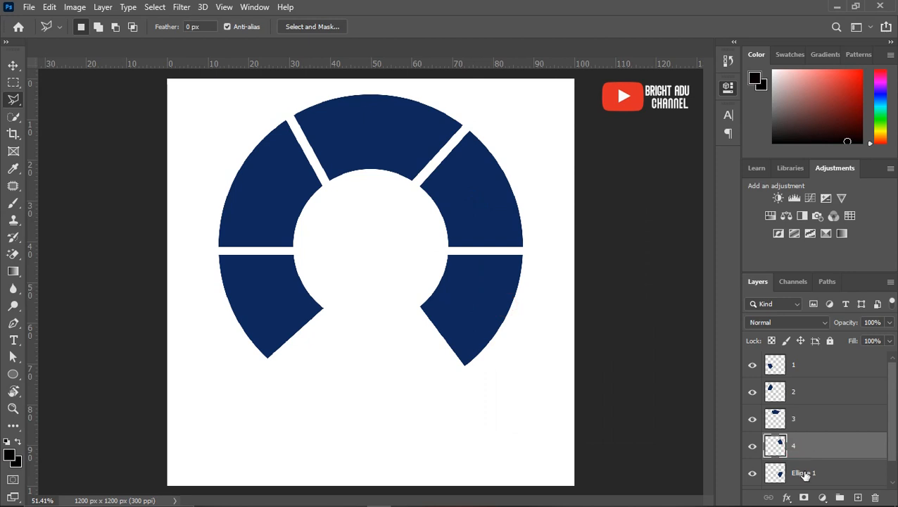
pyautogui.click(805, 473)
pyautogui.rightClick(804, 475)
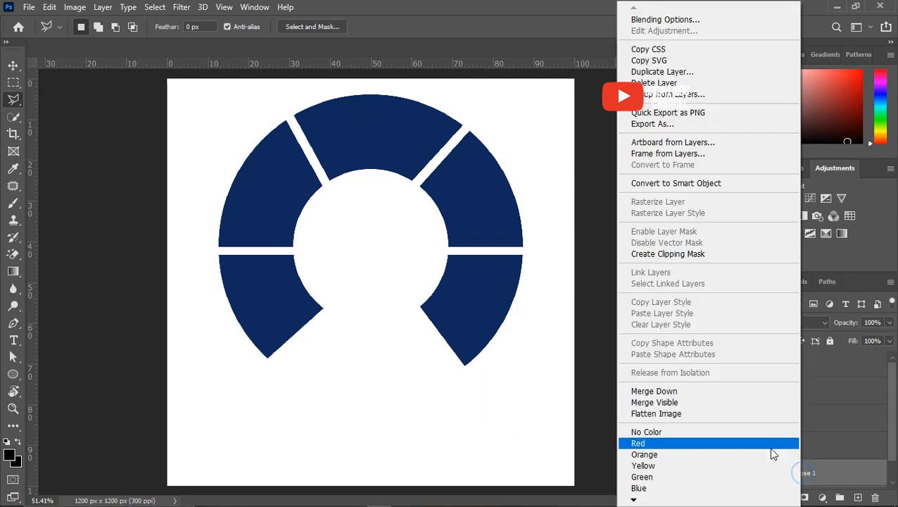
pyautogui.click(771, 443)
pyautogui.doubleClick(804, 473)
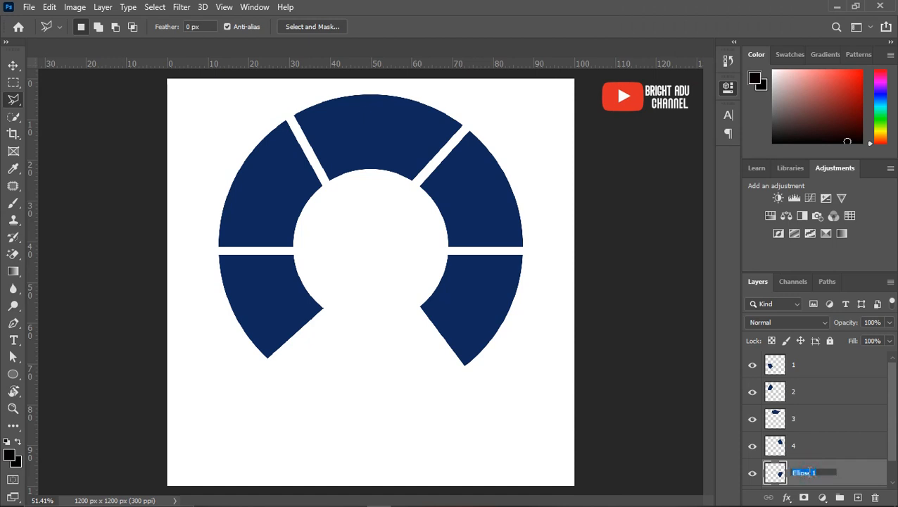
pyautogui.write('5')
pyautogui.press('Return')
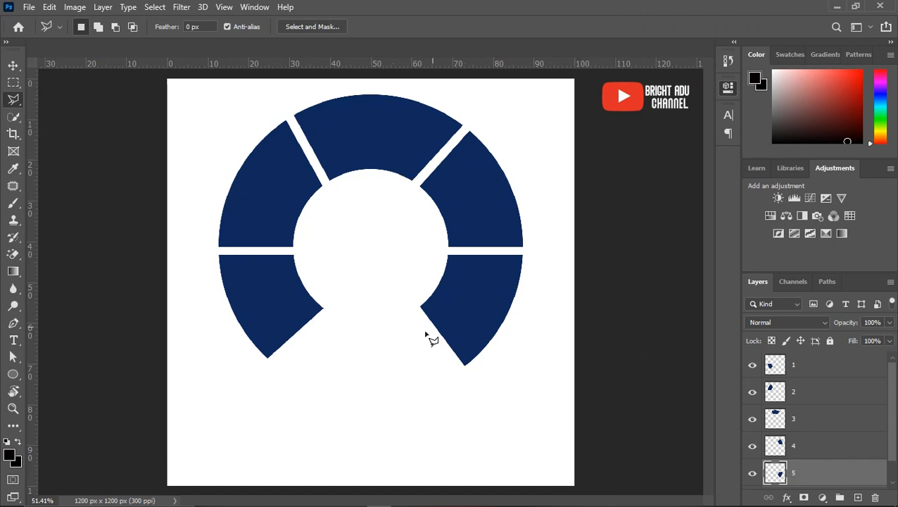
# Select individual ring segments with the Move tool to check that each sits on its own layer
pyautogui.click(15, 66)
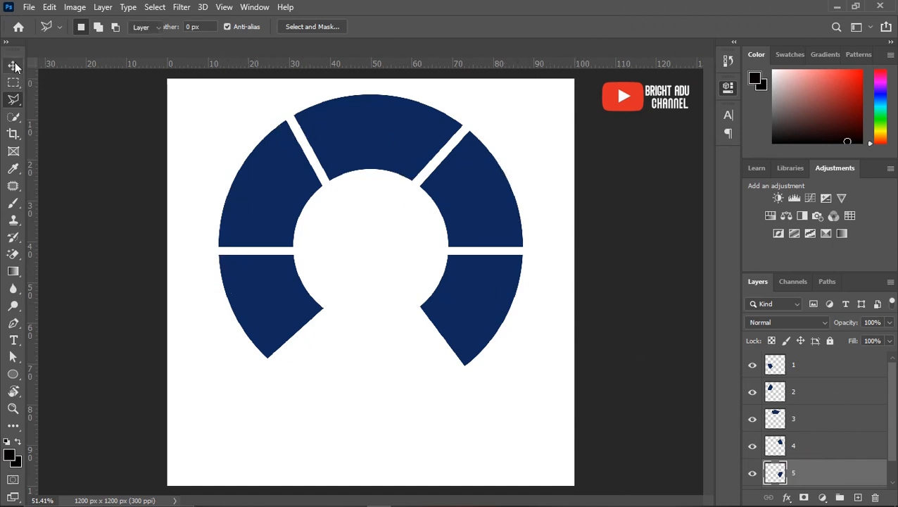
pyautogui.click(472, 218)
pyautogui.click(372, 136)
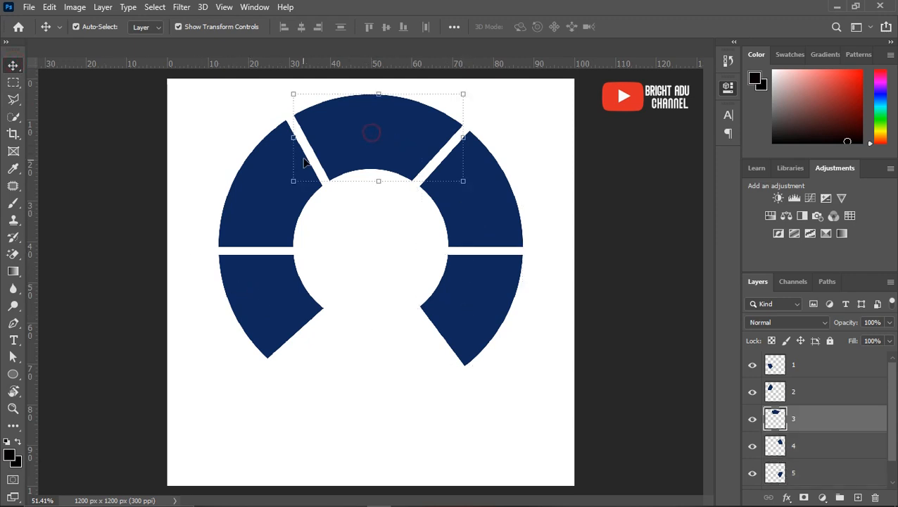
pyautogui.click(274, 206)
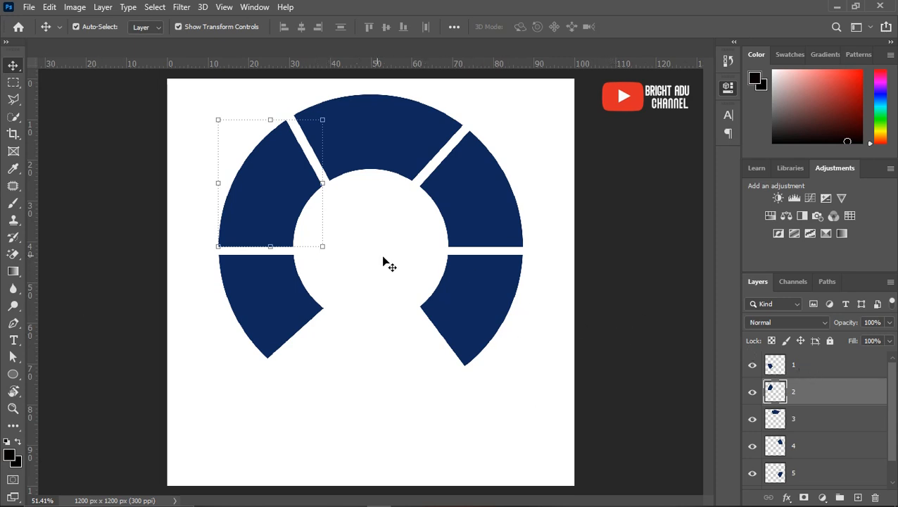
# Link layers 1 through 5 together and put them in one group
pyautogui.click(818, 374)
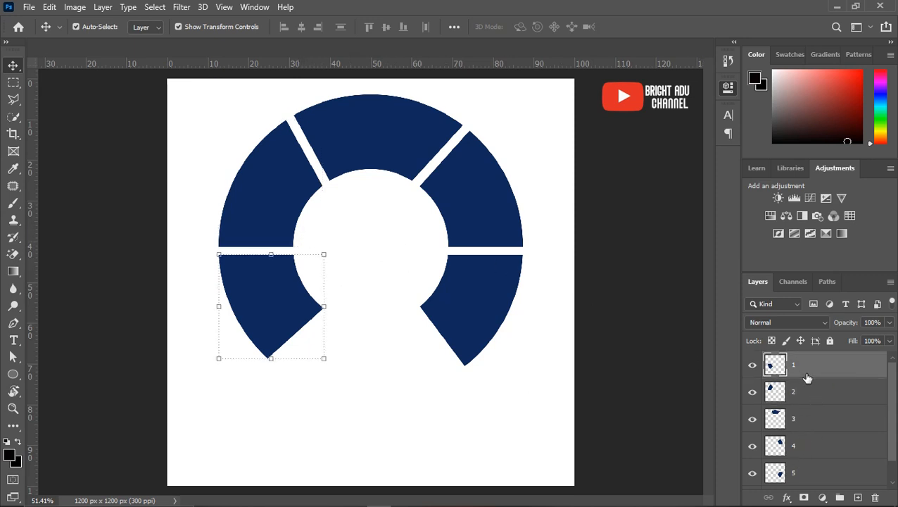
pyautogui.keyDown('shift'); pyautogui.click(813, 476); pyautogui.keyUp('shift')
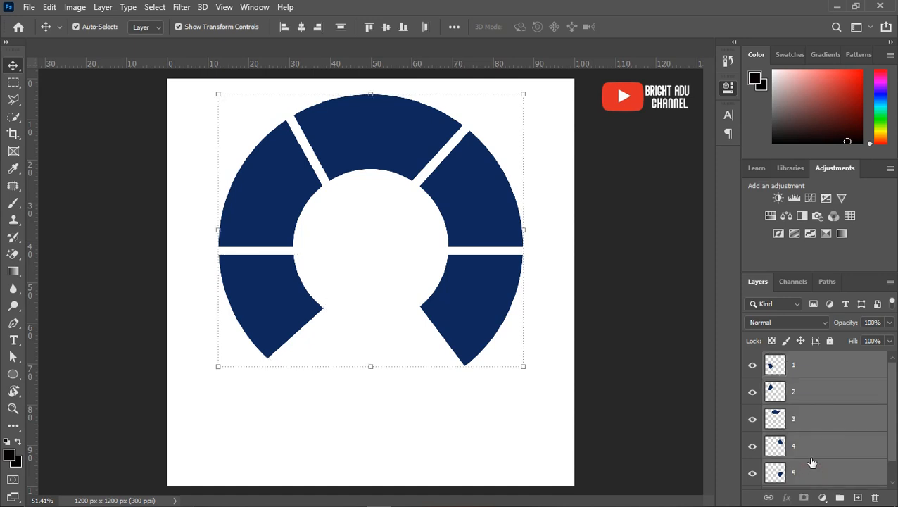
pyautogui.click(769, 498)
pyautogui.hotkey('ctrl', 'g')
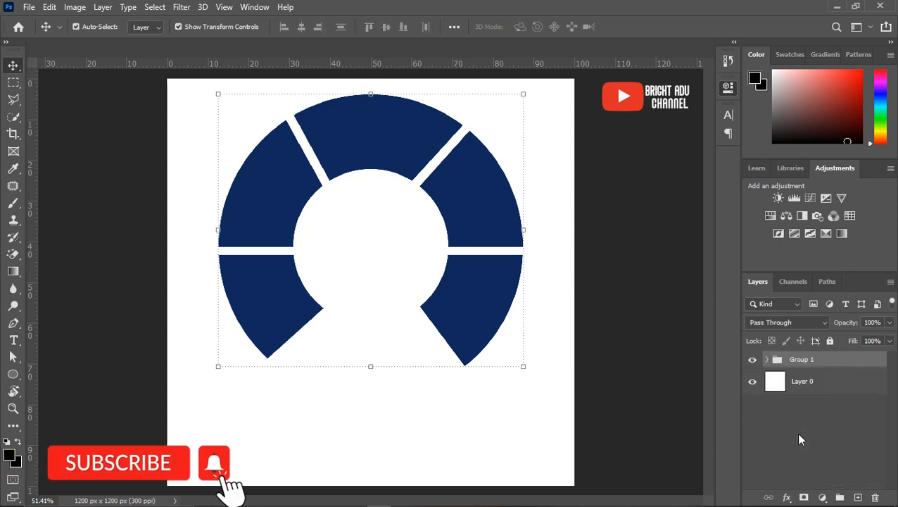
# Rename the segments' group as DIVIDED CIRCLE and unlink layer 1 inside it
pyautogui.doubleClick(802, 361)
pyautogui.write('dIVIDED CIRCLE')
pyautogui.press('Return')
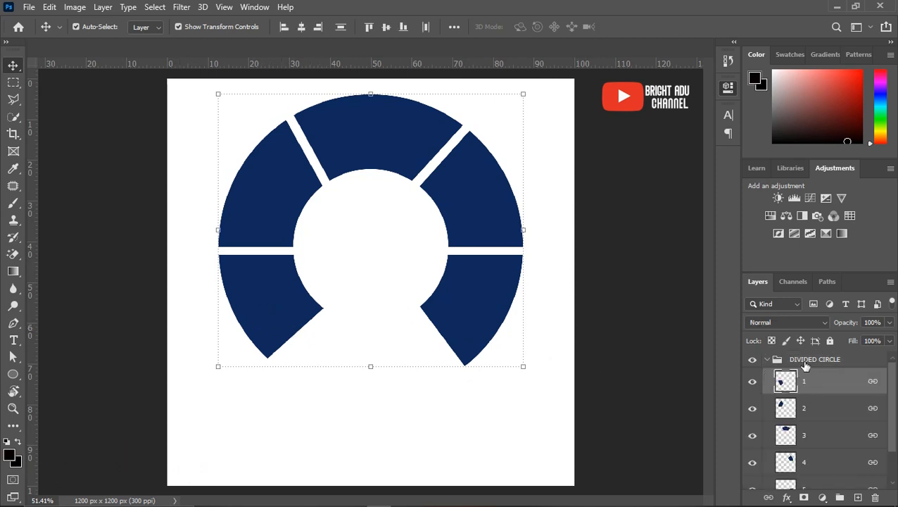
pyautogui.scroll(-1, 802, 391)
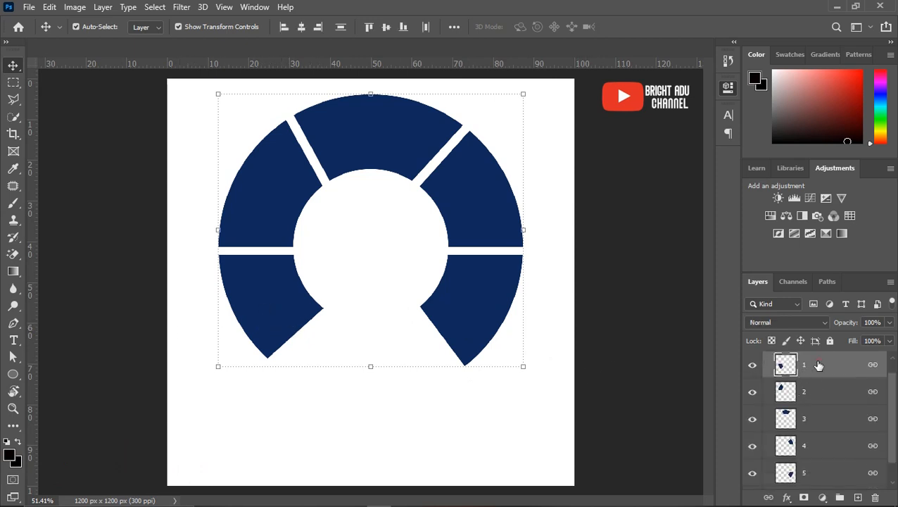
pyautogui.click(768, 498)
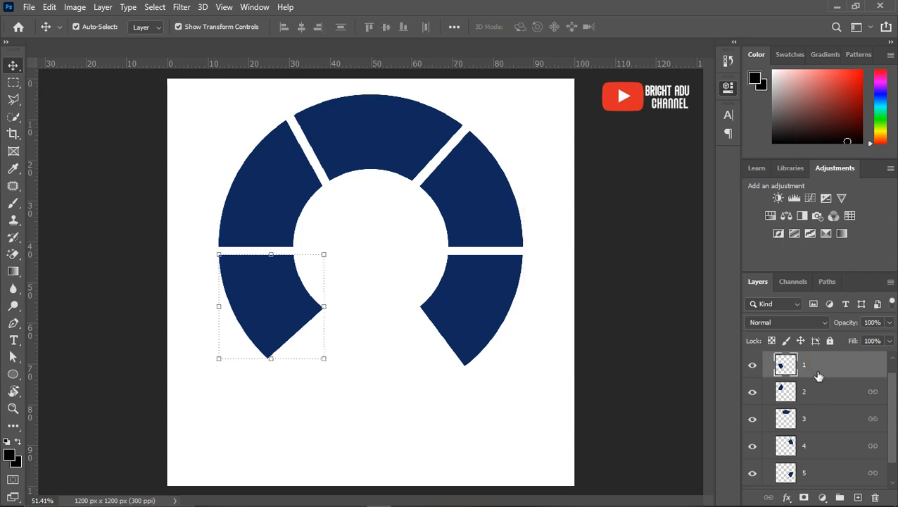
# Place the black bob wig photo from the TUTORIALS folder above layer 1, scaled to about 14.66% so it covers the lower-left segment
pyautogui.moveTo(545, 495)
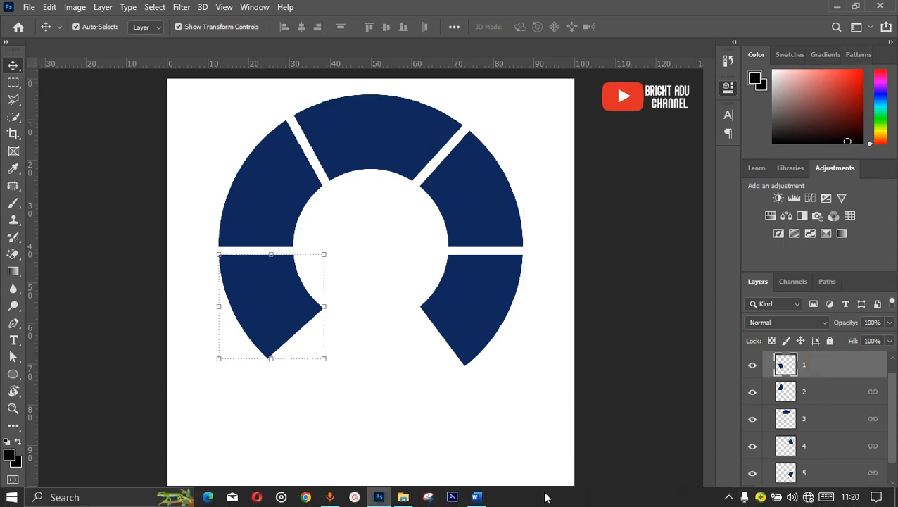
pyautogui.click(403, 497)
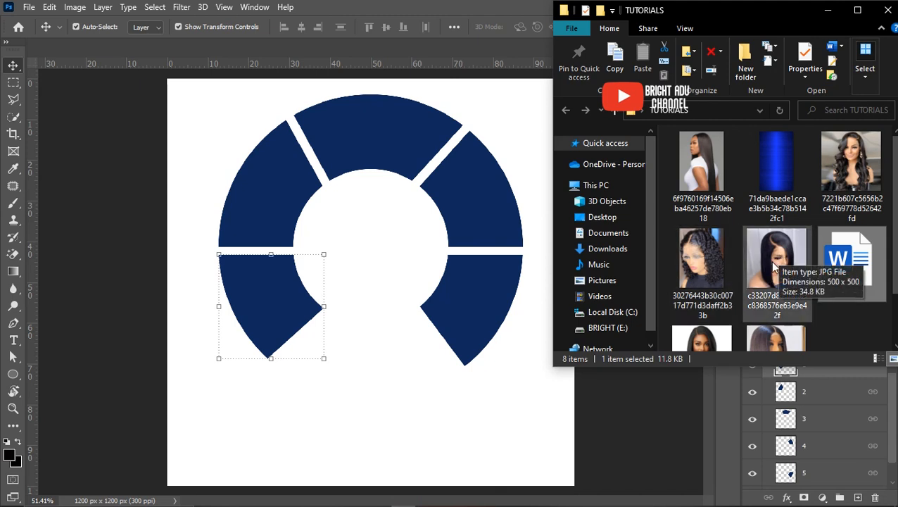
pyautogui.moveTo(776, 252); pyautogui.dragTo(288, 318)
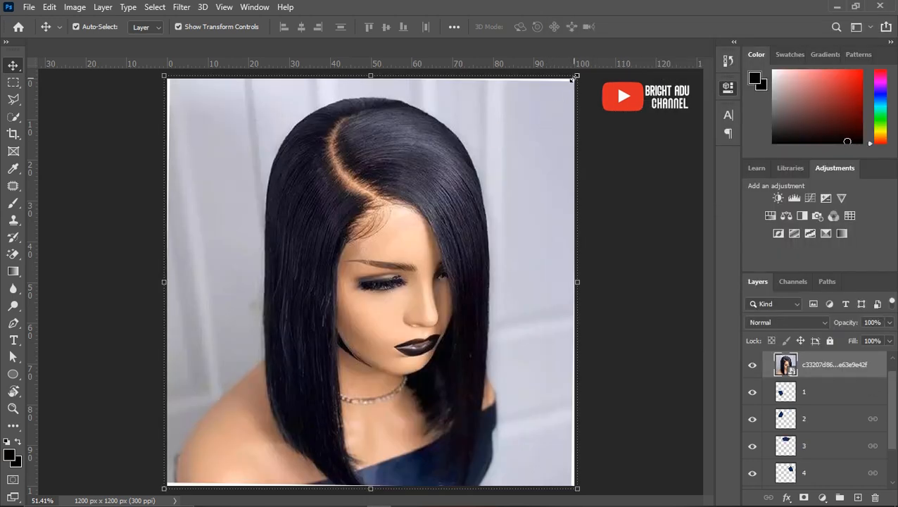
pyautogui.moveTo(572, 80); pyautogui.dragTo(314, 330)
pyautogui.moveTo(296, 395); pyautogui.dragTo(336, 319)
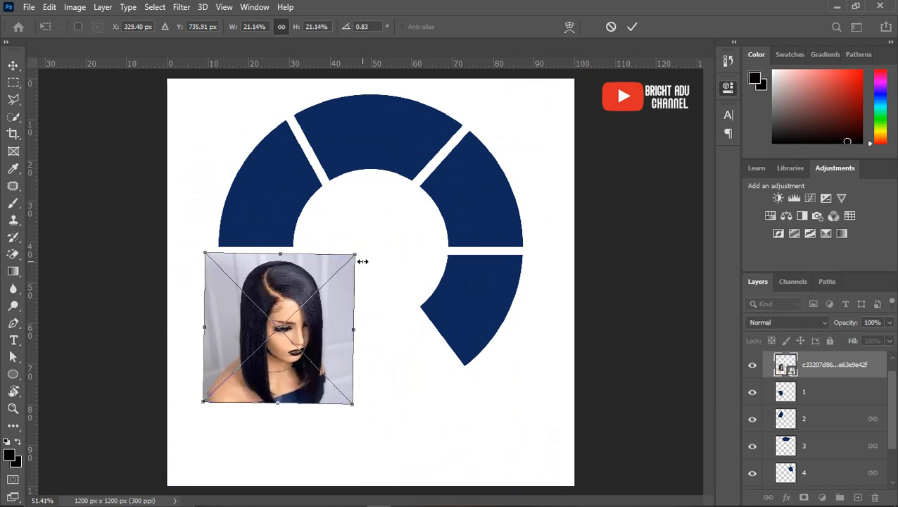
pyautogui.moveTo(357, 256); pyautogui.dragTo(309, 299)
pyautogui.moveTo(295, 363); pyautogui.dragTo(309, 315)
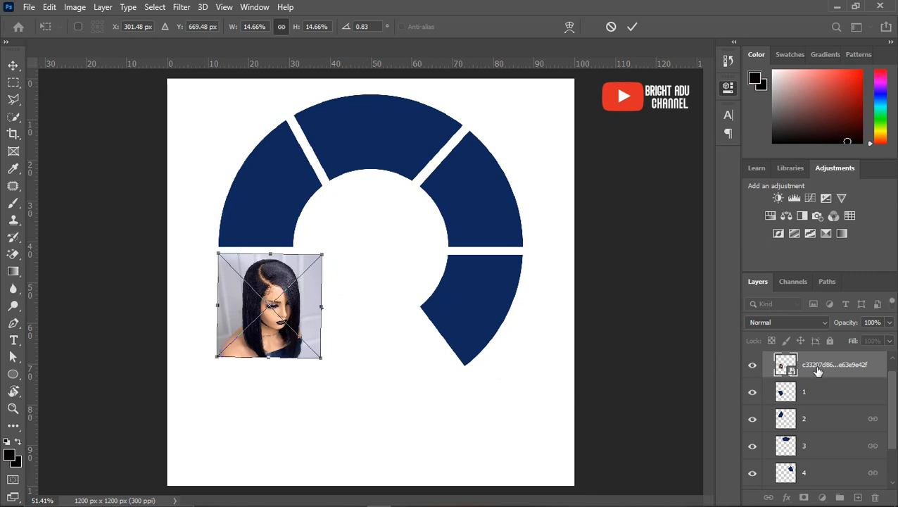
pyautogui.click(820, 367)
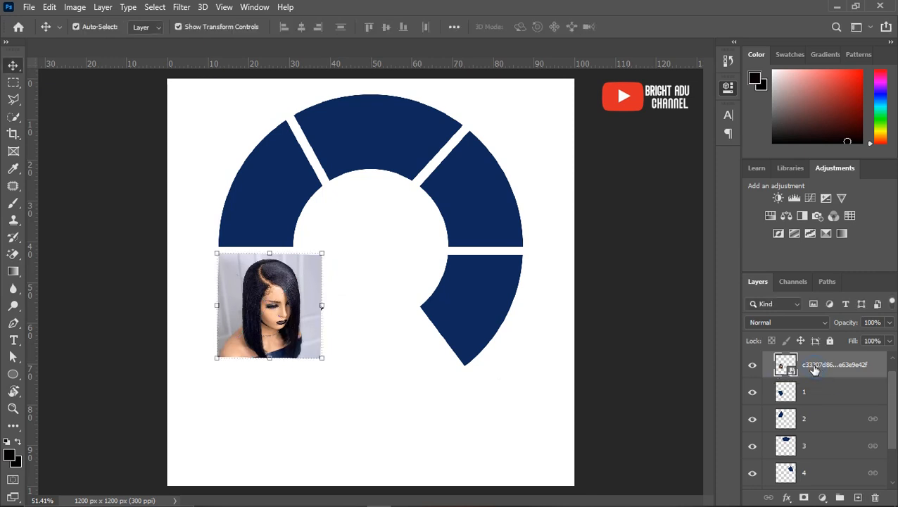
# Clip the black bob wig photo to layer 1, then slightly enlarge and reposition it within the ring's lower-left segment
pyautogui.rightClick(830, 373)
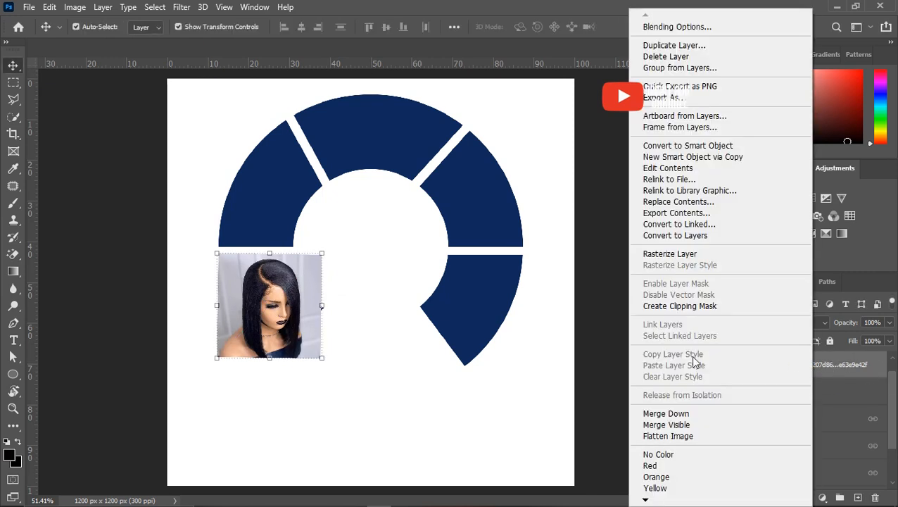
pyautogui.click(680, 306)
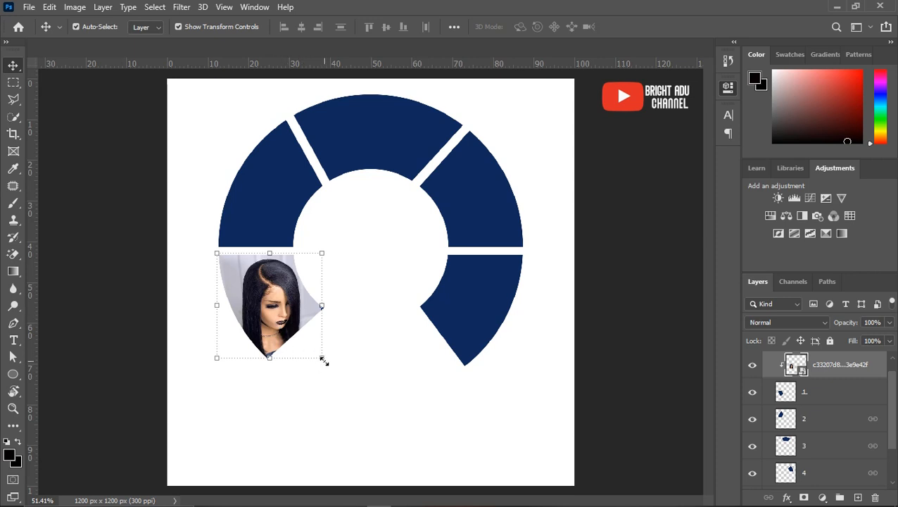
pyautogui.moveTo(323, 361); pyautogui.dragTo(328, 366)
pyautogui.moveTo(283, 334); pyautogui.dragTo(282, 341)
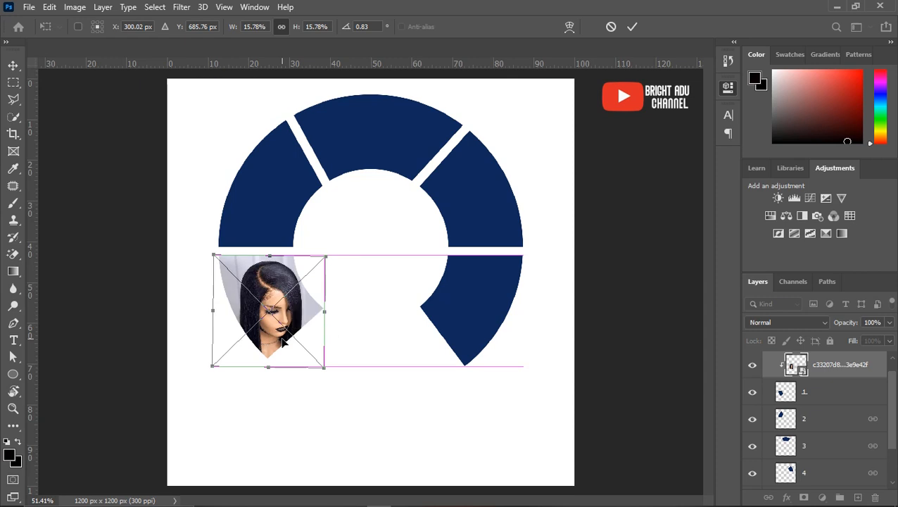
pyautogui.press('Return')
pyautogui.click(384, 416)
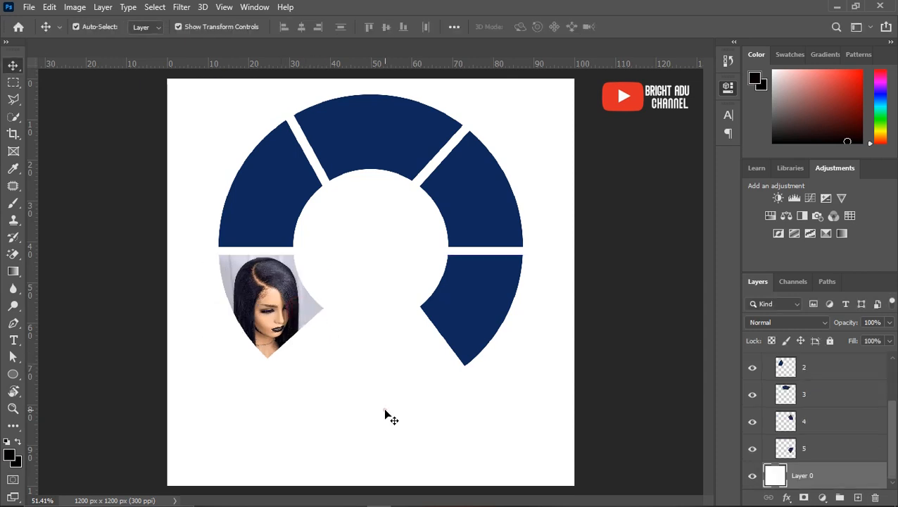
# Merge the clipped black bob photo with layer 1 into a single layer
pyautogui.scroll(3, 818, 411)
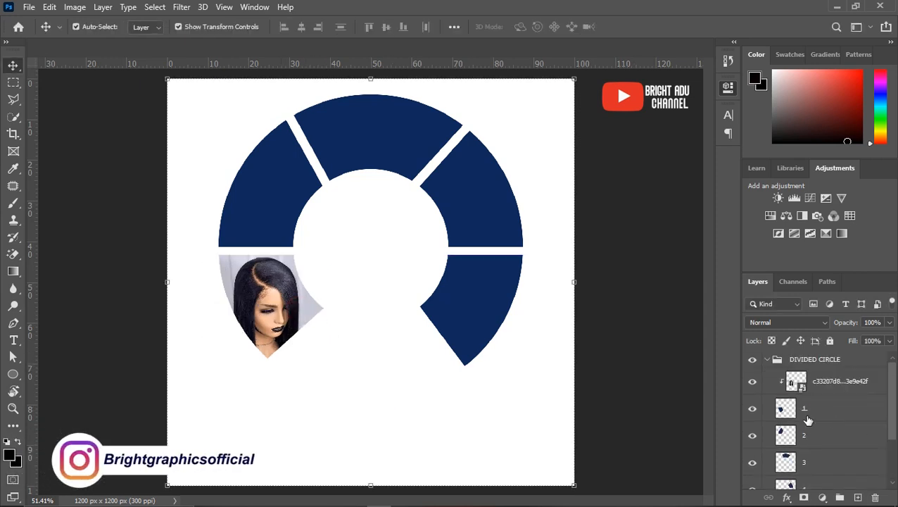
pyautogui.click(831, 387)
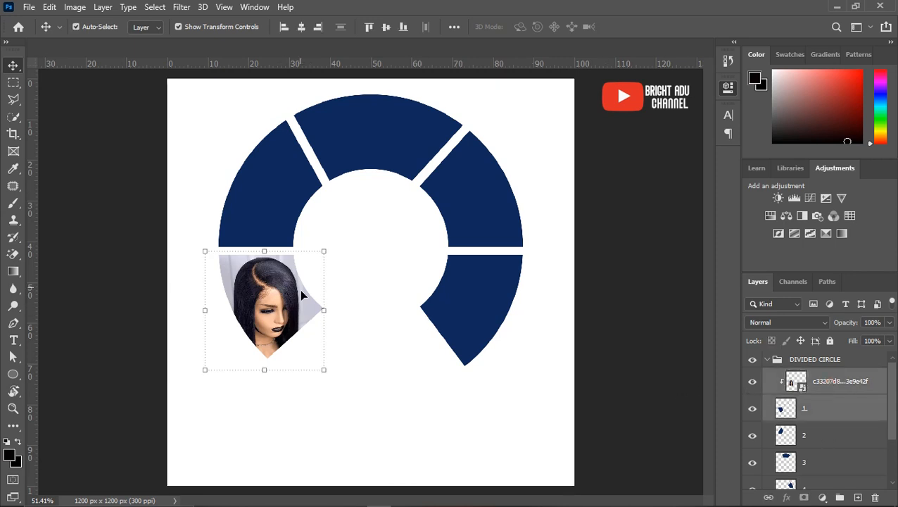
pyautogui.rightClick(807, 410)
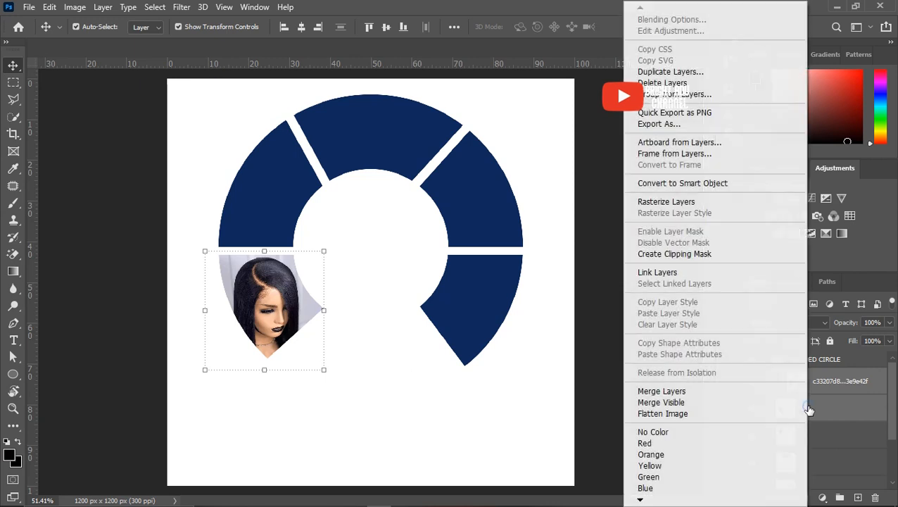
pyautogui.click(687, 392)
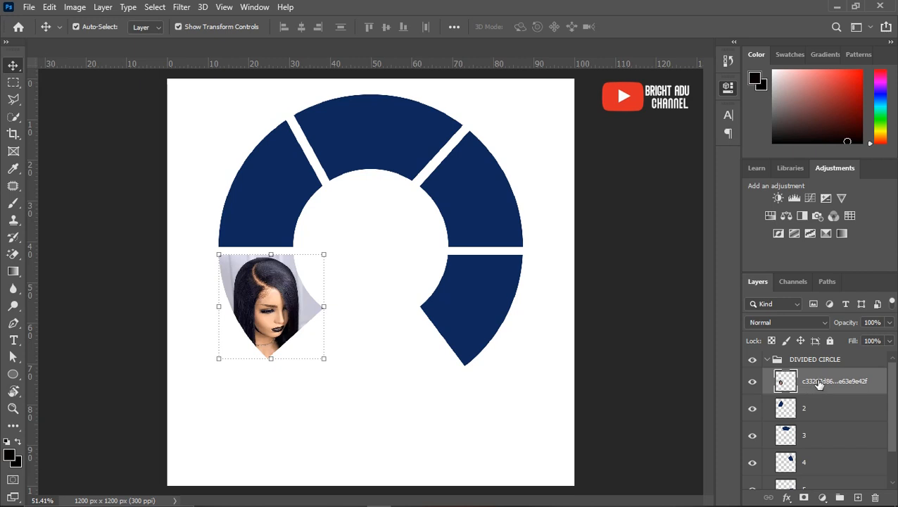
# Add an outside stroke to the merged photo segment, using the ring's navy blue (#0f2b5c) sampled from the top segment
pyautogui.click(788, 497)
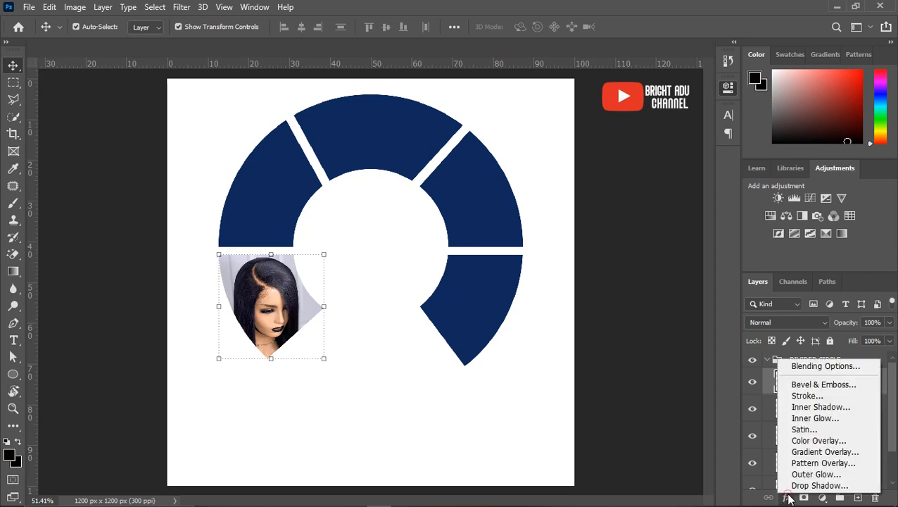
pyautogui.click(804, 396)
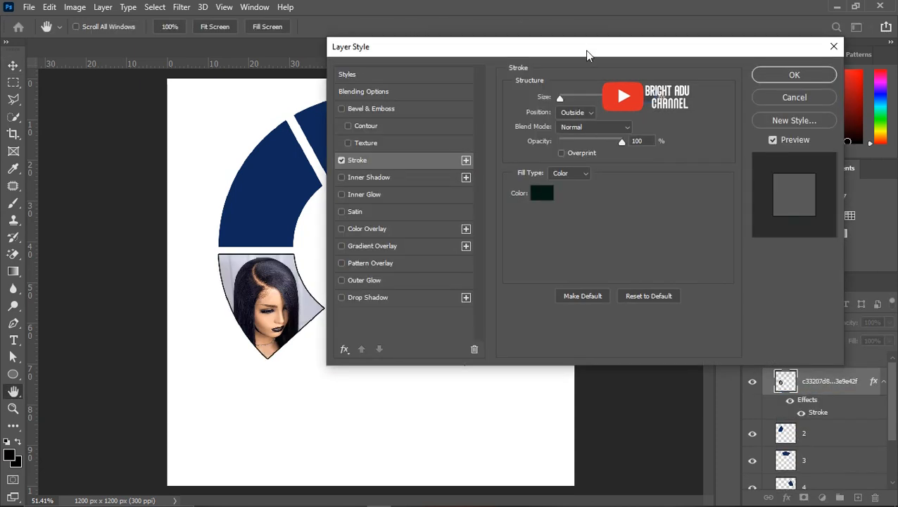
pyautogui.moveTo(586, 49); pyautogui.dragTo(684, 56)
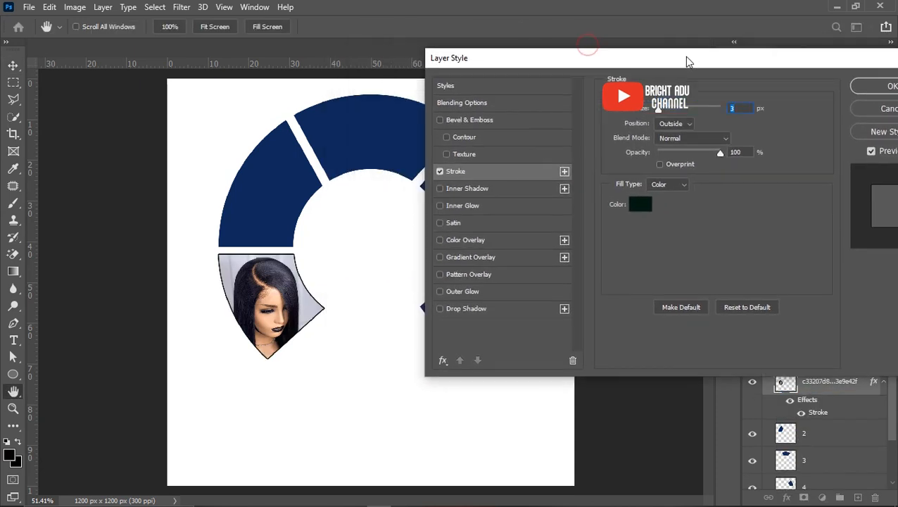
pyautogui.click(642, 206)
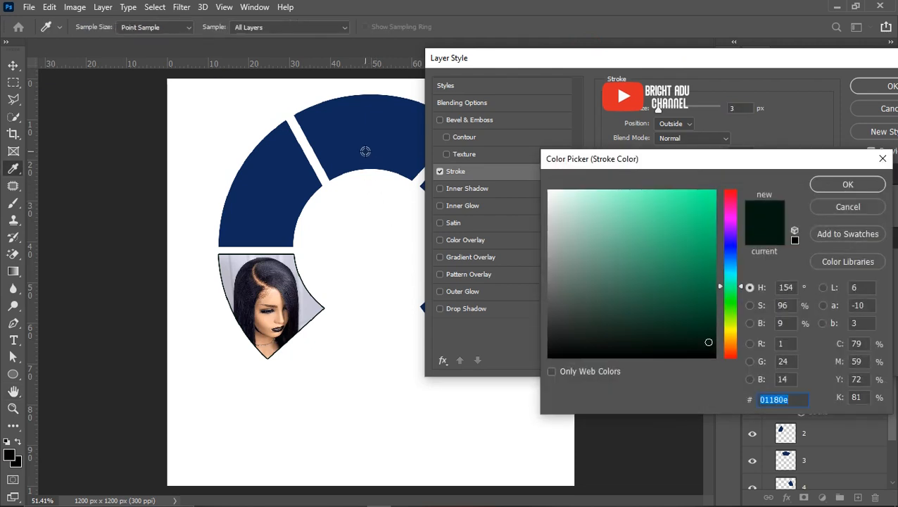
pyautogui.click(358, 128)
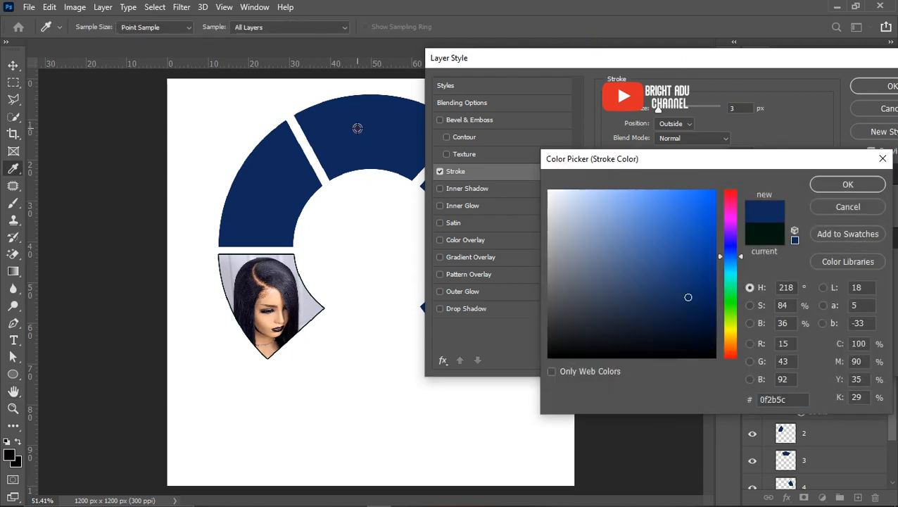
pyautogui.click(827, 185)
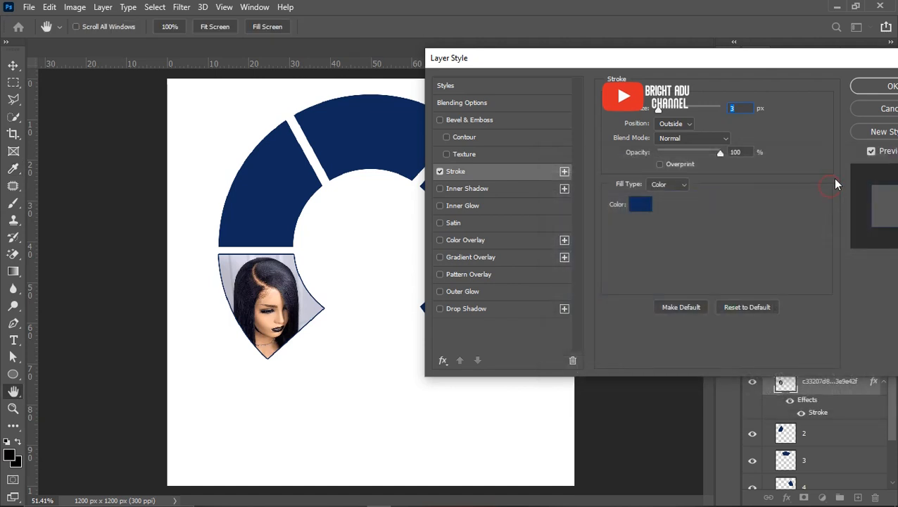
pyautogui.click(885, 86)
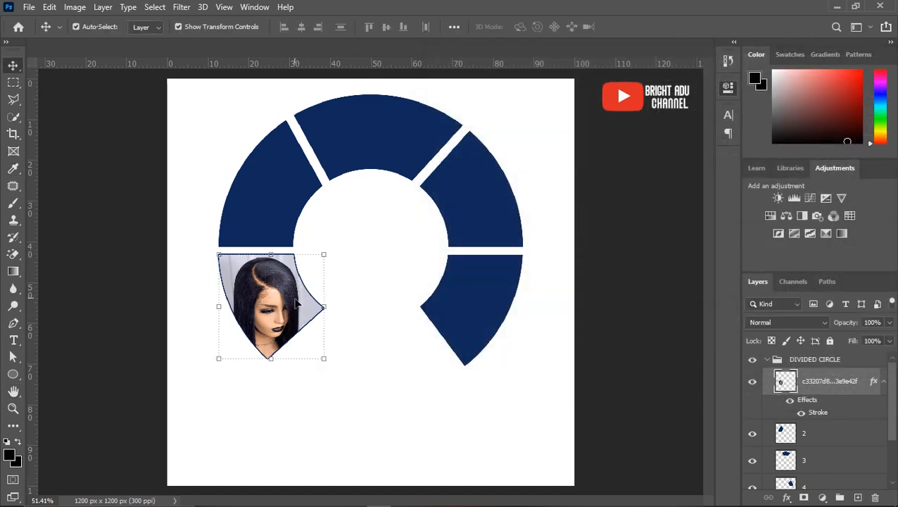
# Make the stroke around the lower-left photo segment thicker
pyautogui.doubleClick(812, 416)
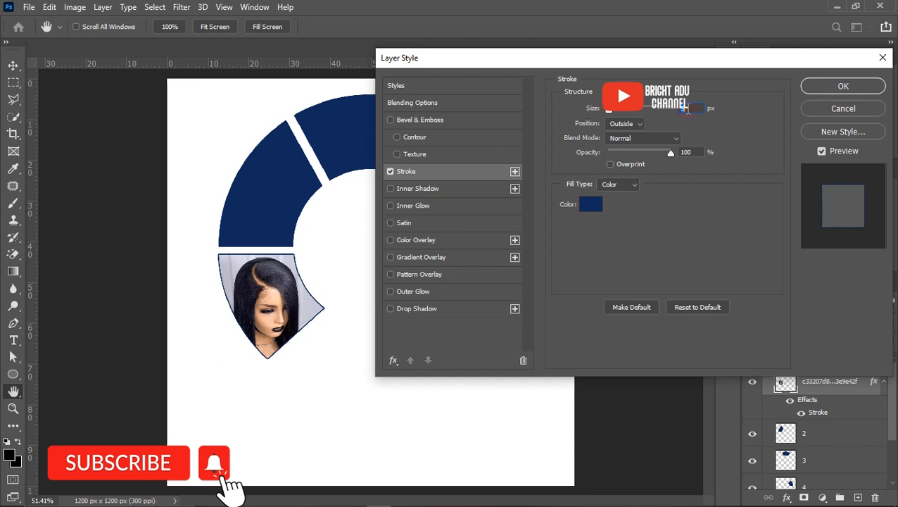
pyautogui.press('Return')
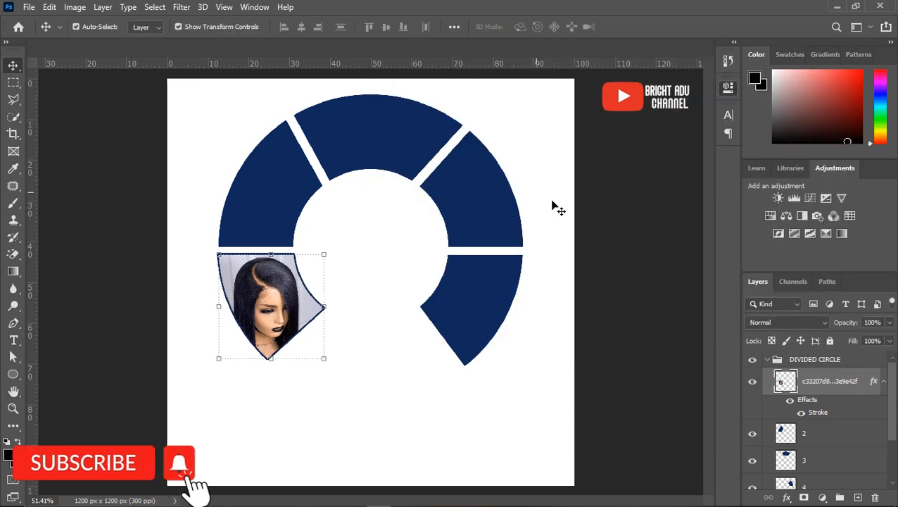
pyautogui.click(597, 270)
# Unlink layer 2 from the other ring segment layers in the DIVIDED CIRCLE group
pyautogui.click(820, 382)
pyautogui.click(816, 435)
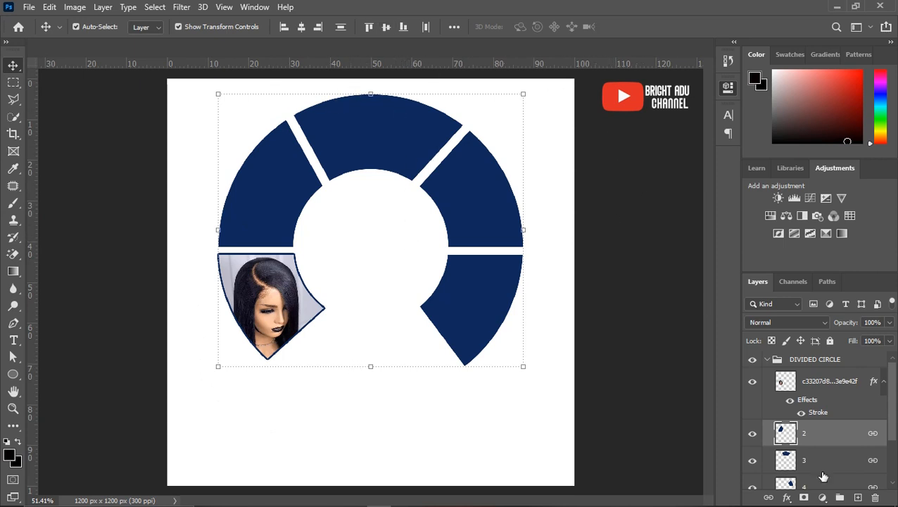
pyautogui.click(769, 498)
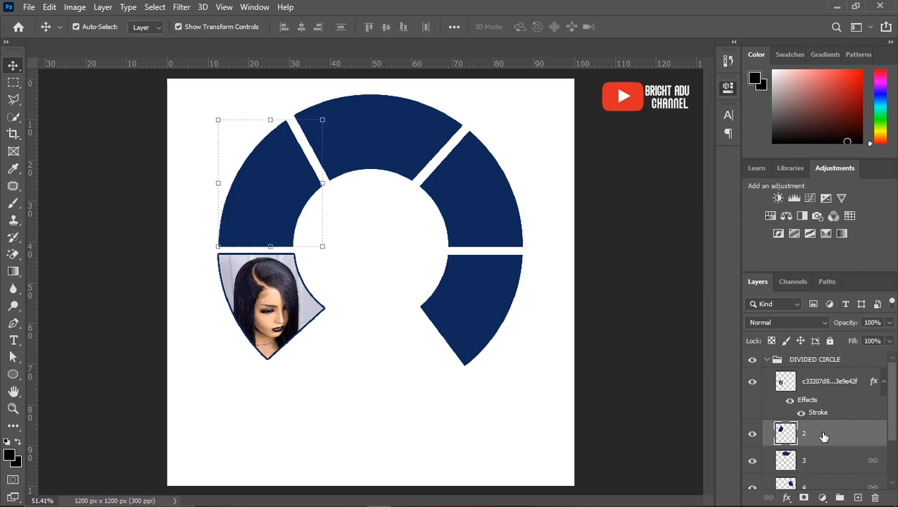
# Place the brown bob wig photo from the TUTORIALS folder above layer 2, scaled to about 11.35% over the upper-left segment
pyautogui.click(856, 9)
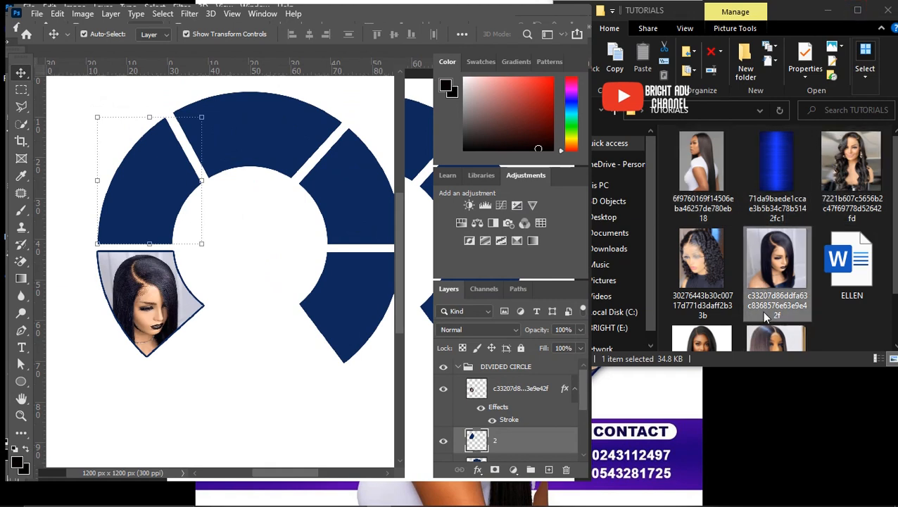
pyautogui.scroll(-1, 766, 318)
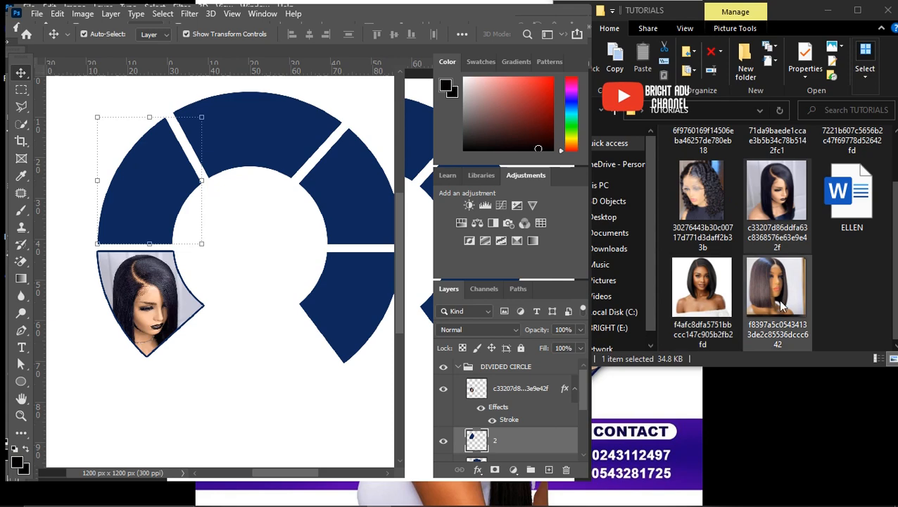
pyautogui.moveTo(781, 304); pyautogui.dragTo(182, 202)
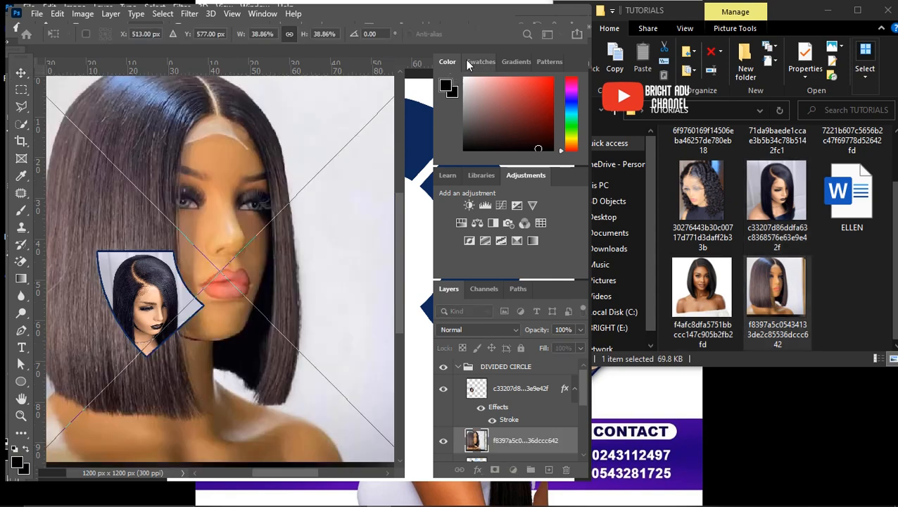
pyautogui.doubleClick(538, 16)
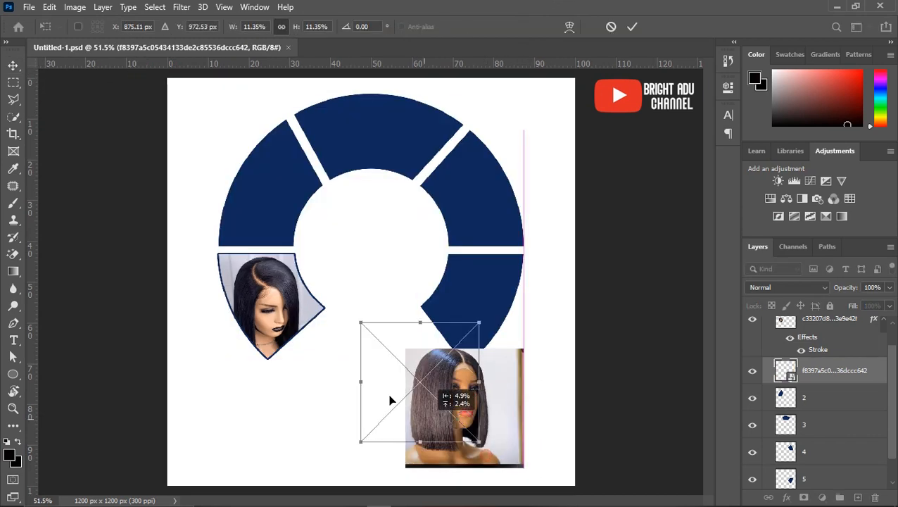
pyautogui.moveTo(392, 399); pyautogui.dragTo(276, 224)
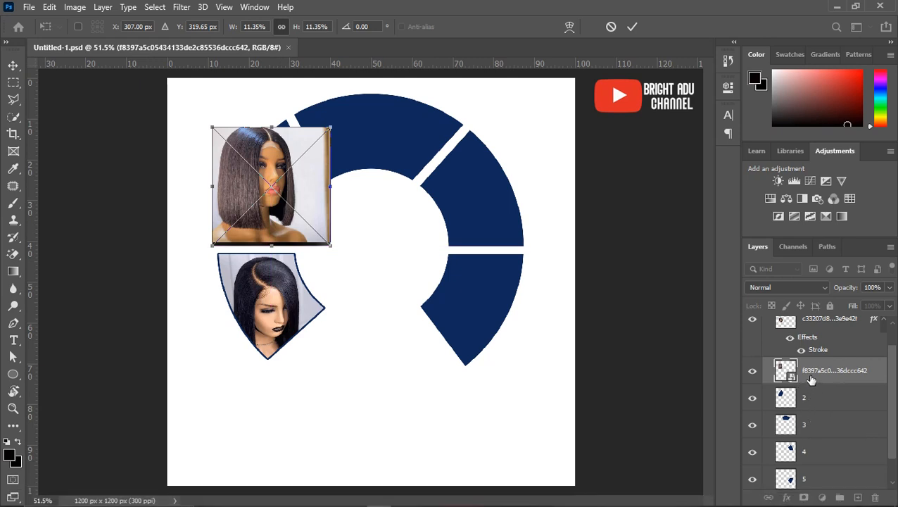
pyautogui.press('Return')
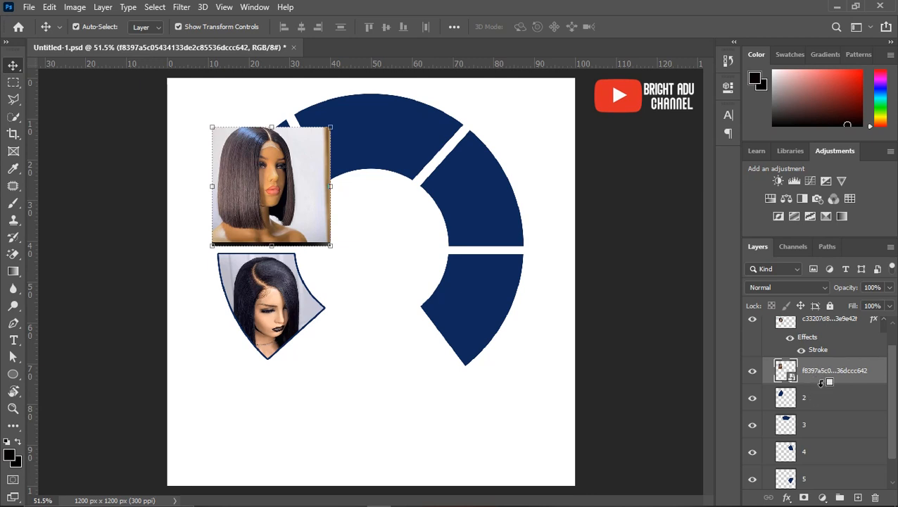
# Clip the brown bob photo to layer 2 and enlarge it to about 14.49% to fill the upper-left segment
pyautogui.keyDown('alt'); pyautogui.click(820, 382); pyautogui.keyUp('alt')
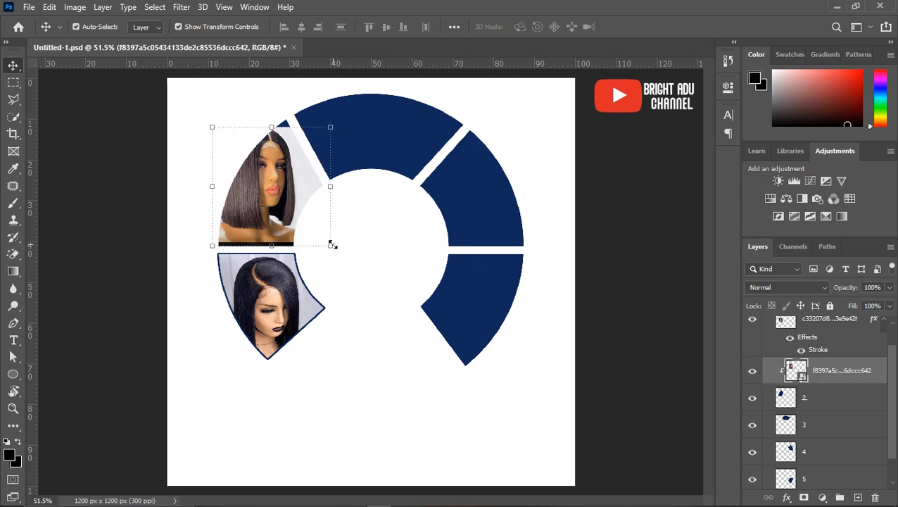
pyautogui.moveTo(332, 244); pyautogui.dragTo(362, 273)
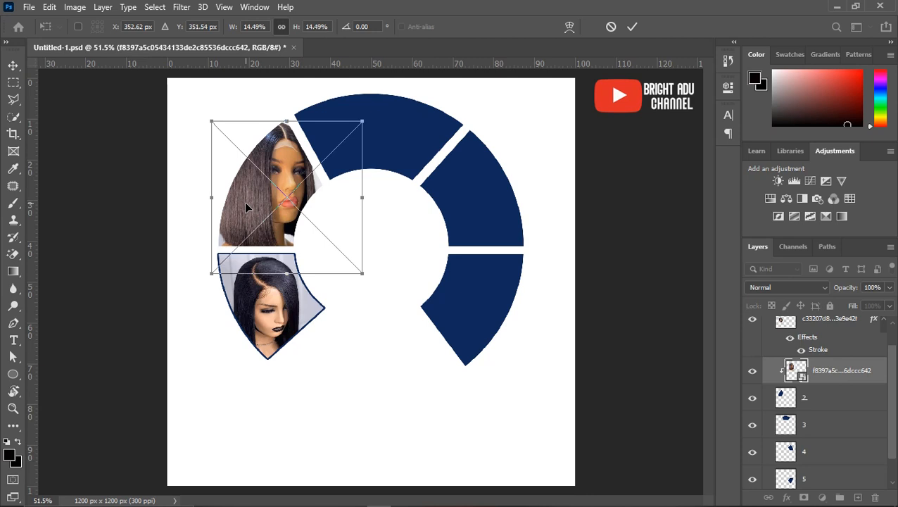
pyautogui.press('Return')
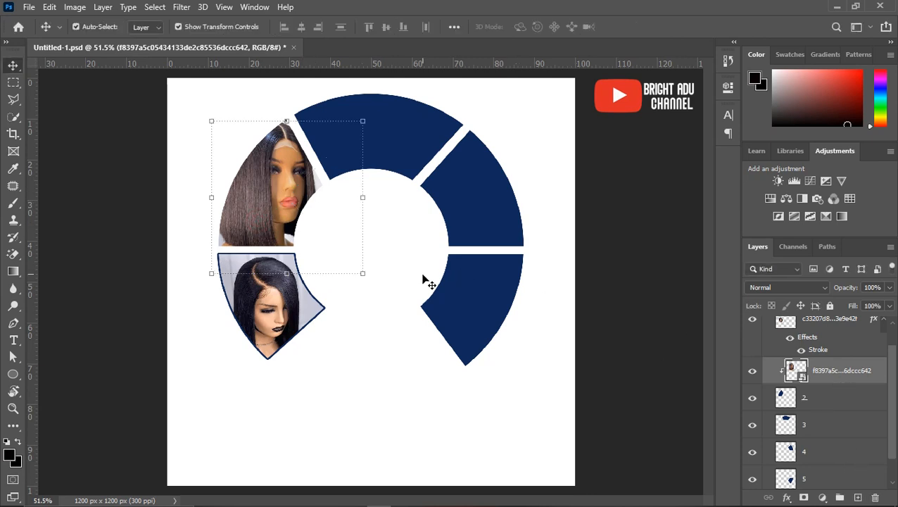
# Merge the brown bob photo with layer 2 and copy the lower-left segment's stroke effect onto the merged layer
pyautogui.click(821, 413)
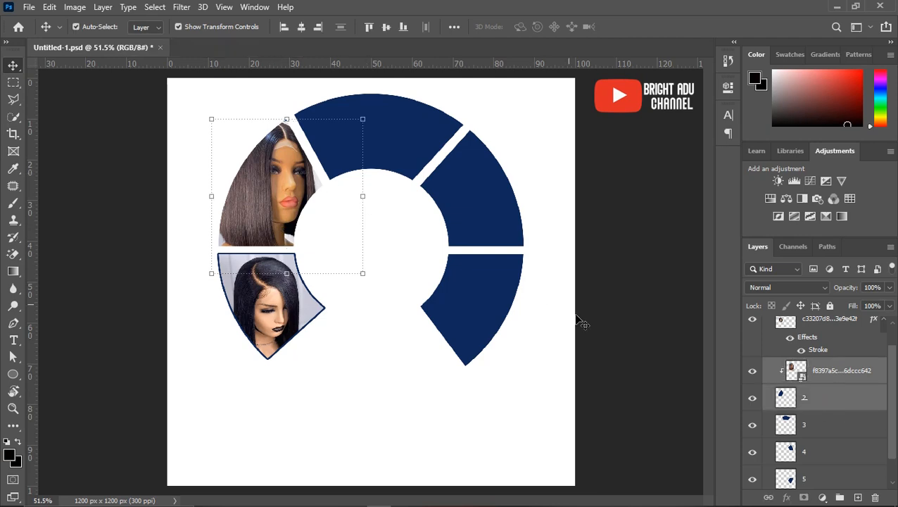
pyautogui.rightClick(851, 397)
pyautogui.click(696, 391)
pyautogui.click(391, 305)
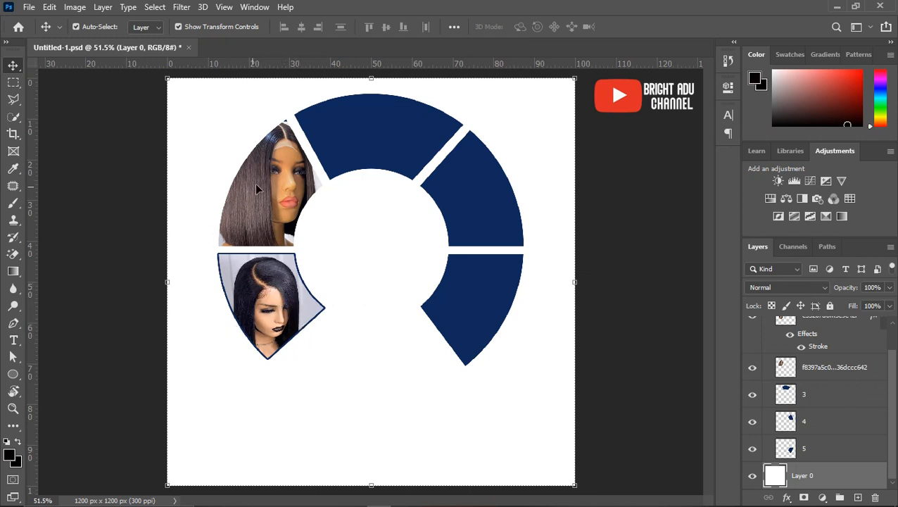
pyautogui.scroll(1, 857, 421)
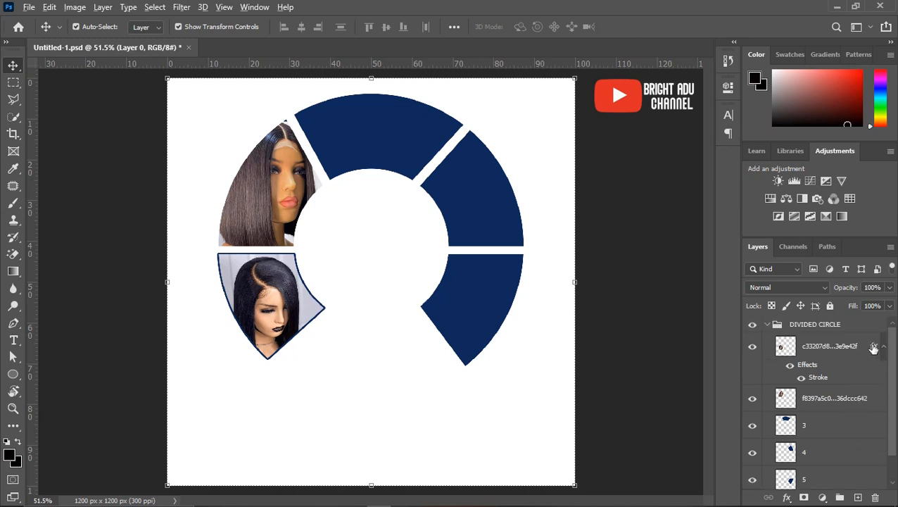
pyautogui.moveTo(873, 350); pyautogui.dragTo(866, 408)
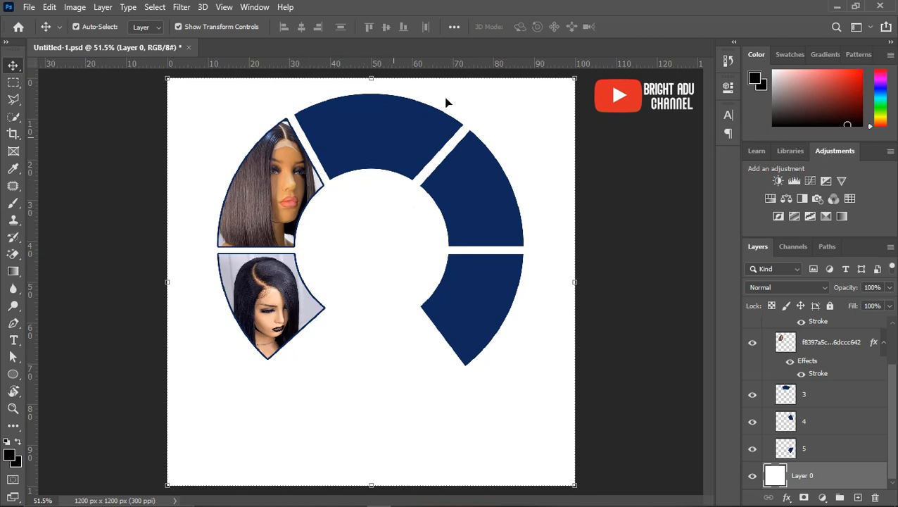
# Place the black bob photo of the bare-shouldered woman from the TUTORIALS folder above layer 3, scaled to about 20.23% over the top segment
pyautogui.click(855, 8)
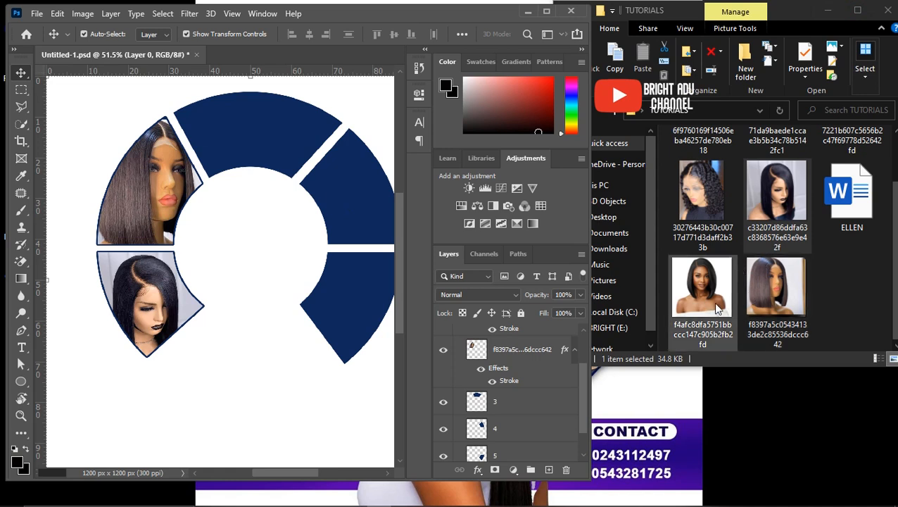
pyautogui.moveTo(714, 308); pyautogui.dragTo(324, 226)
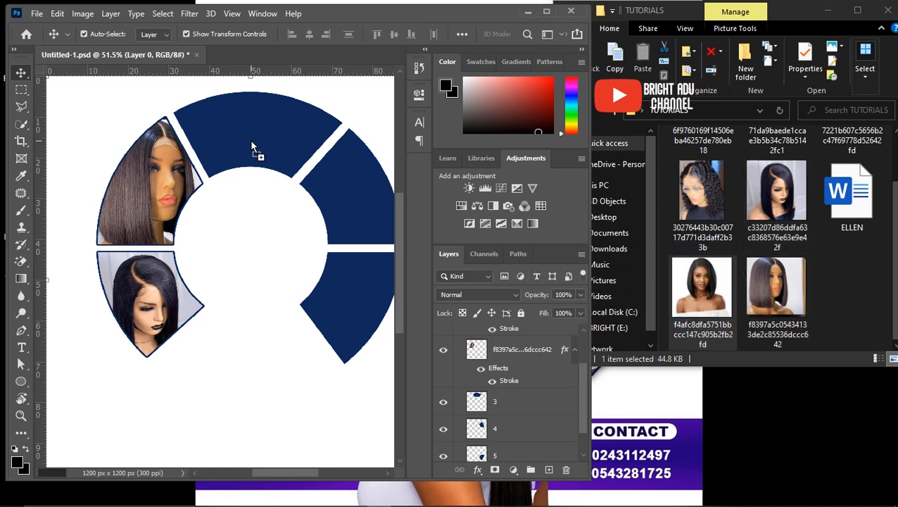
pyautogui.moveTo(251, 144); pyautogui.dragTo(253, 145)
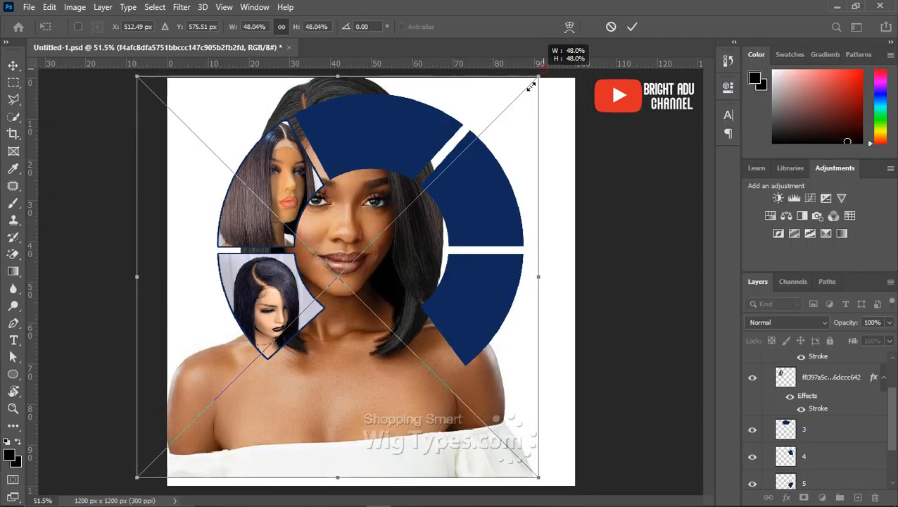
pyautogui.moveTo(531, 86); pyautogui.dragTo(299, 316)
pyautogui.moveTo(217, 441); pyautogui.dragTo(363, 208)
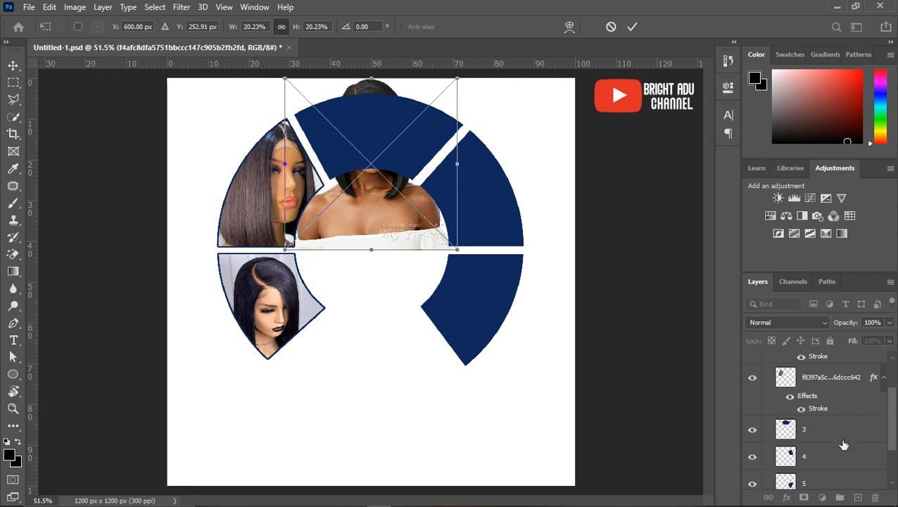
pyautogui.scroll(-3, 841, 445)
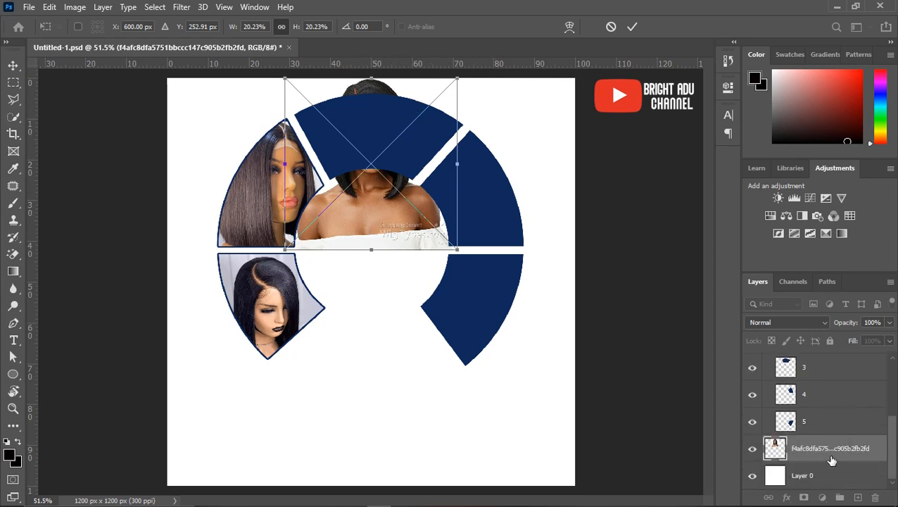
pyautogui.moveTo(831, 453)
pyautogui.mouseDown()
pyautogui.moveTo(832, 361)
pyautogui.moveTo(843, 465)
pyautogui.mouseUp()
pyautogui.moveTo(372, 165); pyautogui.dragTo(380, 165)
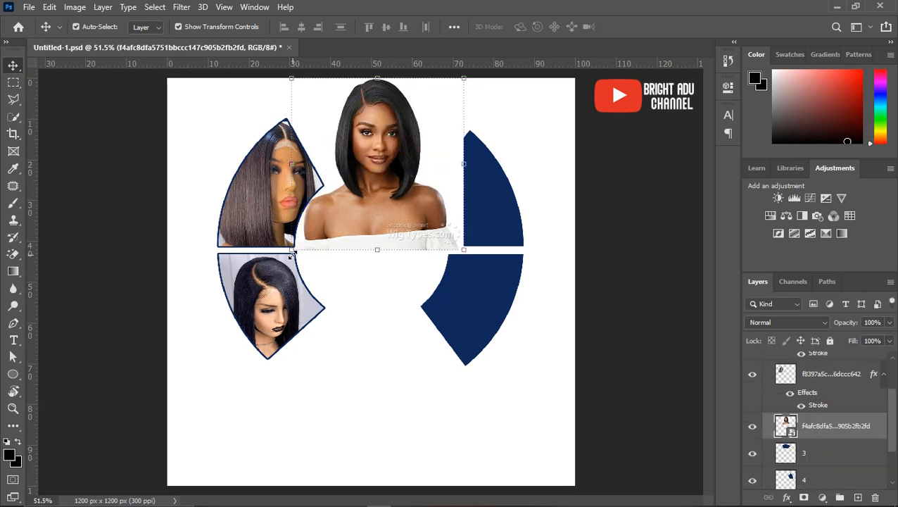
# Clip the black bob photo to layer 3 and resize it so the face and hair fill the top segment
pyautogui.moveTo(292, 251); pyautogui.dragTo(320, 221)
pyautogui.moveTo(371, 161); pyautogui.dragTo(358, 166)
pyautogui.hotkey('ctrl', 'alt', 'g')
pyautogui.moveTo(306, 226); pyautogui.dragTo(294, 239)
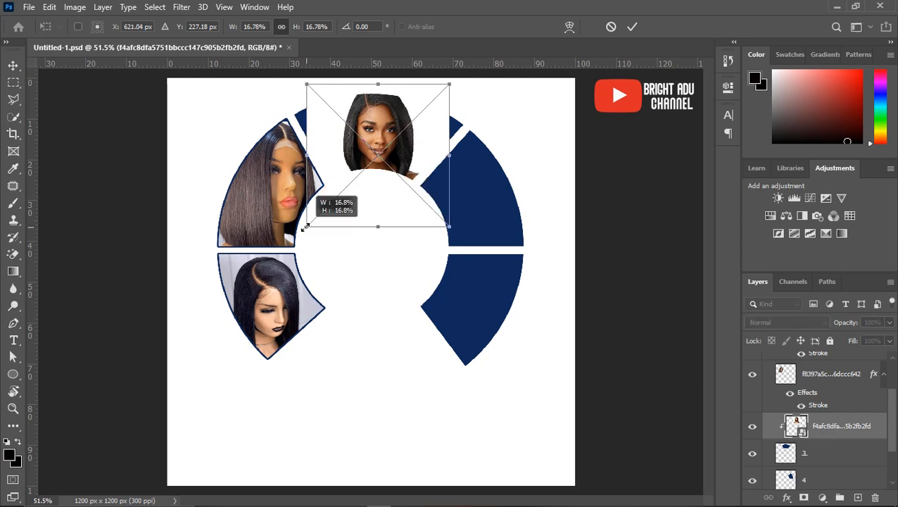
pyautogui.press('Return')
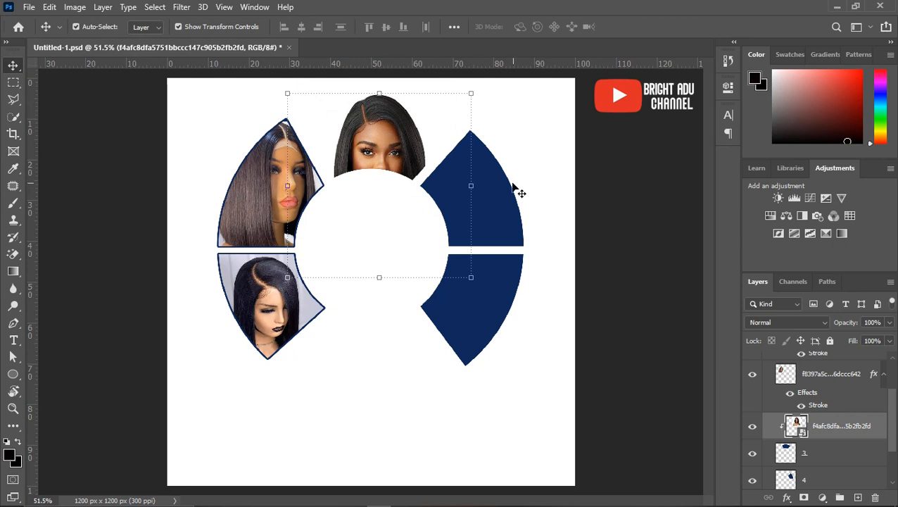
pyautogui.click(612, 196)
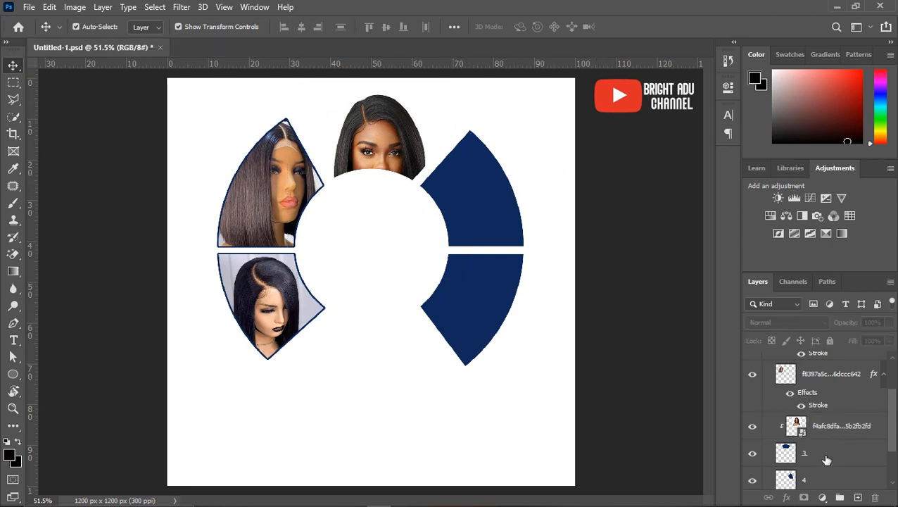
# Unlink layer 3 from the remaining ring segment layers, with its clipped photo selected alongside it
pyautogui.click(822, 427)
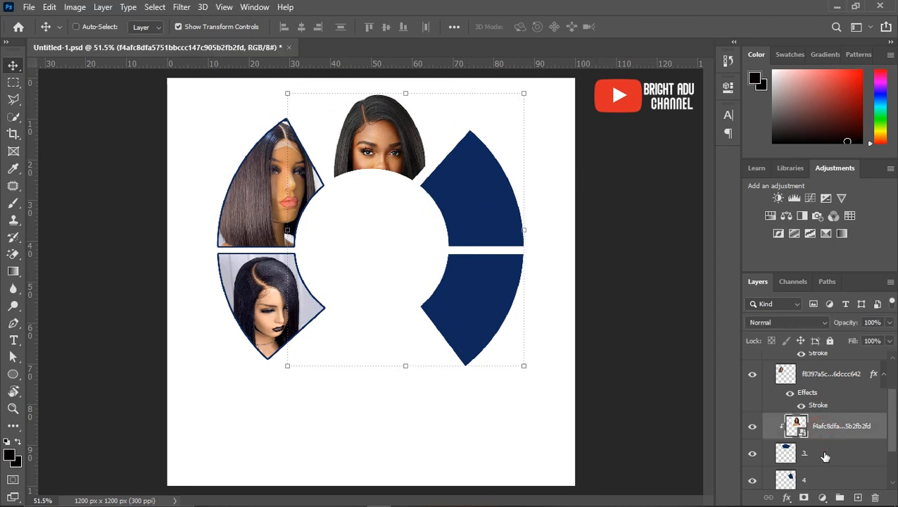
pyautogui.keyDown('ctrl'); pyautogui.click(824, 456); pyautogui.keyUp('ctrl')
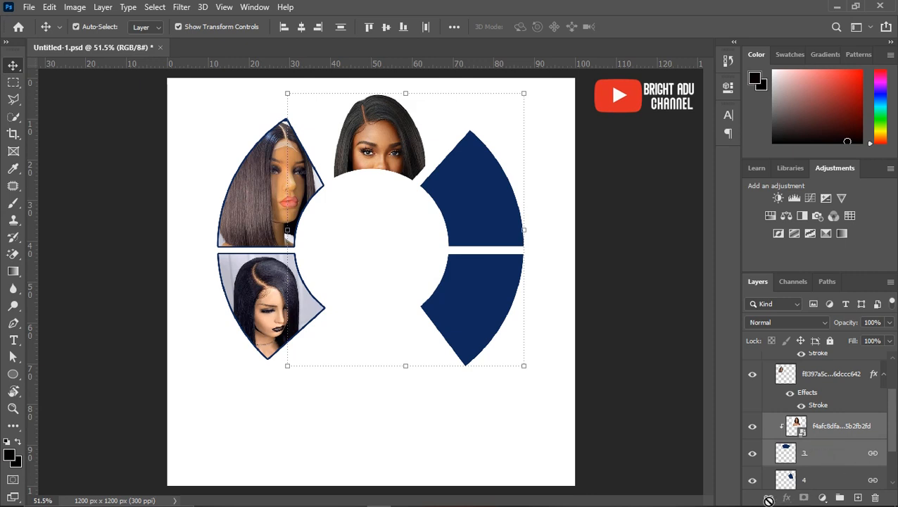
pyautogui.click(768, 496)
# Merge the black bob photo with layer 3 and copy the upper-left segment's stroke effect onto the merged layer
pyautogui.rightClick(809, 454)
pyautogui.click(700, 413)
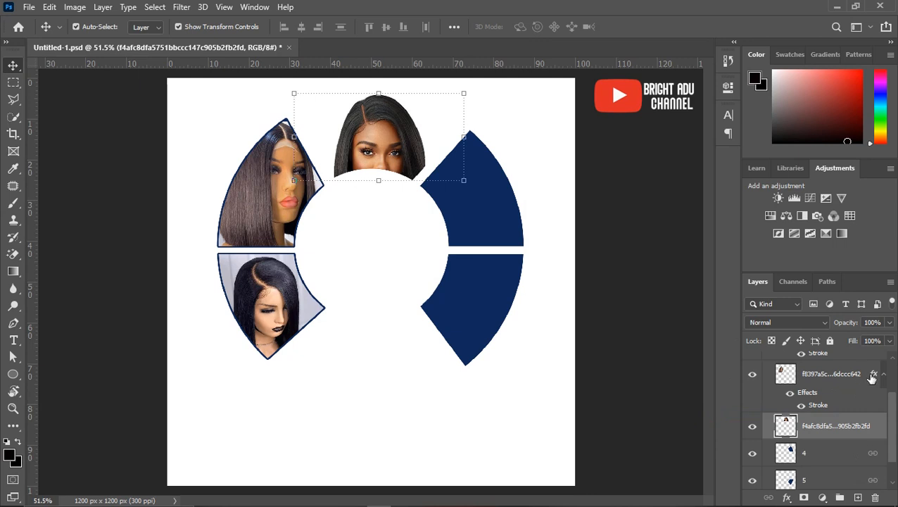
pyautogui.moveTo(872, 378); pyautogui.dragTo(870, 430)
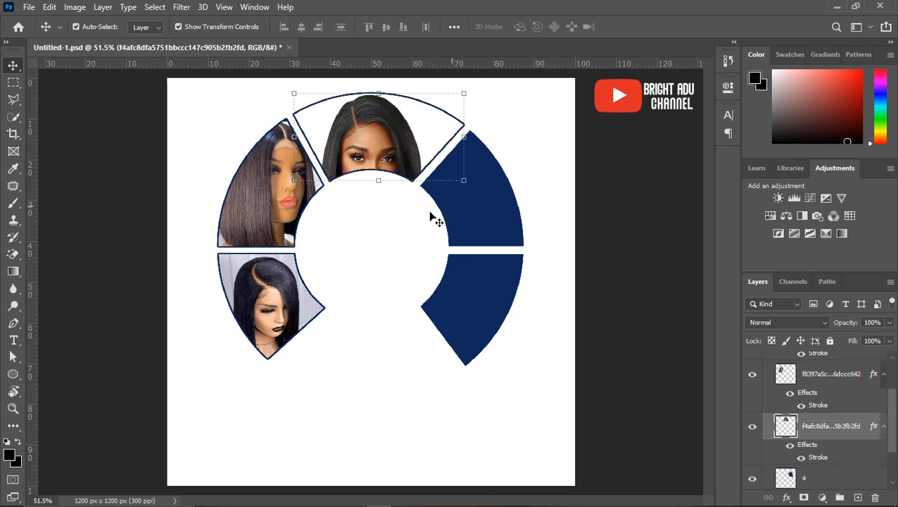
# Place the long wavy wig photo from the TUTORIALS folder above layer 4, scaled to about 10.41% over the upper-right segment
pyautogui.click(490, 220)
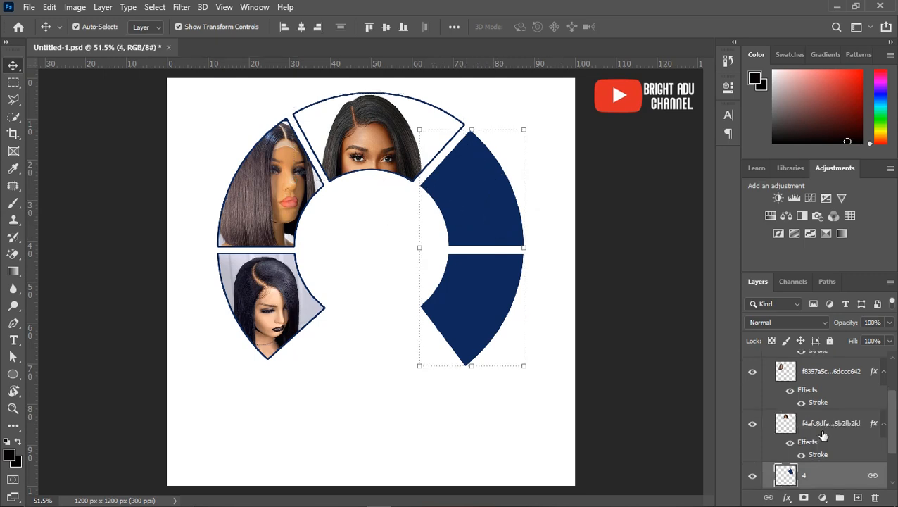
pyautogui.click(855, 6)
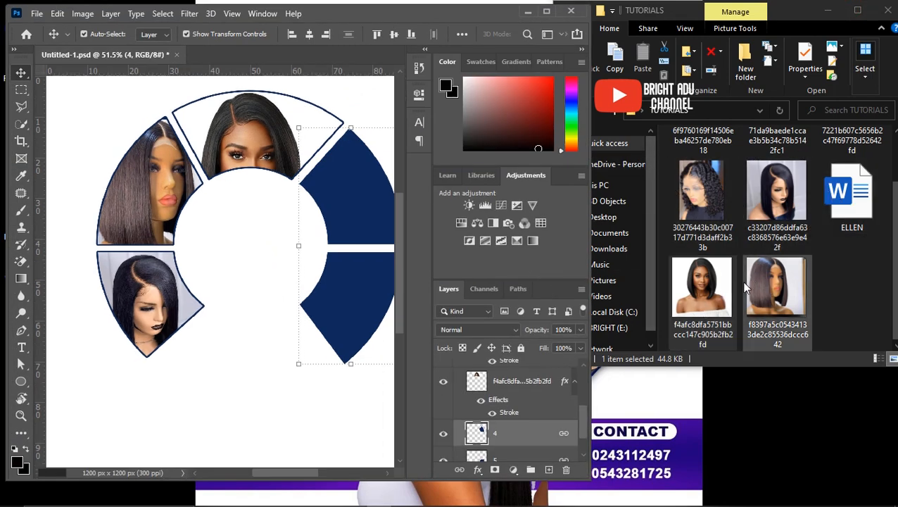
pyautogui.scroll(1, 774, 296)
pyautogui.click(865, 183)
pyautogui.moveTo(866, 183); pyautogui.dragTo(280, 267)
pyautogui.press('Return')
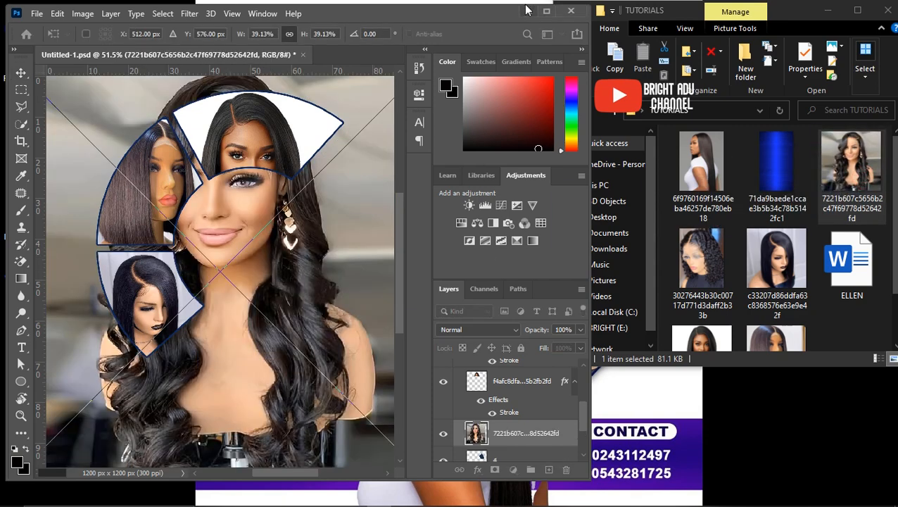
pyautogui.click(546, 12)
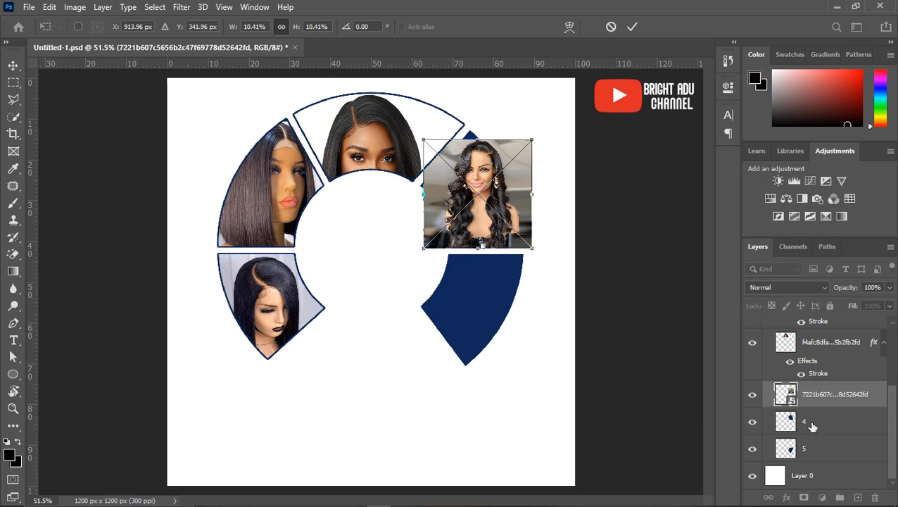
pyautogui.press('Return')
# Clip the long wavy wig photo to layer 4 and enlarge it to cover the upper-right segment
pyautogui.hotkey('ctrl', 'alt', 'g')
pyautogui.moveTo(420, 140); pyautogui.dragTo(411, 130)
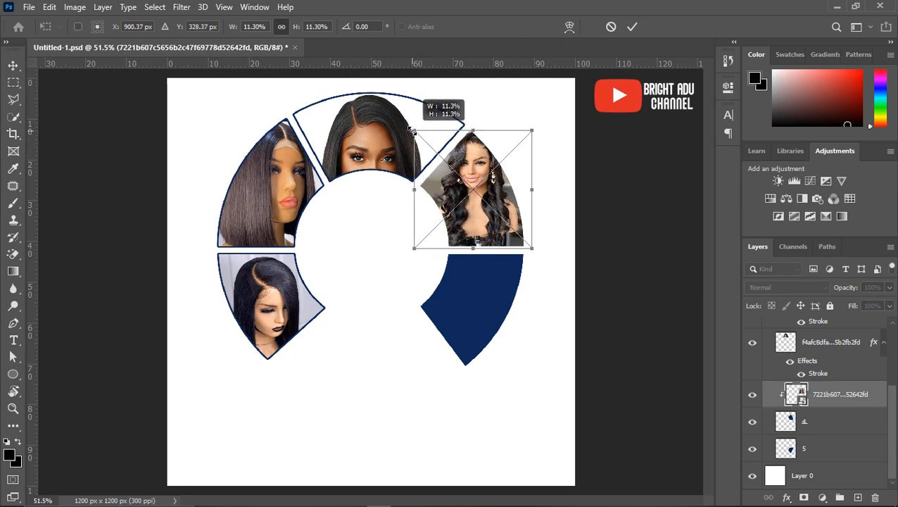
pyautogui.press('Return')
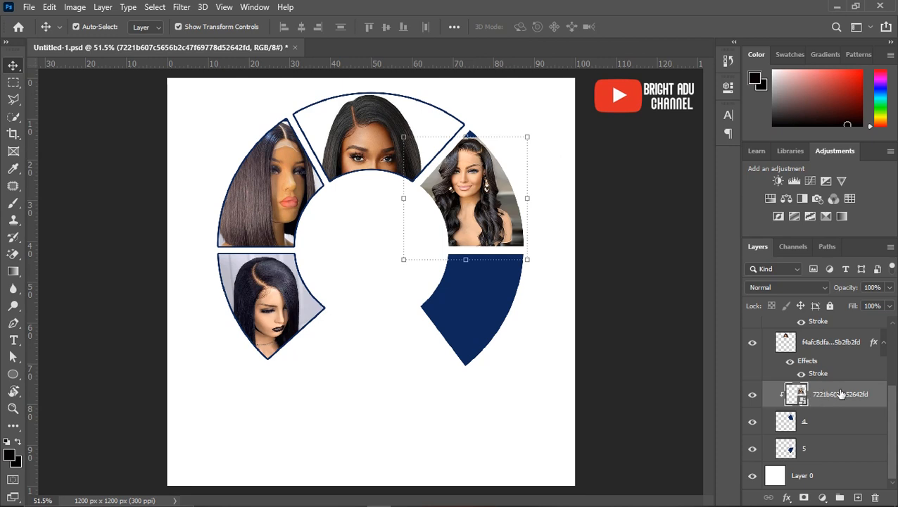
# Merge the long wavy wig photo with layer 4 and copy the top segment's stroke effect onto the merged layer
pyautogui.keyDown('shift'); pyautogui.click(851, 422); pyautogui.keyUp('shift')
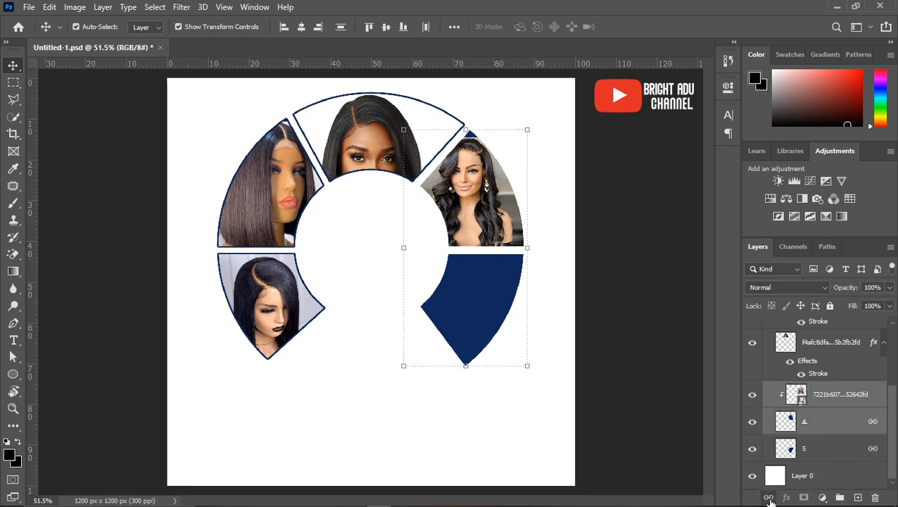
pyautogui.hotkey('ctrl', 'e')
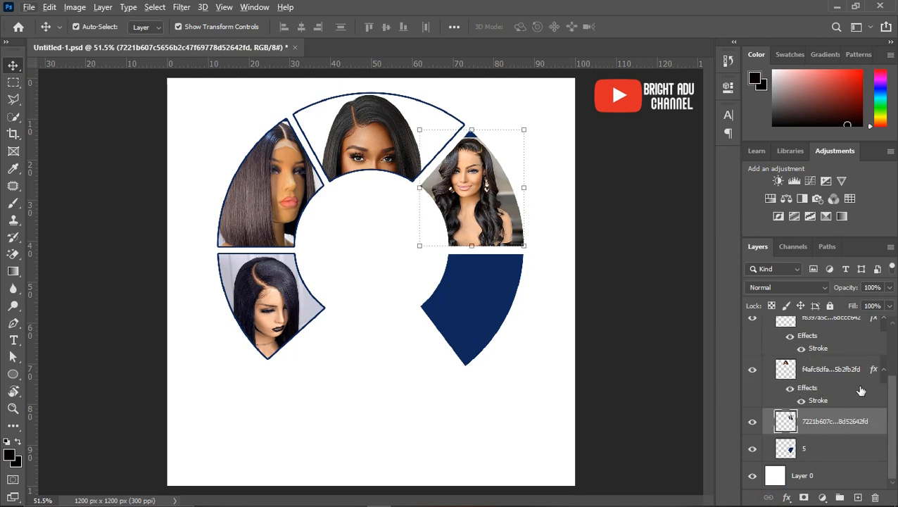
pyautogui.moveTo(872, 372); pyautogui.dragTo(844, 421)
pyautogui.click(547, 291)
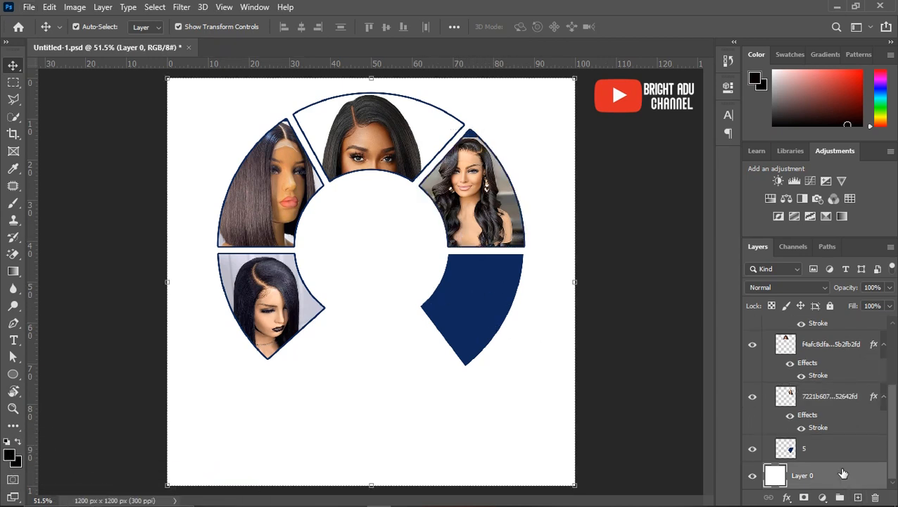
# Place the curly wig photo from the TUTORIALS folder above layer 5, scaled to about 9.85% over the lower-right segment
pyautogui.click(827, 448)
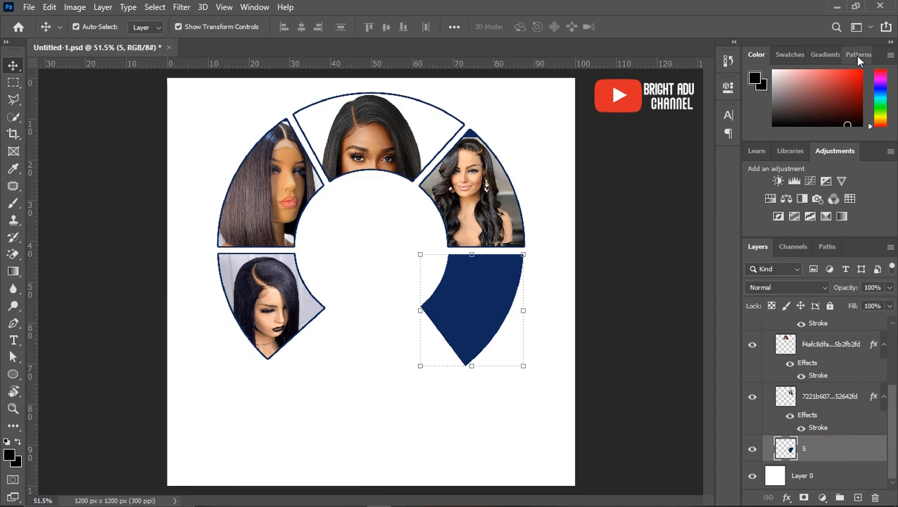
pyautogui.click(855, 6)
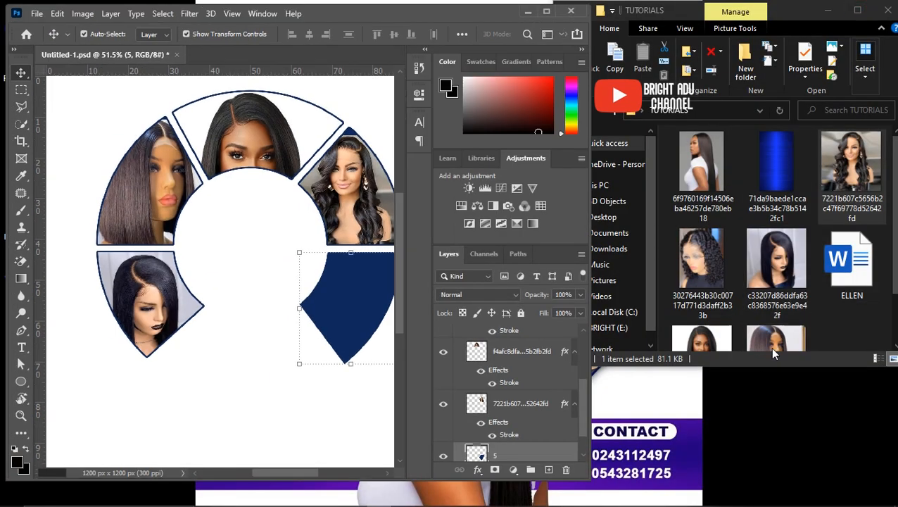
pyautogui.moveTo(712, 281); pyautogui.dragTo(326, 386)
pyautogui.moveTo(405, 354); pyautogui.dragTo(479, 369)
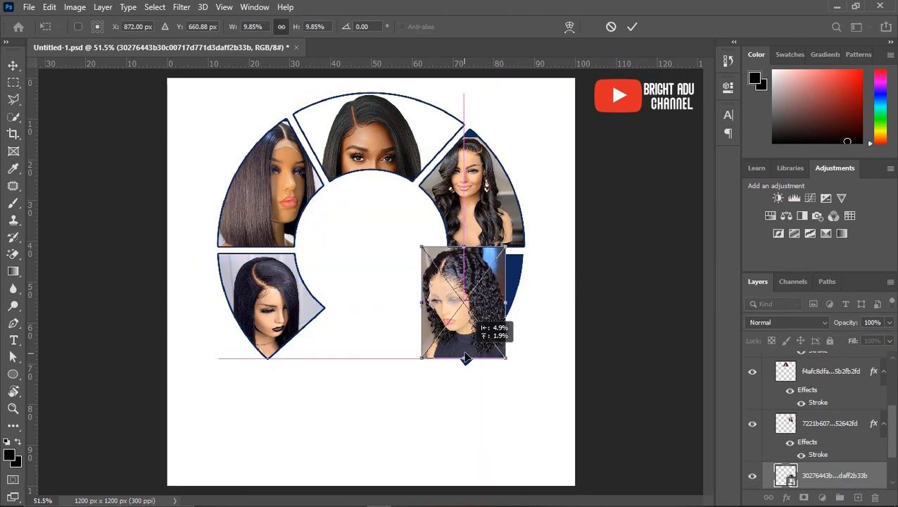
pyautogui.moveTo(466, 358); pyautogui.dragTo(474, 367)
pyautogui.press('Return')
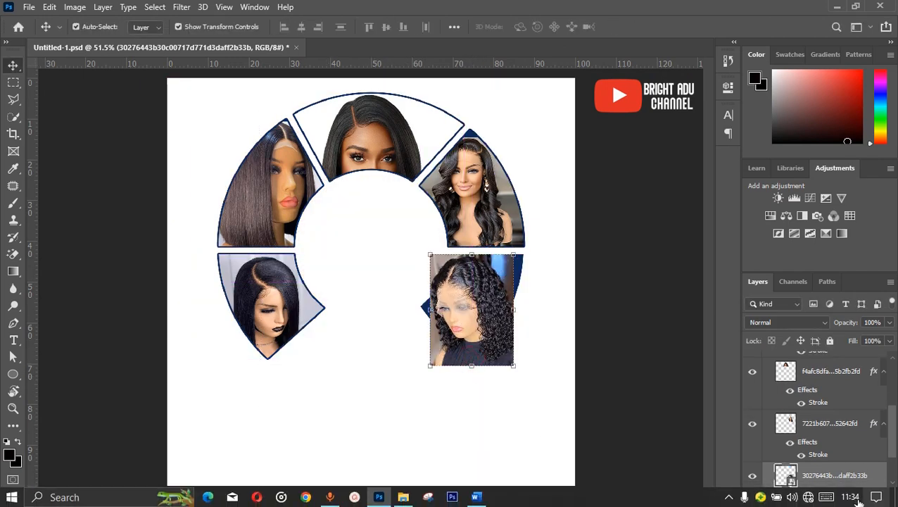
# Clip the curly wig photo to layer 5 and enlarge it to fill the lower-right segment
pyautogui.scroll(-1, 809, 443)
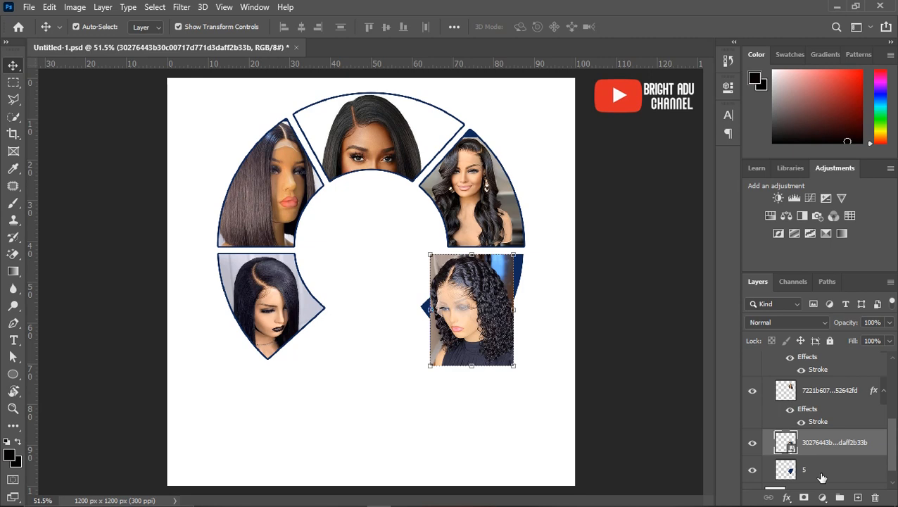
pyautogui.hotkey('ctrl', 'alt', 'g')
pyautogui.moveTo(430, 366); pyautogui.dragTo(416, 380)
pyautogui.press('Return')
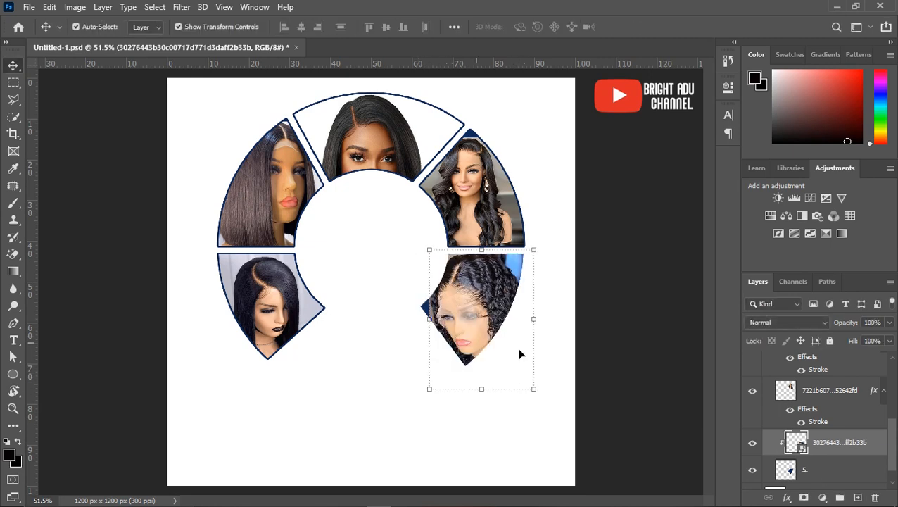
pyautogui.click(467, 334)
# Merge the curly wig photo with layer 5 and copy the upper-right segment's stroke effect onto the merged layer
pyautogui.press('ctrl')
pyautogui.keyDown('ctrl'); pyautogui.click(836, 478); pyautogui.keyUp('ctrl')
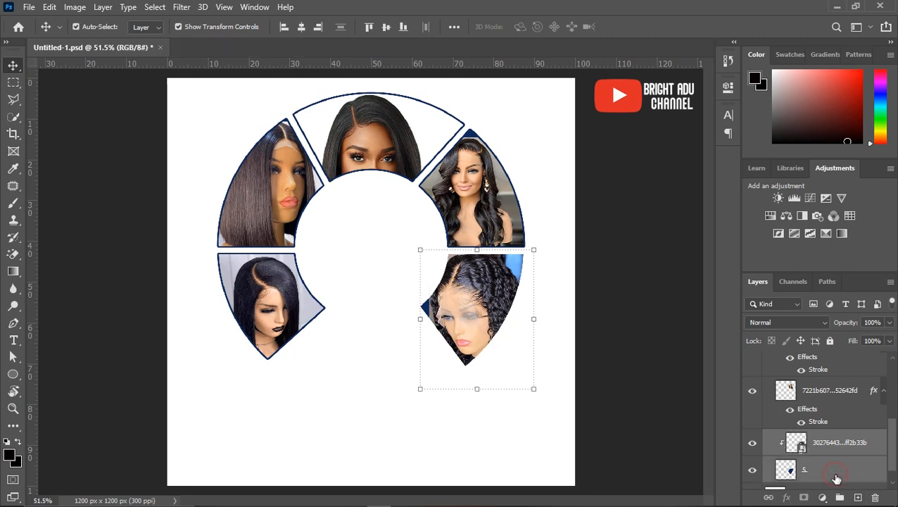
pyautogui.hotkey('ctrl', 'e')
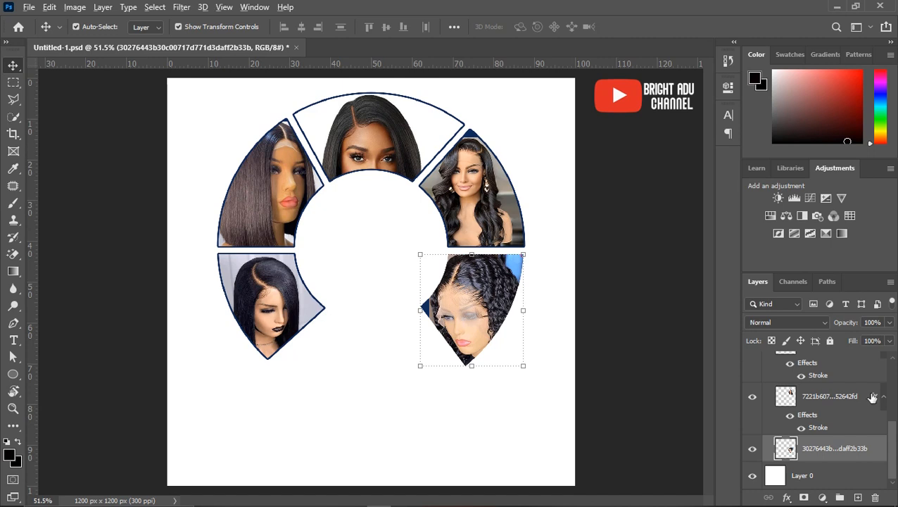
pyautogui.moveTo(875, 398); pyautogui.dragTo(867, 456)
pyautogui.click(616, 377)
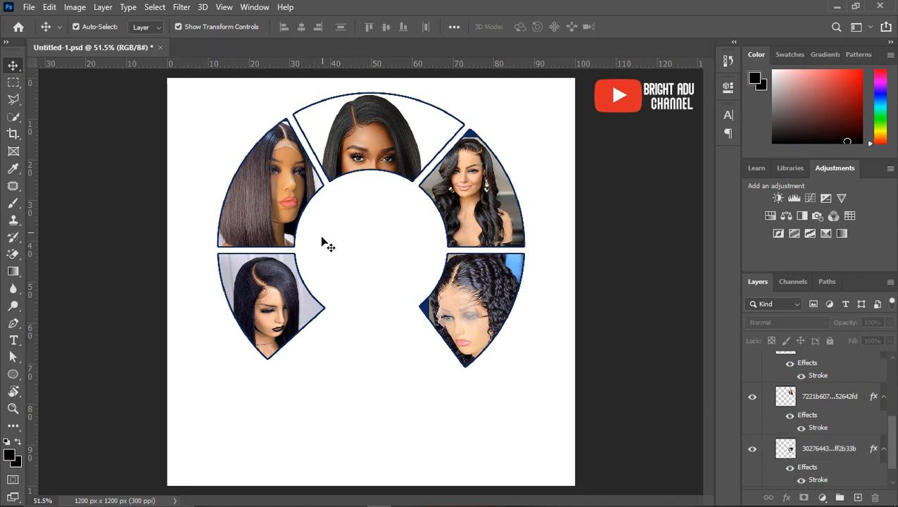
# Collapse the DIVIDED CIRCLE group and fully lock it together with Layer 0
pyautogui.scroll(1, 850, 456)
pyautogui.scroll(2, 849, 455)
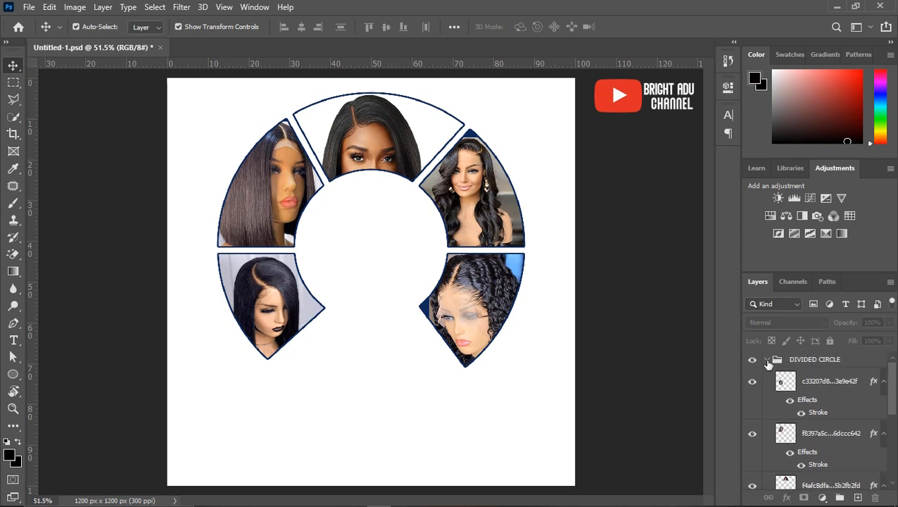
pyautogui.click(768, 360)
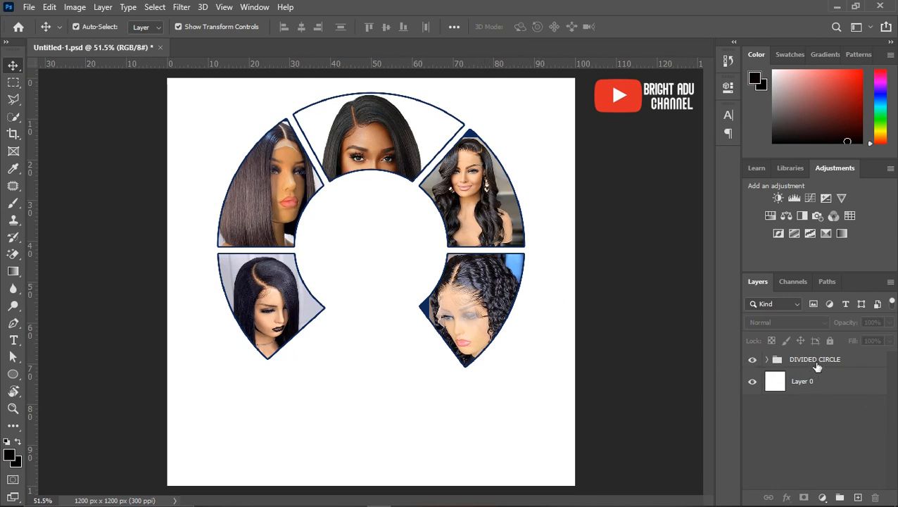
pyautogui.click(816, 364)
pyautogui.keyDown('shift'); pyautogui.click(809, 380); pyautogui.keyUp('shift')
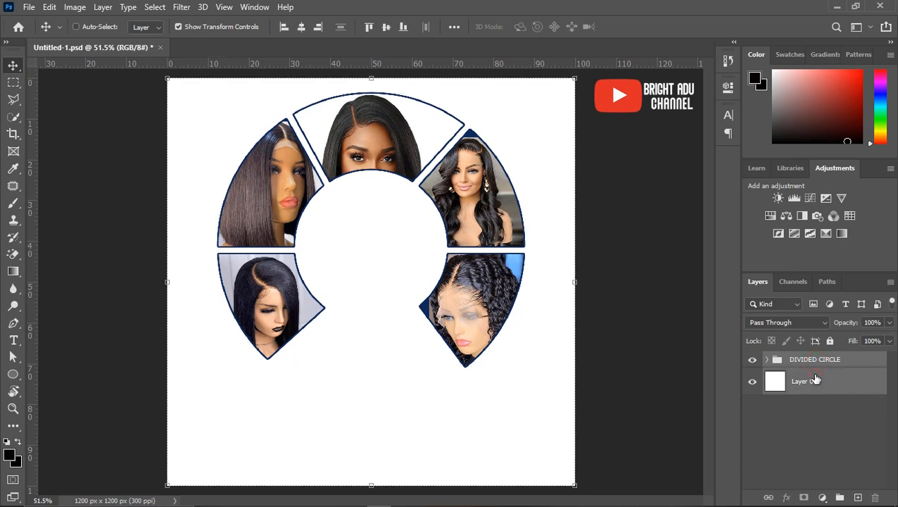
pyautogui.click(830, 341)
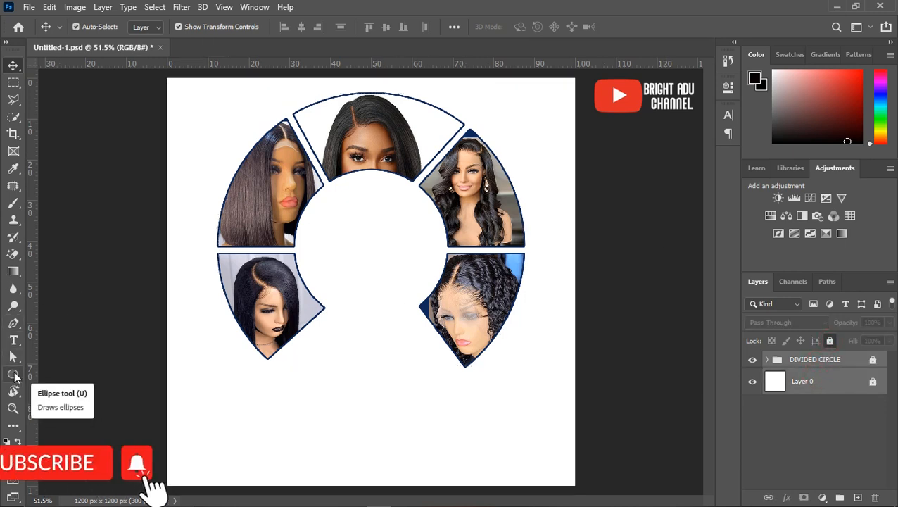
# Draw a circle about 381 px in diameter with the Ellipse tool and centre it in the opening of the divided ring
pyautogui.click(14, 375)
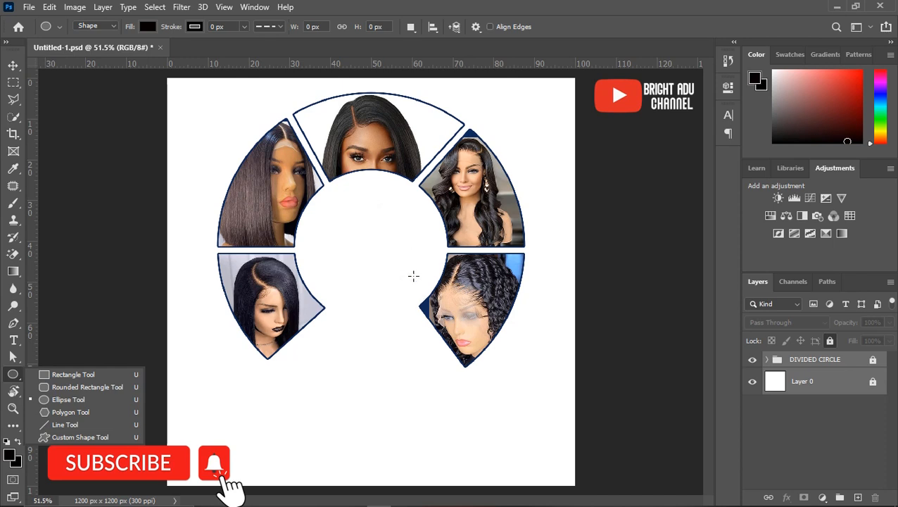
pyautogui.click(330, 192)
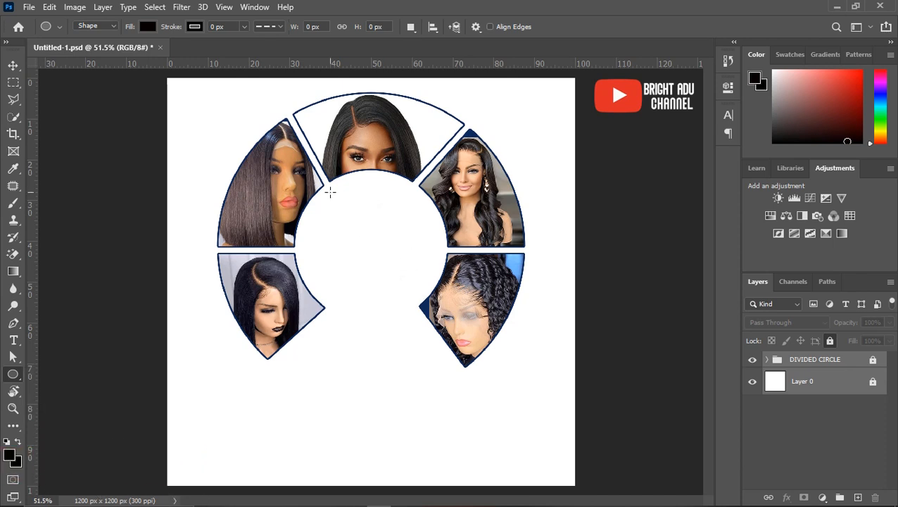
pyautogui.moveTo(330, 192); pyautogui.dragTo(459, 321)
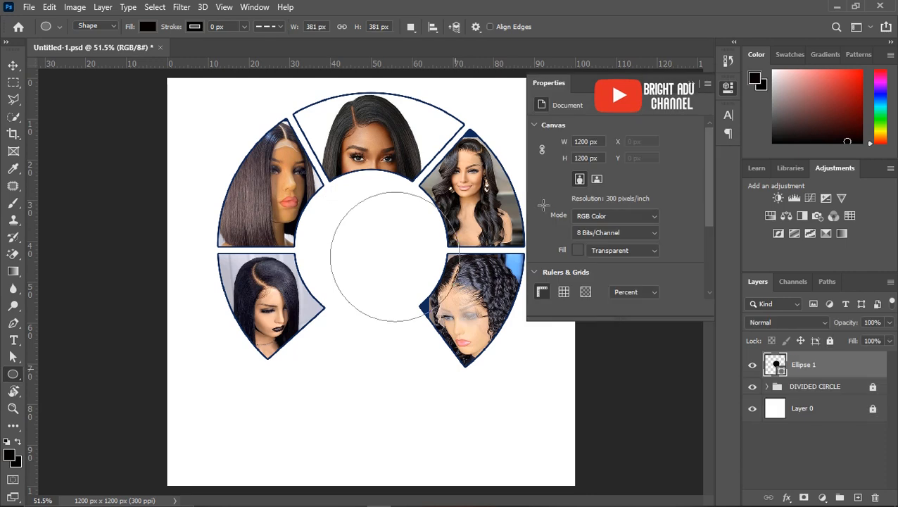
pyautogui.click(694, 89)
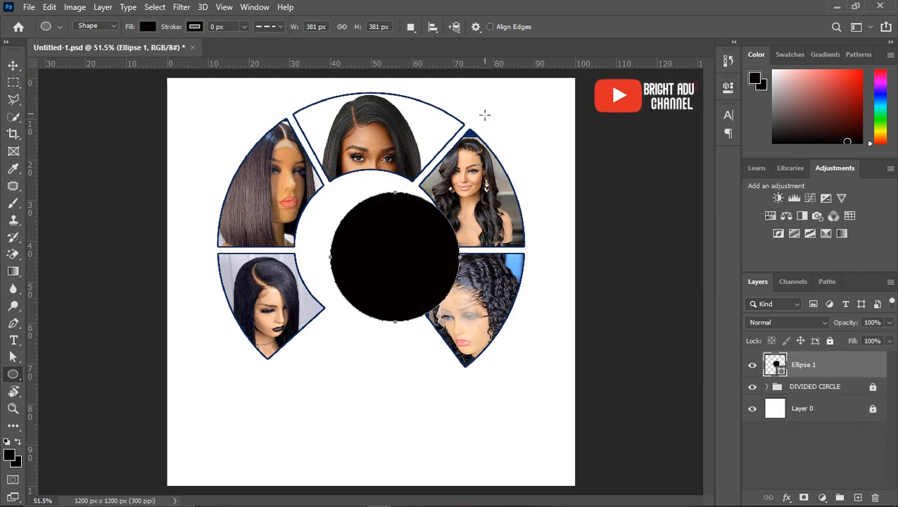
pyautogui.click(14, 66)
pyautogui.moveTo(380, 294); pyautogui.dragTo(353, 282)
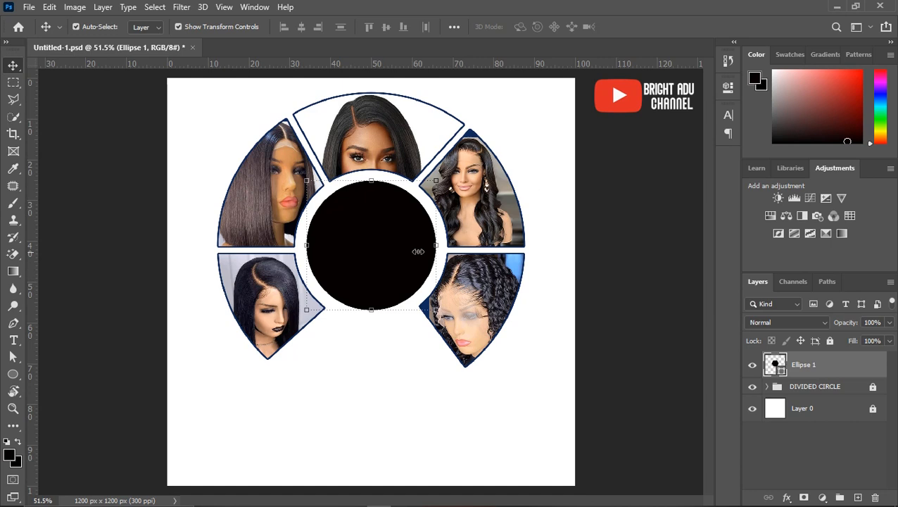
pyautogui.click(376, 256)
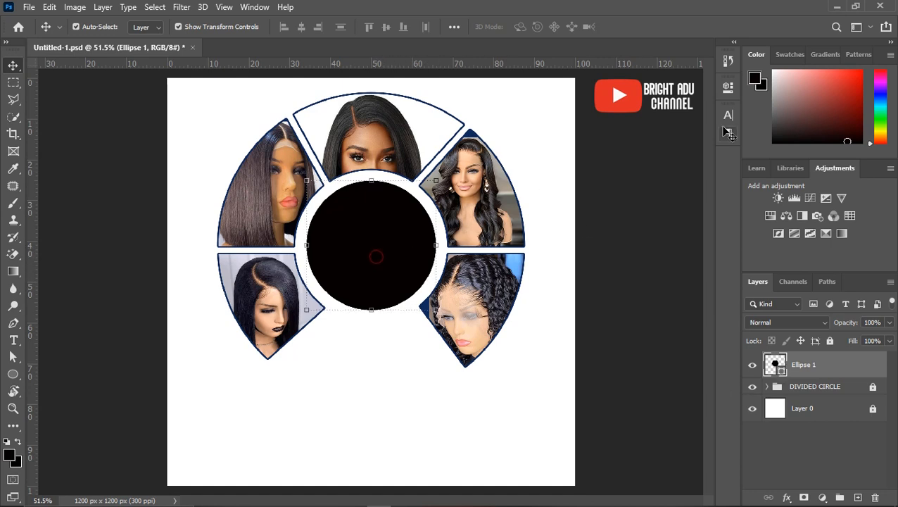
# Change the centre circle's fill colour to white
pyautogui.click(725, 92)
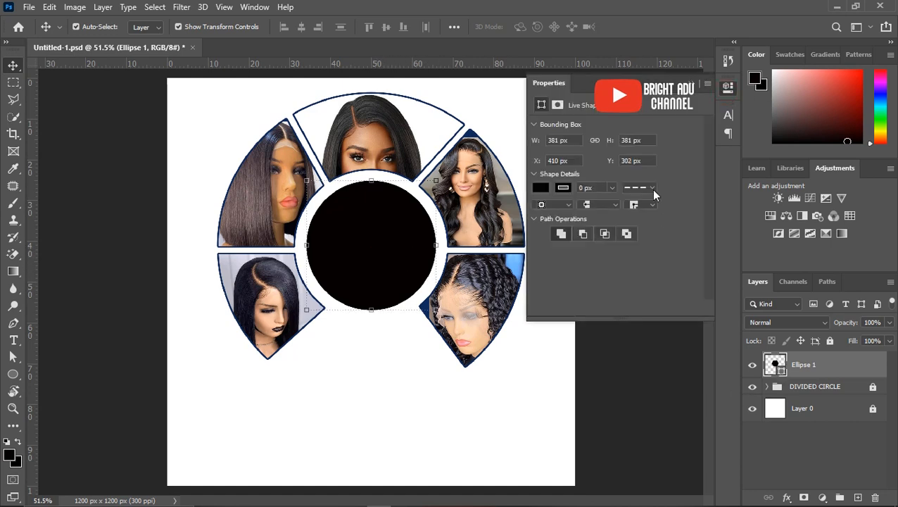
pyautogui.click(540, 186)
pyautogui.click(542, 257)
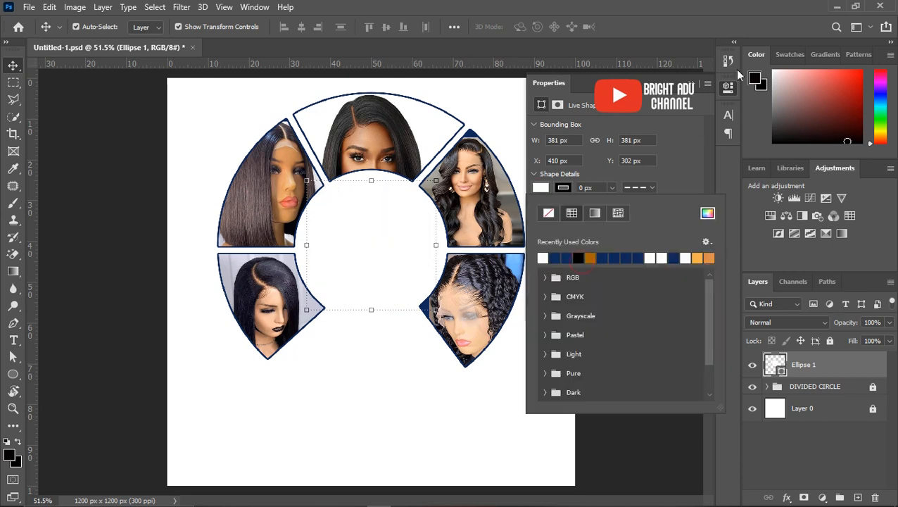
pyautogui.click(693, 86)
pyautogui.click(694, 83)
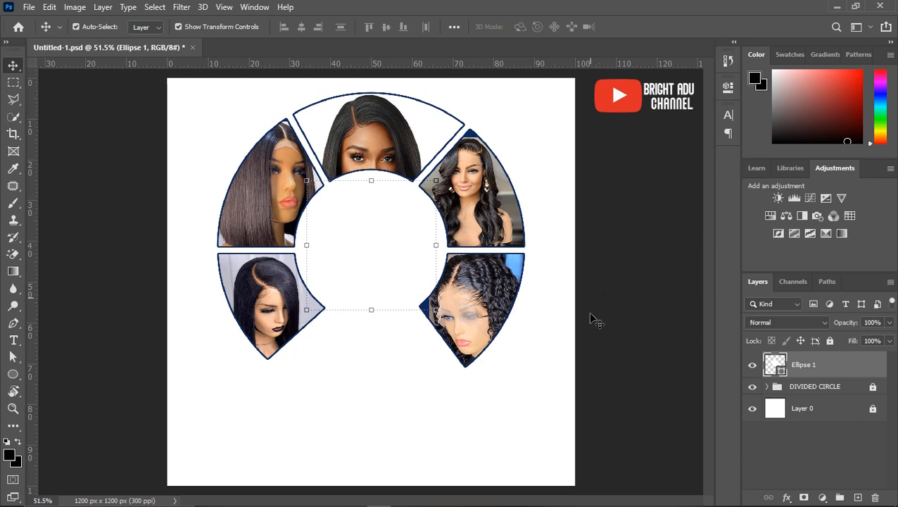
# Add a black drop shadow to the white circle with 100% opacity, 0 px distance, 0% spread and 29 px size
pyautogui.click(787, 498)
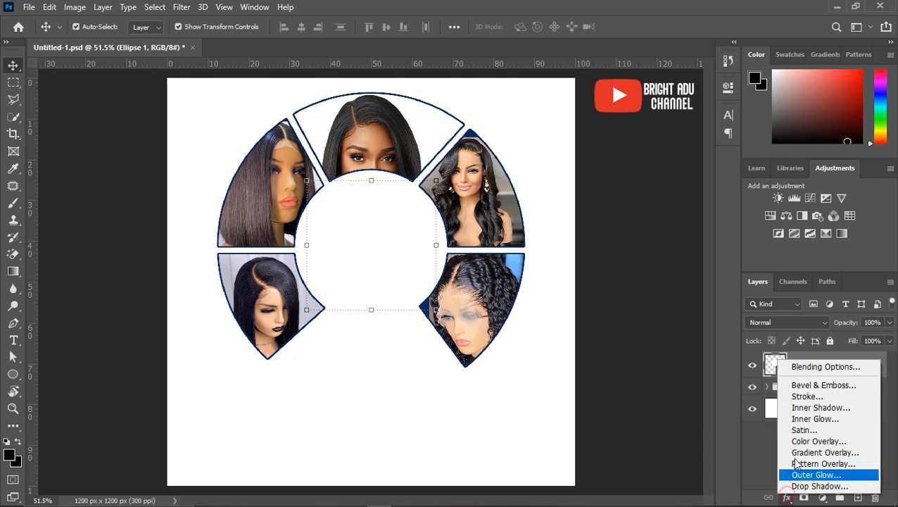
pyautogui.click(799, 486)
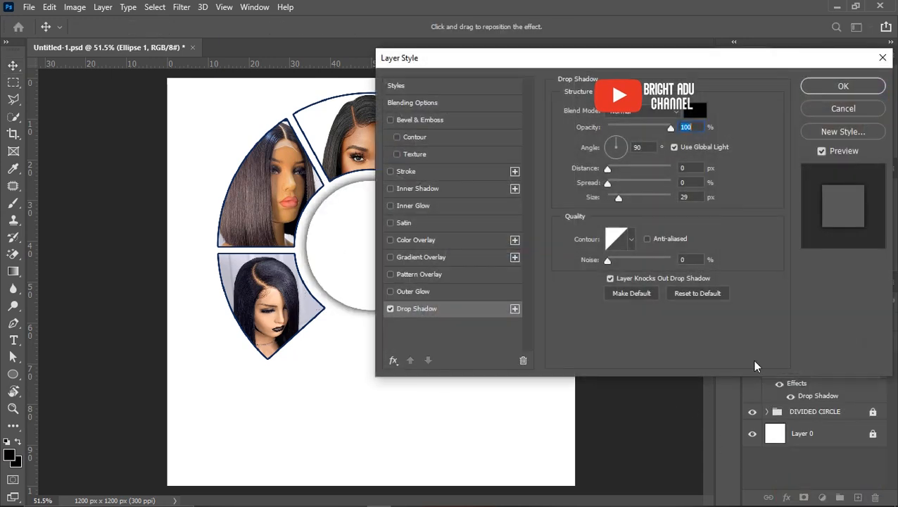
pyautogui.moveTo(572, 64); pyautogui.dragTo(708, 66)
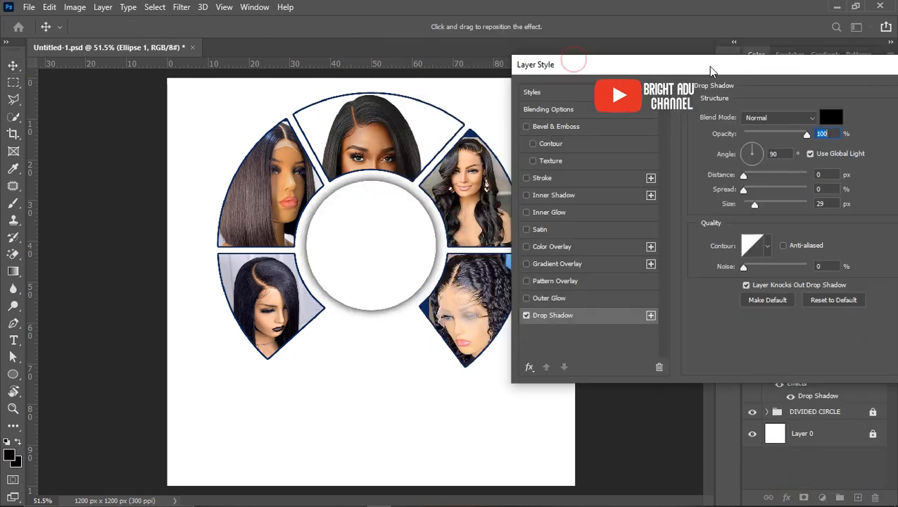
pyautogui.moveTo(765, 64); pyautogui.dragTo(627, 64)
pyautogui.click(819, 95)
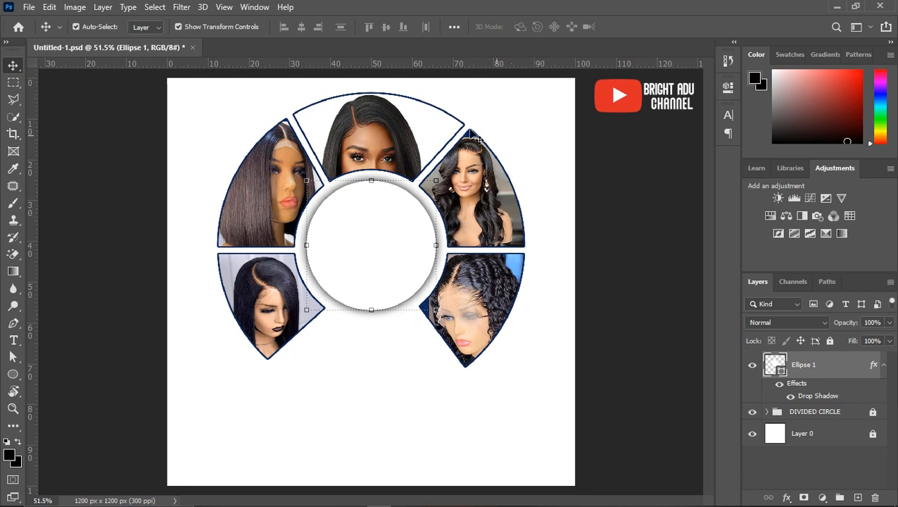
pyautogui.click(616, 272)
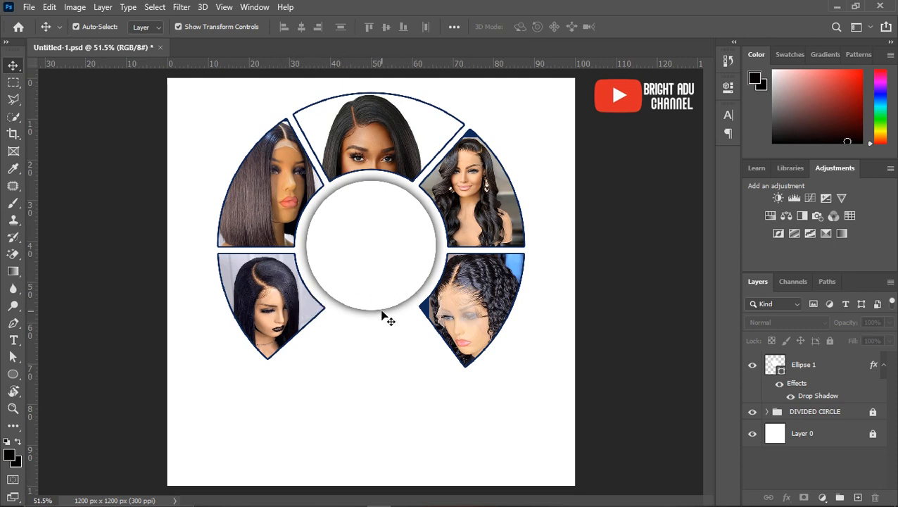
# Fully lock the Ellipse 1 layer and unlock the DIVIDED CIRCLE group
pyautogui.click(821, 372)
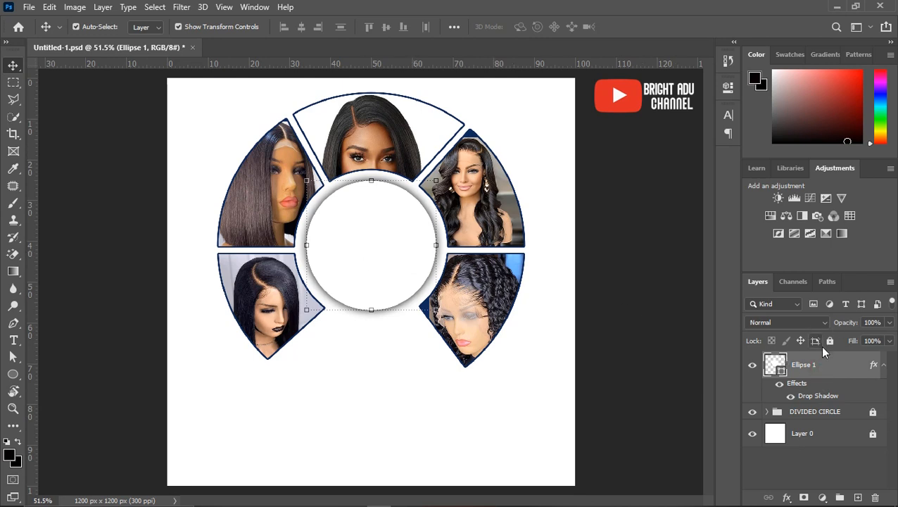
pyautogui.click(829, 342)
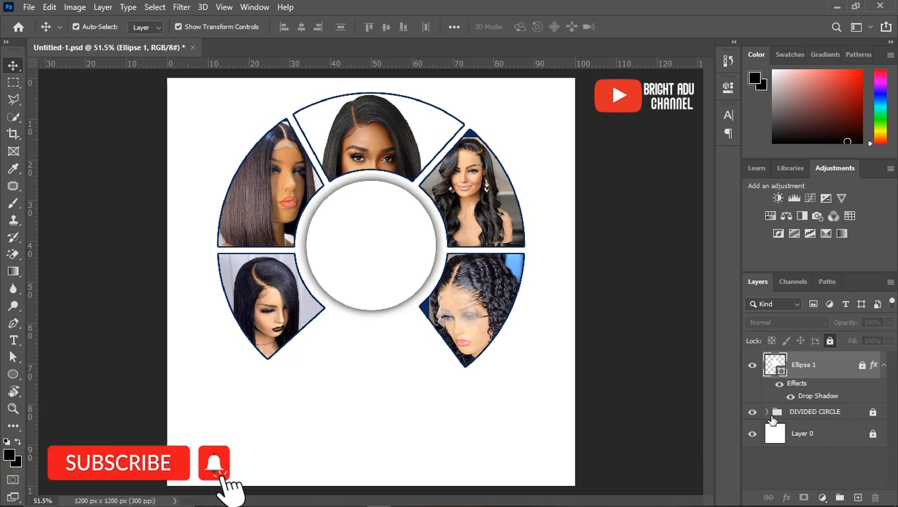
pyautogui.click(808, 416)
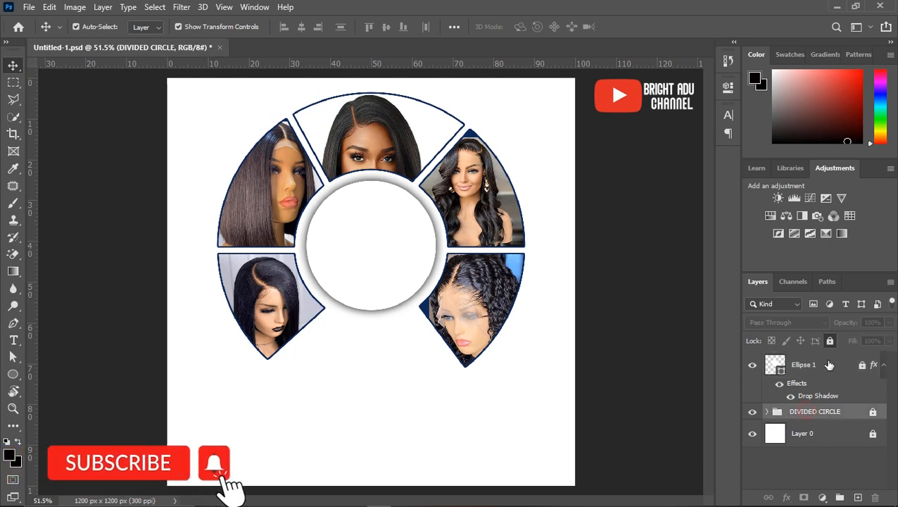
pyautogui.click(829, 342)
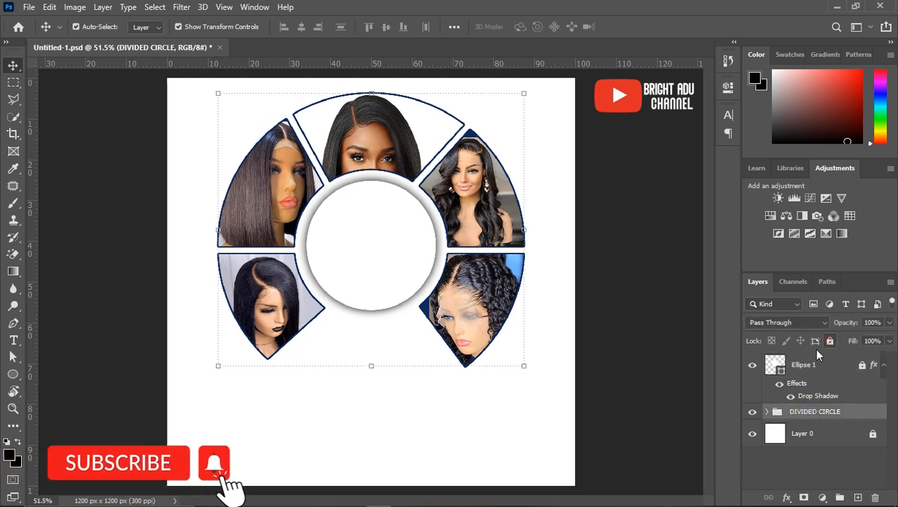
# Add a drop shadow to the lower-right segment in the DIVIDED CIRCLE group with 60% opacity, 19 px distance, 4% spread and 13 px size
pyautogui.click(768, 413)
pyautogui.scroll(-2, 819, 439)
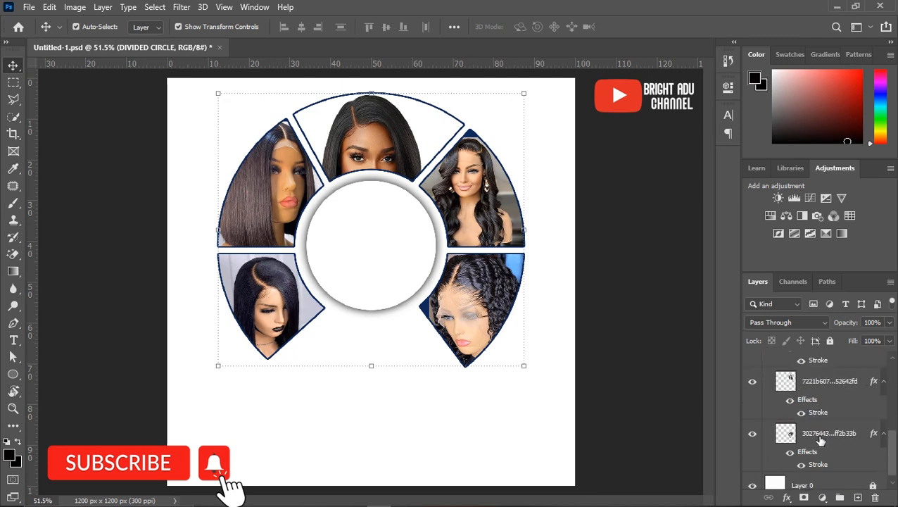
pyautogui.scroll(3, 820, 440)
pyautogui.scroll(-3, 818, 436)
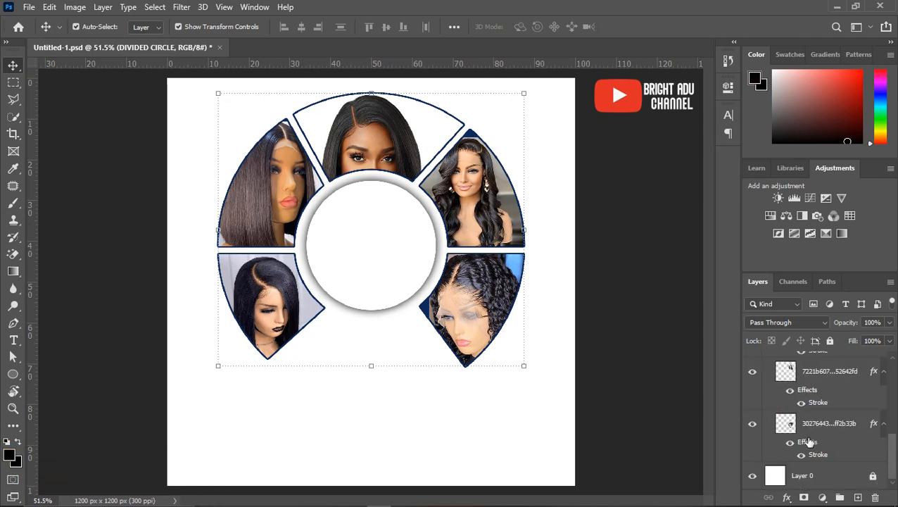
pyautogui.click(814, 425)
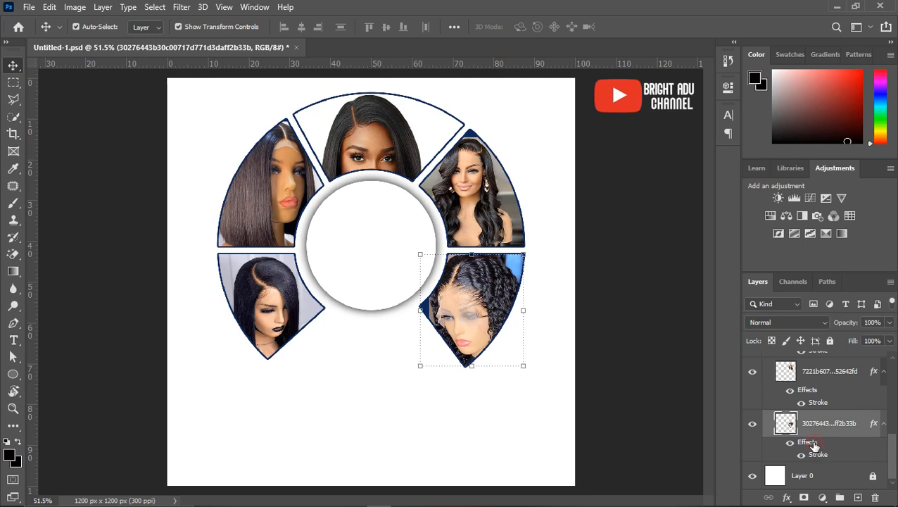
pyautogui.doubleClick(810, 443)
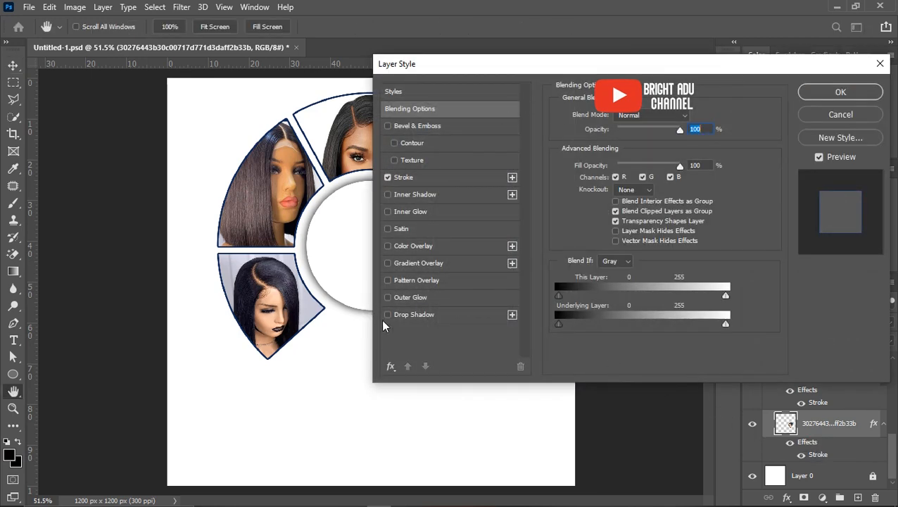
pyautogui.click(387, 315)
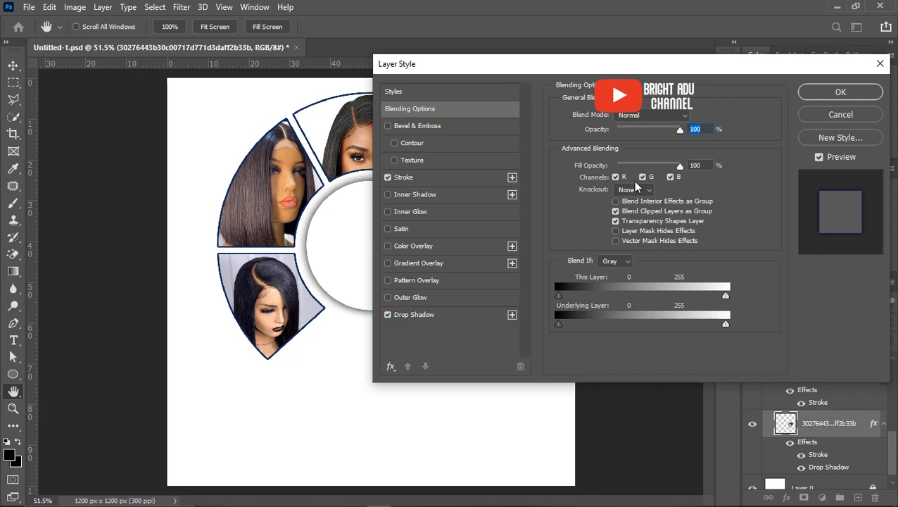
pyautogui.click(420, 315)
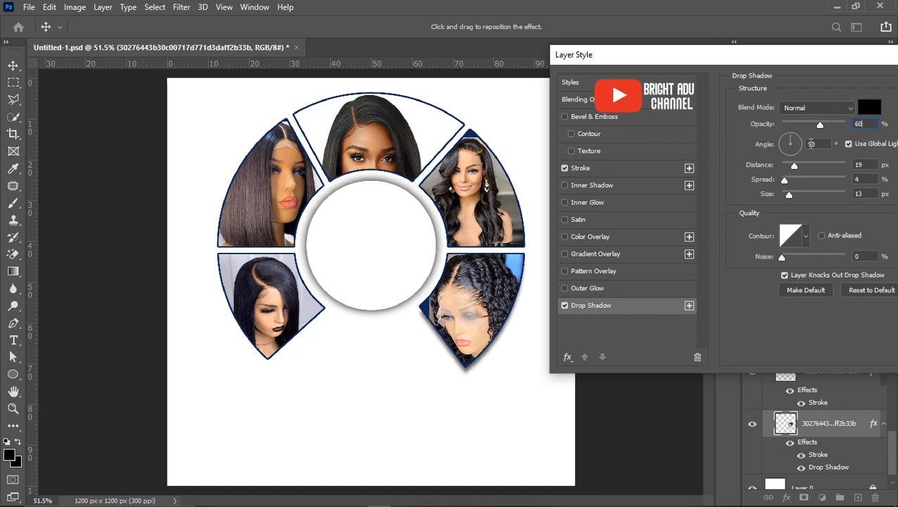
pyautogui.moveTo(828, 59); pyautogui.dragTo(599, 59)
pyautogui.click(774, 83)
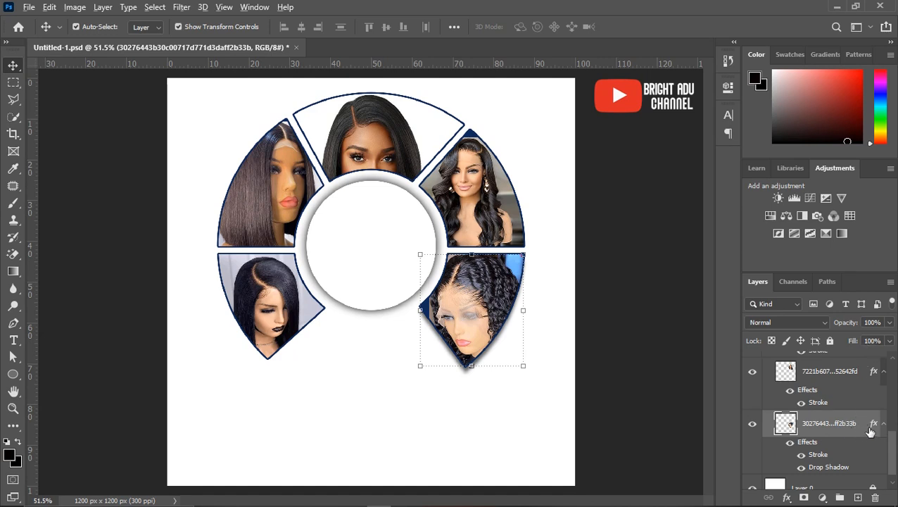
# Copy the lower-right segment's layer effects to the other four segments, and collapse and fully lock the DIVIDED CIRCLE group
pyautogui.moveTo(873, 424); pyautogui.dragTo(873, 379)
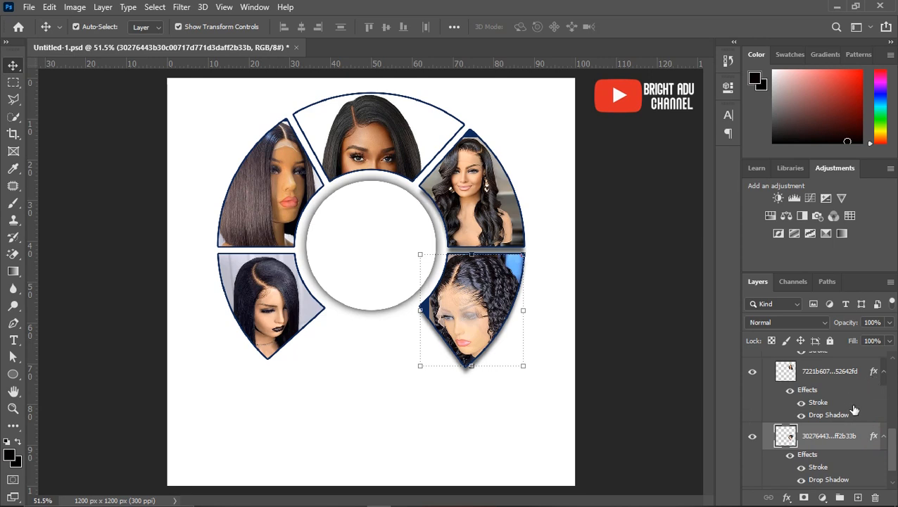
pyautogui.scroll(-1, 855, 411)
pyautogui.scroll(2, 855, 460)
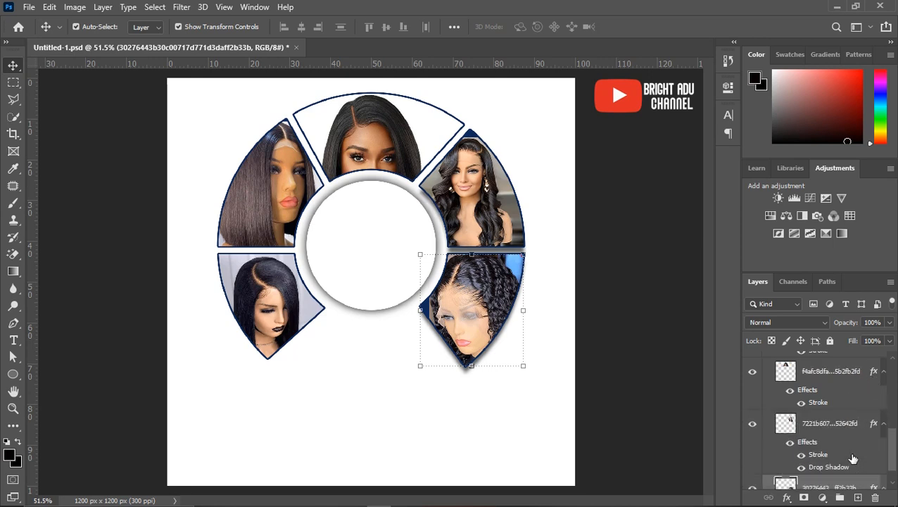
pyautogui.scroll(-3, 852, 458)
pyautogui.scroll(2, 852, 455)
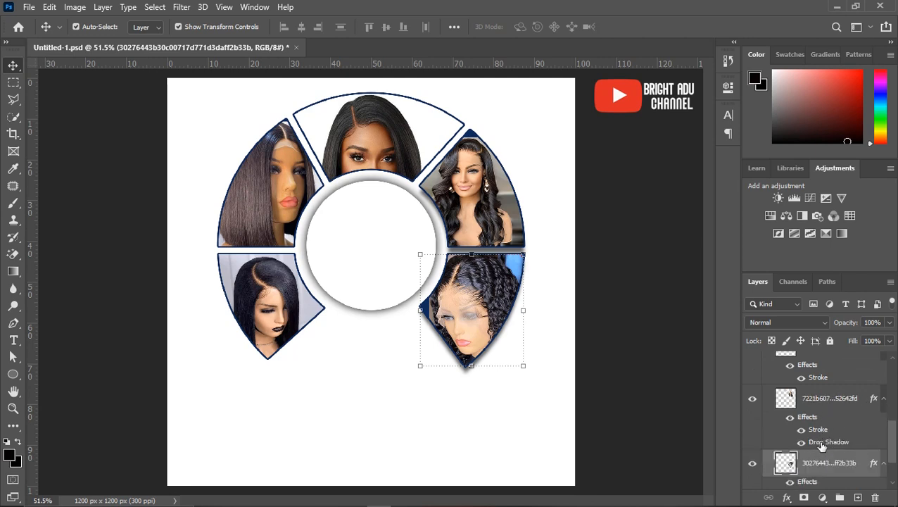
pyautogui.scroll(1, 812, 400)
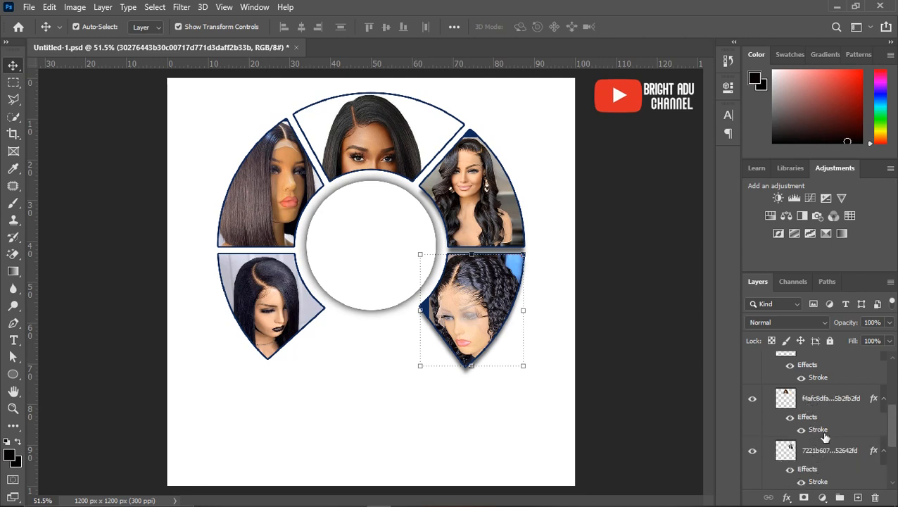
pyautogui.moveTo(873, 451); pyautogui.dragTo(873, 406)
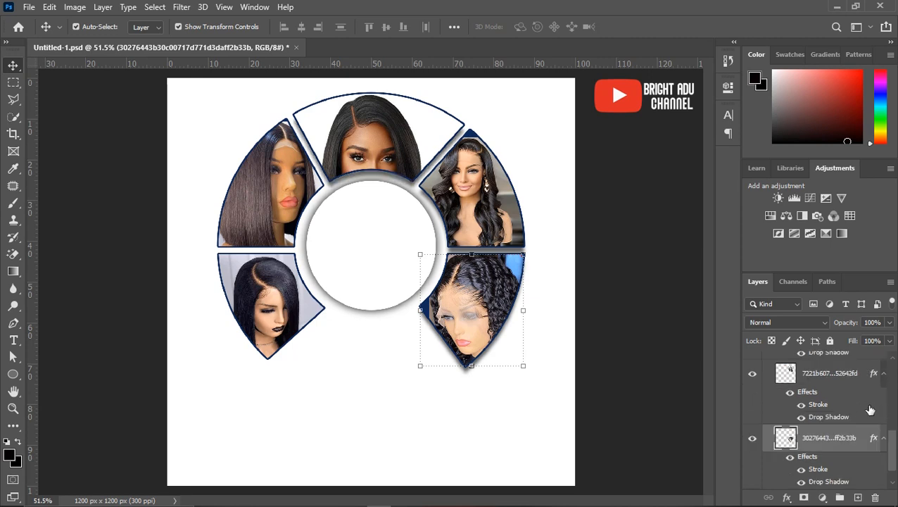
pyautogui.scroll(1, 825, 417)
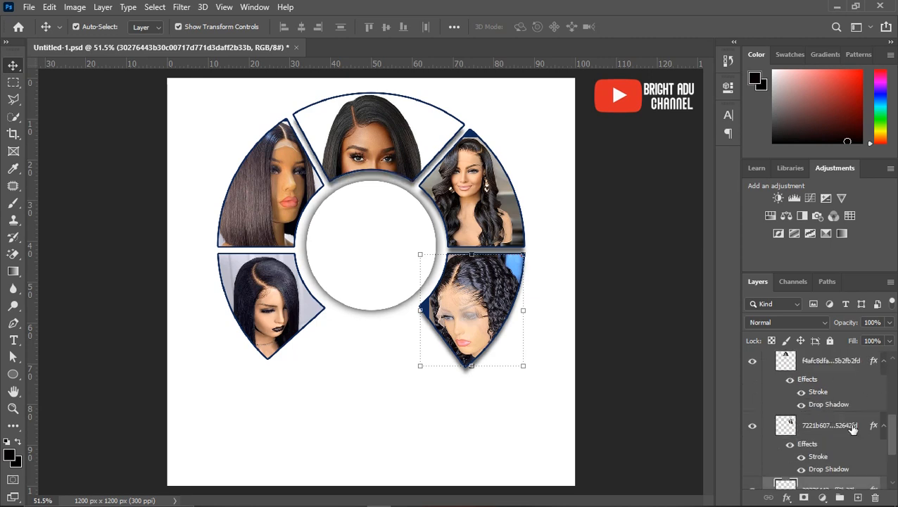
pyautogui.click(852, 429)
pyautogui.scroll(2, 817, 394)
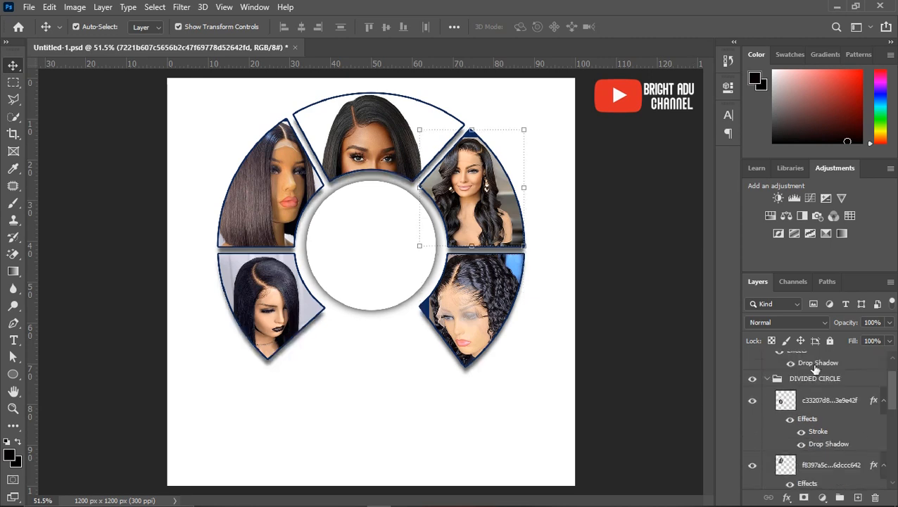
pyautogui.click(766, 378)
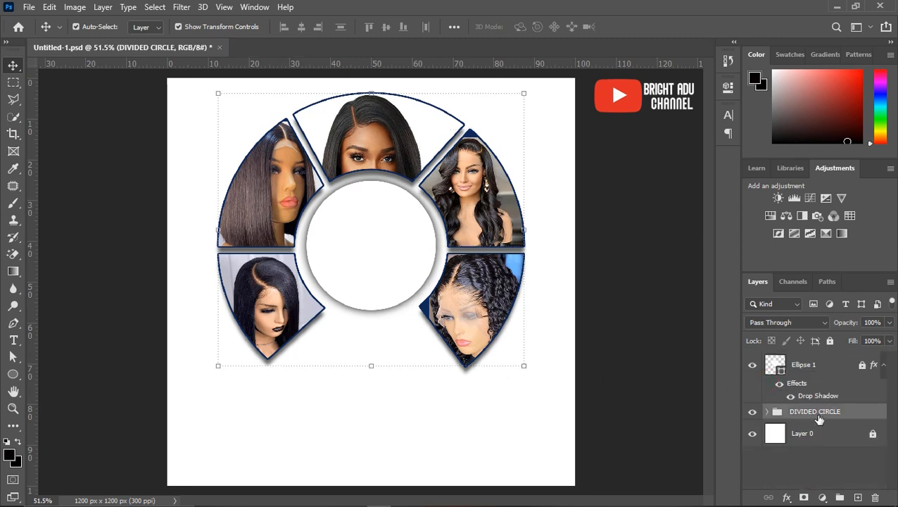
pyautogui.click(830, 340)
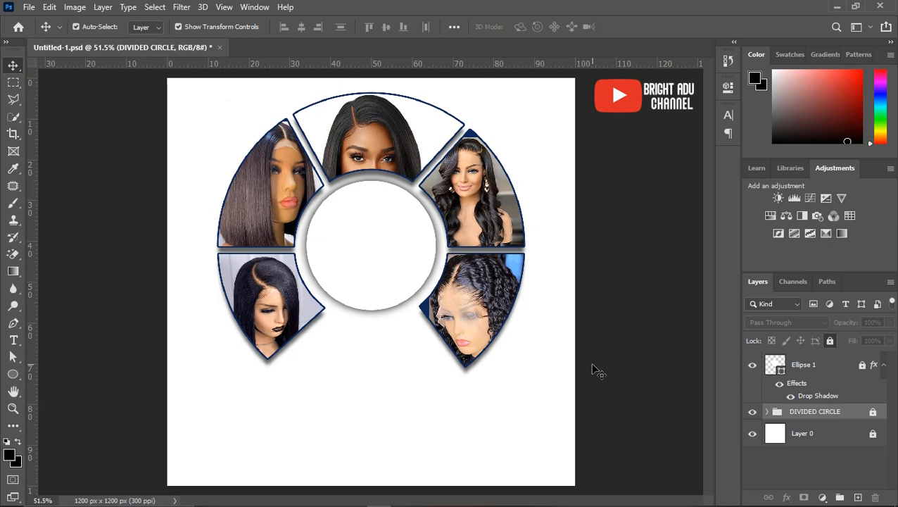
# Add the text ELLEN'S below the ring in dark purple #210f5c and enlarge it to about 17.8 pt
pyautogui.click(13, 340)
pyautogui.click(350, 403)
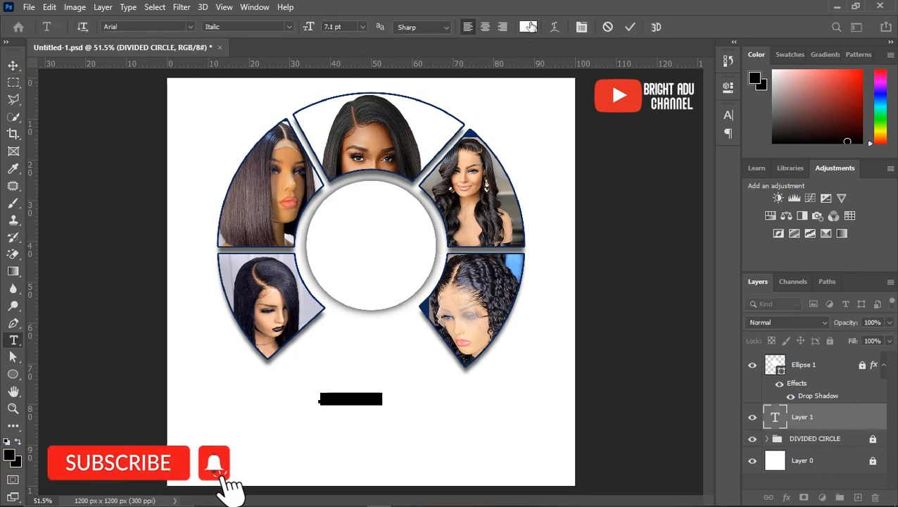
pyautogui.click(529, 27)
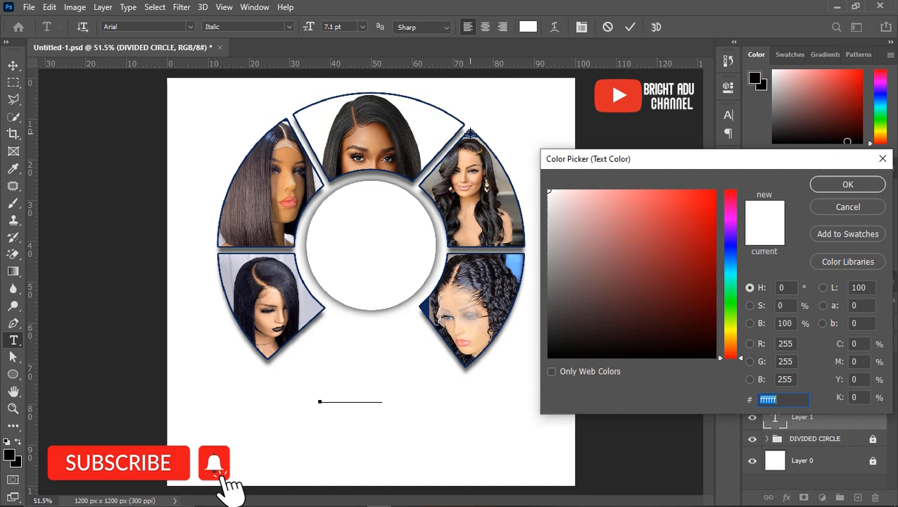
pyautogui.write('0f2b5c')
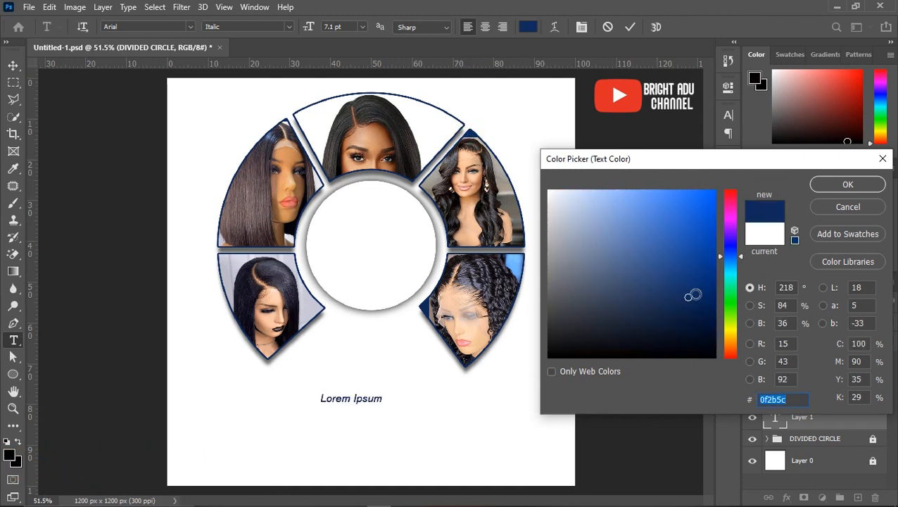
pyautogui.click(727, 249)
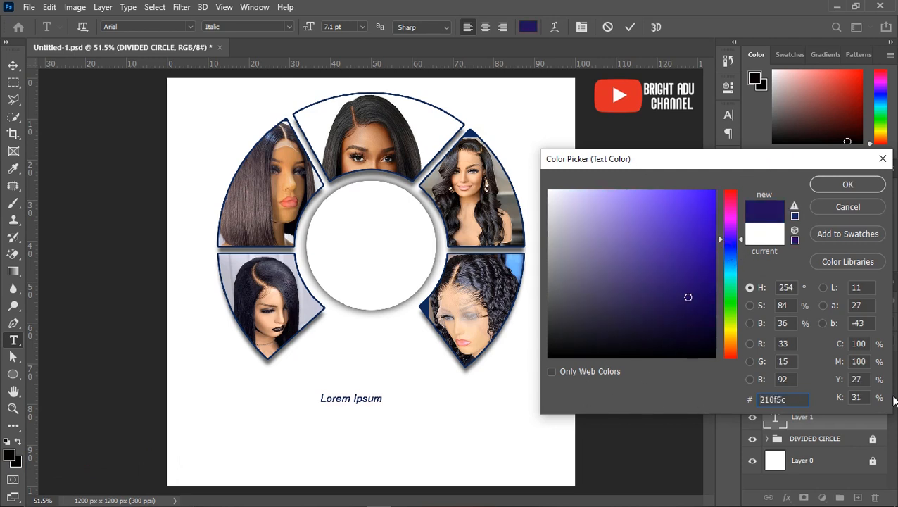
pyautogui.press('Return')
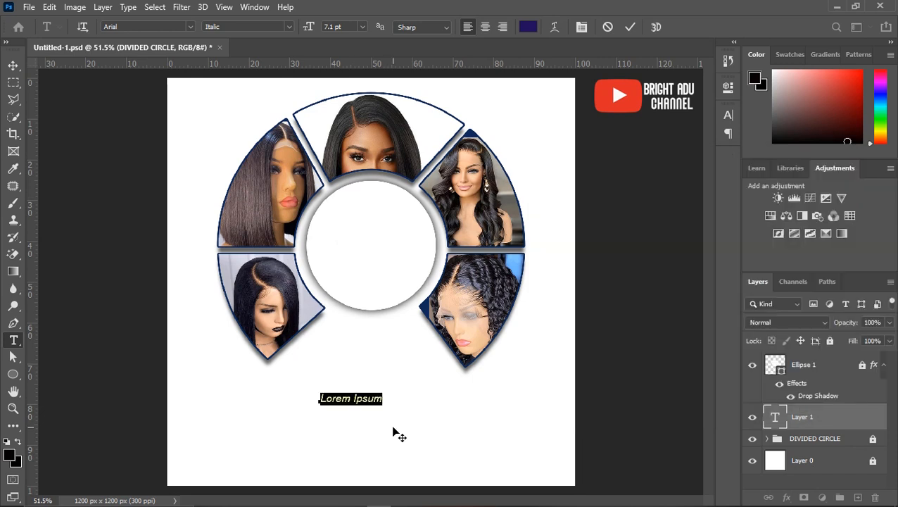
pyautogui.write('EL')
pyautogui.write("LEN'S")
pyautogui.hotkey('ctrl', 't')
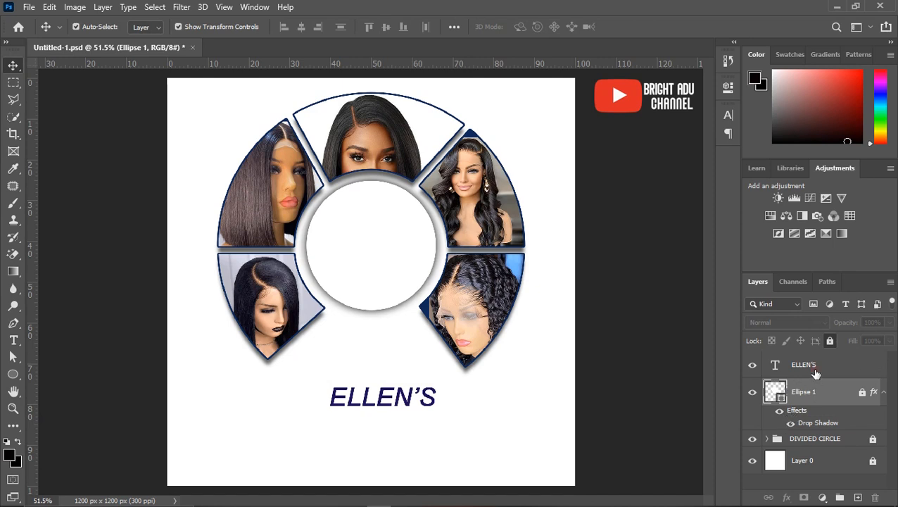
# Set the ELLEN'S text in the PS-Kinlock font and change its capitalisation to Ellen's
pyautogui.click(812, 369)
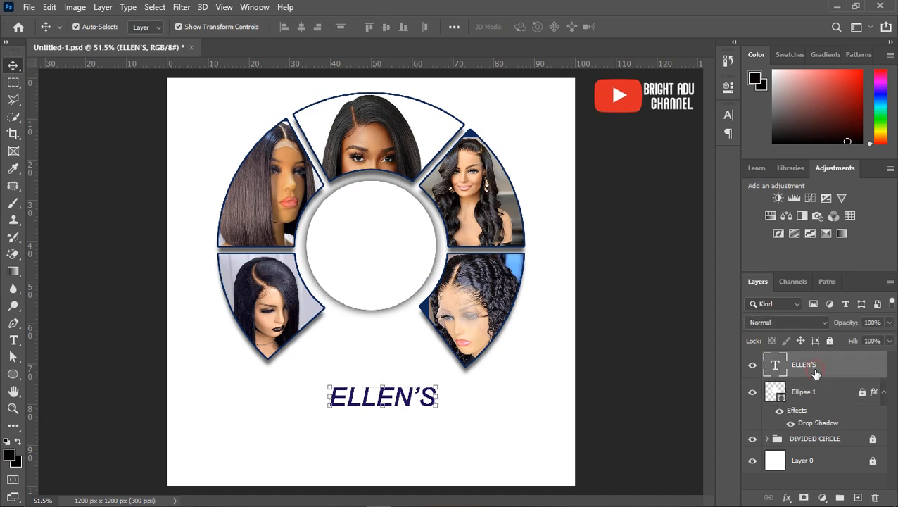
pyautogui.click(729, 116)
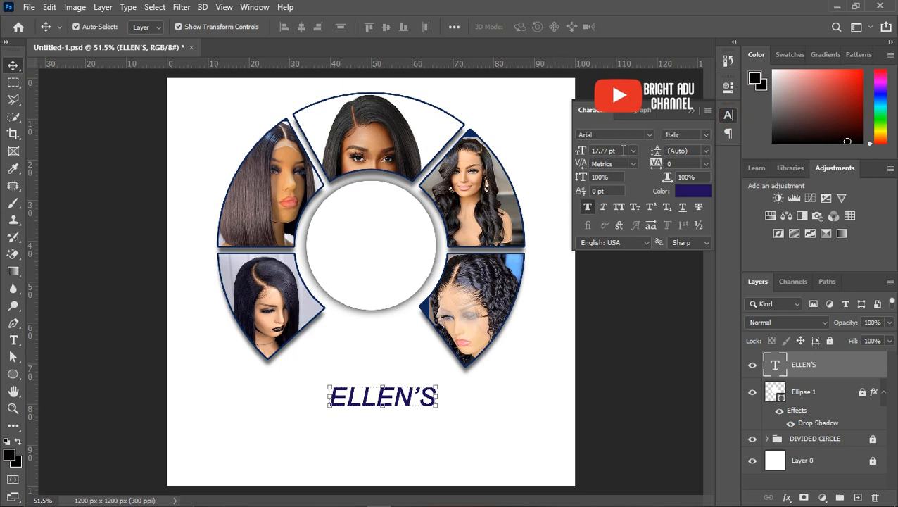
pyautogui.click(647, 135)
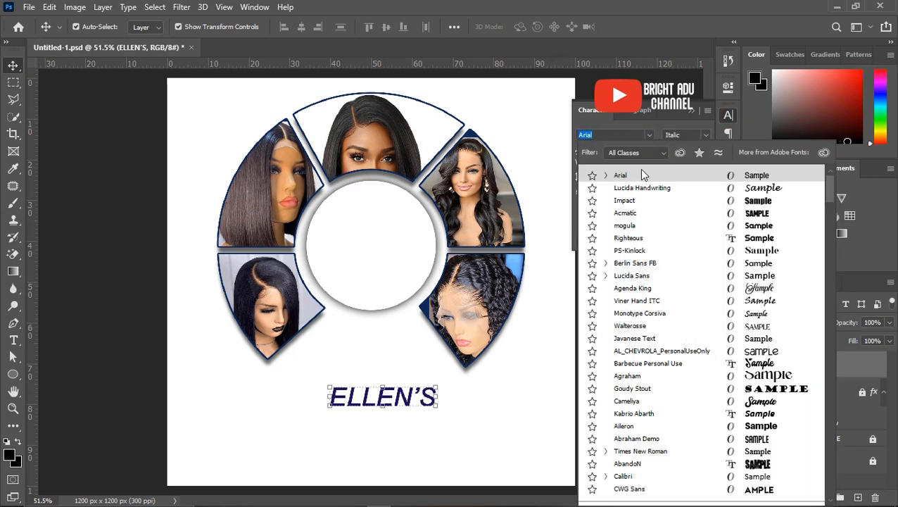
pyautogui.click(641, 250)
pyautogui.click(587, 209)
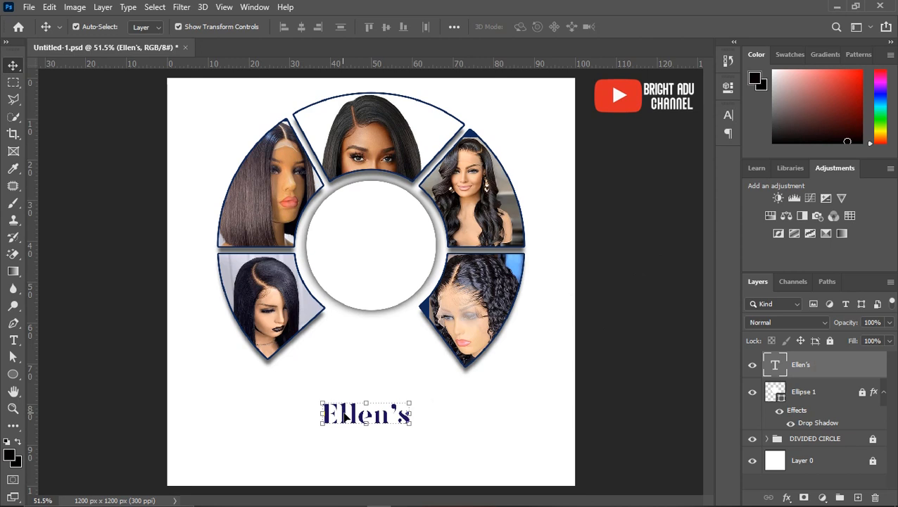
# Move the Ellen's text into the upper part of the white centre circle and scale it down slightly to fit
pyautogui.moveTo(344, 417); pyautogui.dragTo(359, 221)
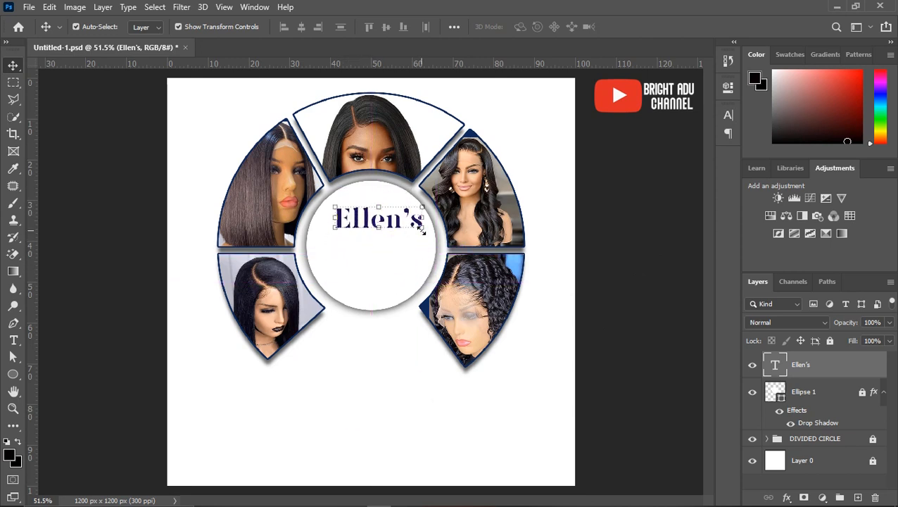
pyautogui.moveTo(422, 235); pyautogui.dragTo(360, 219)
pyautogui.press('Return')
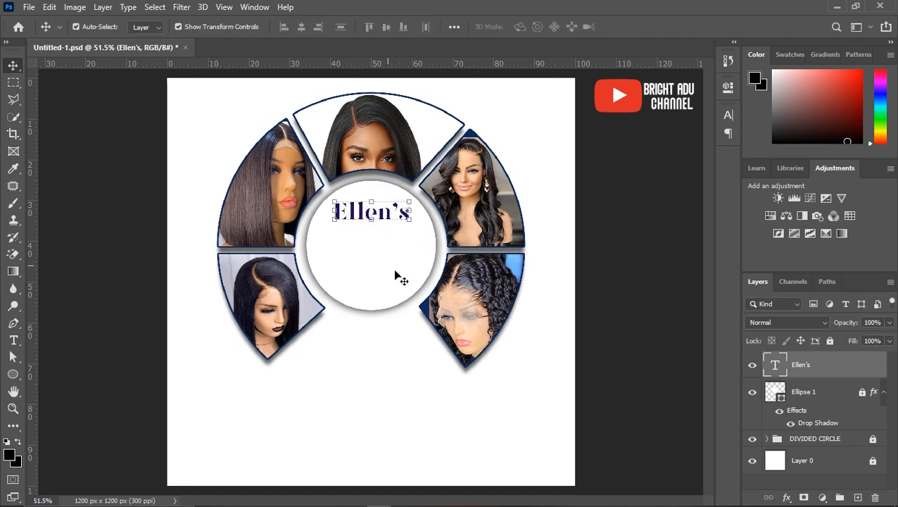
pyautogui.click(575, 253)
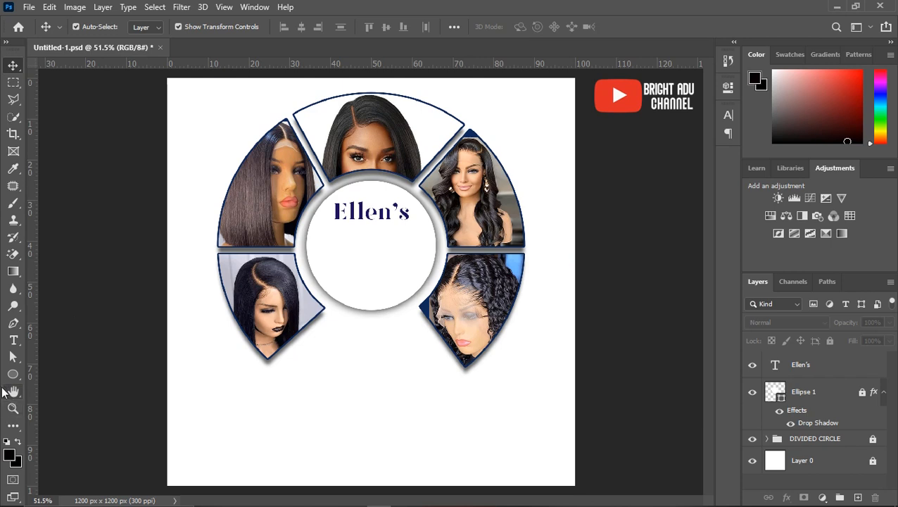
# Draw a rounded rectangle about 285 by 48 px with a 112 px radius beneath Ellen's in the white circle
pyautogui.rightClick(10, 380)
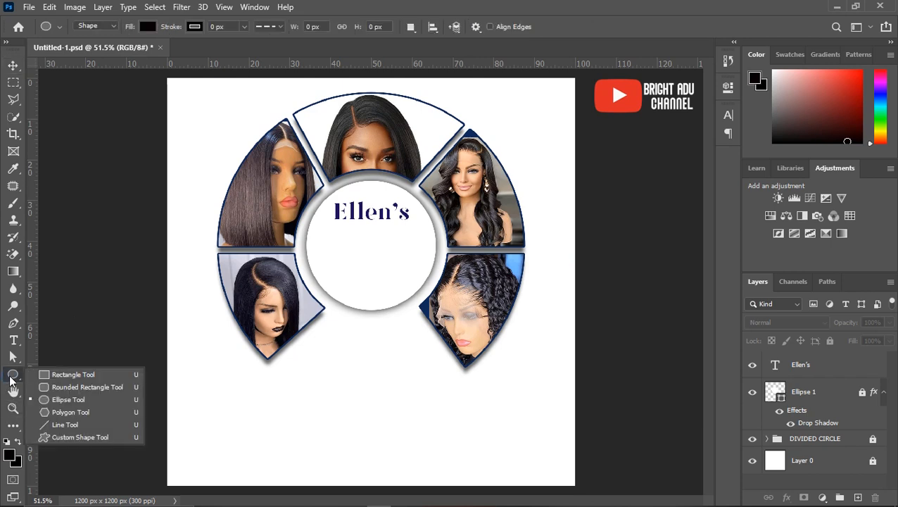
pyautogui.click(57, 391)
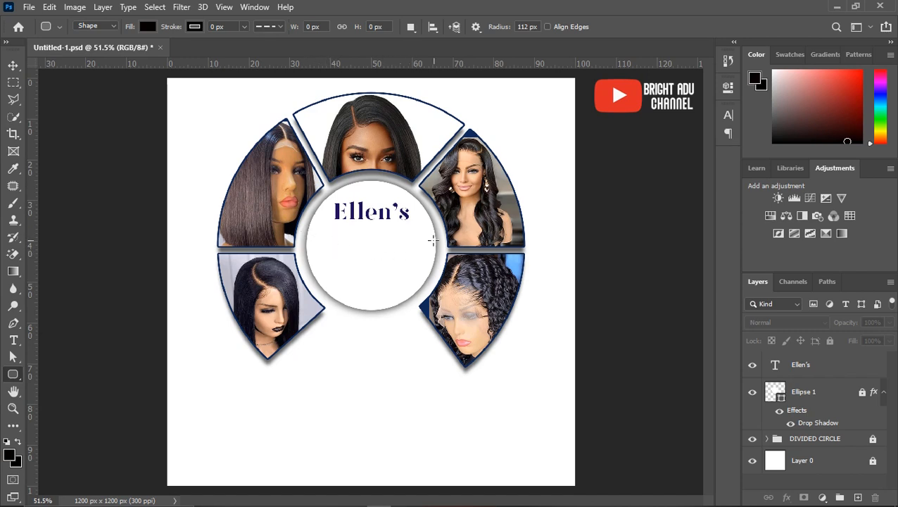
pyautogui.moveTo(423, 231); pyautogui.dragTo(325, 249)
pyautogui.click(13, 65)
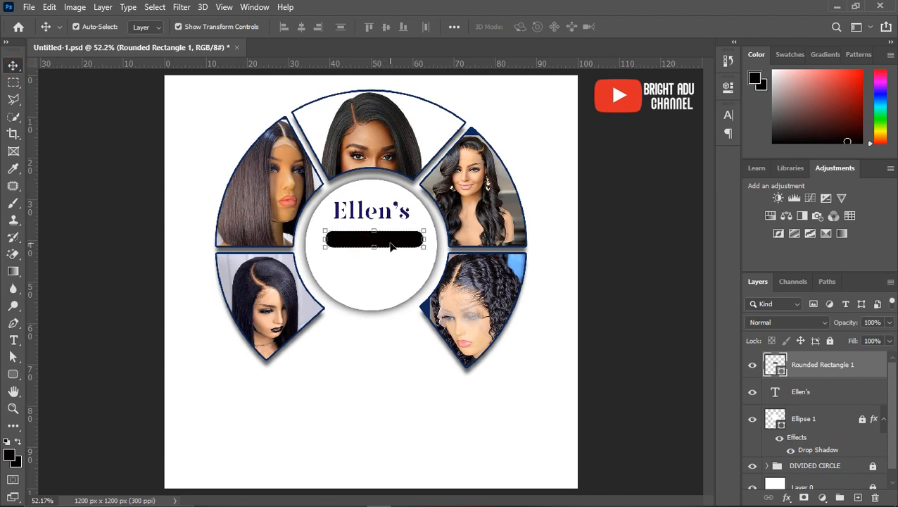
# Fill the rounded rectangle with the recently used dark purple of the Ellen's text
pyautogui.click(727, 87)
pyautogui.click(541, 168)
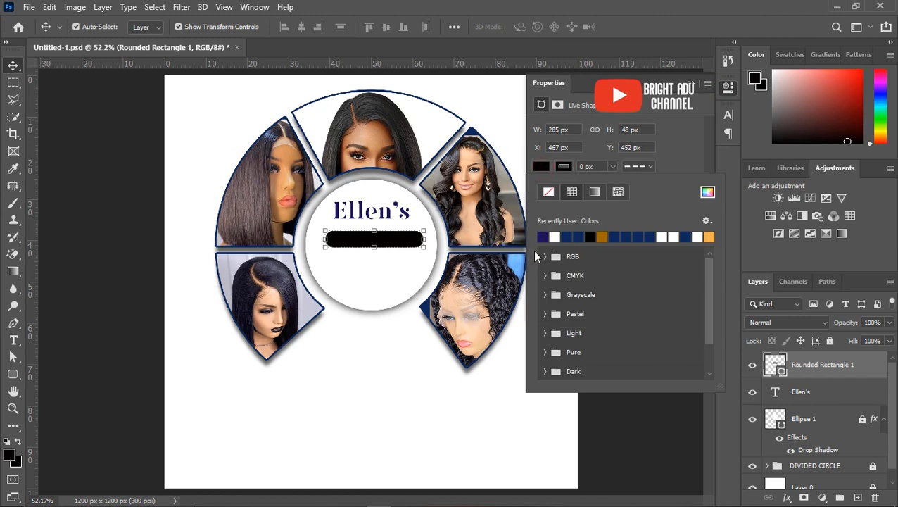
pyautogui.click(544, 235)
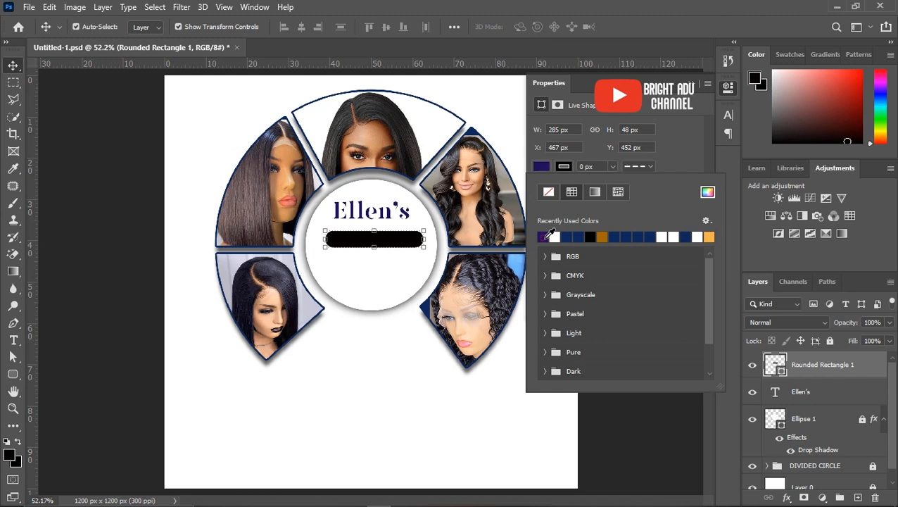
pyautogui.click(692, 82)
pyautogui.click(693, 82)
pyautogui.click(401, 241)
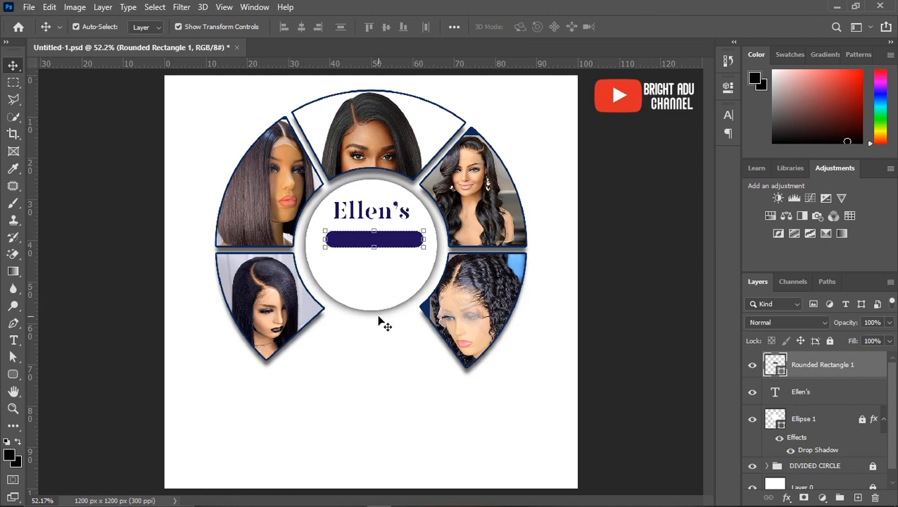
# Make the purple bar slimmer and move it up, centred closely beneath the Ellen's text
pyautogui.scroll(5, 380, 322)
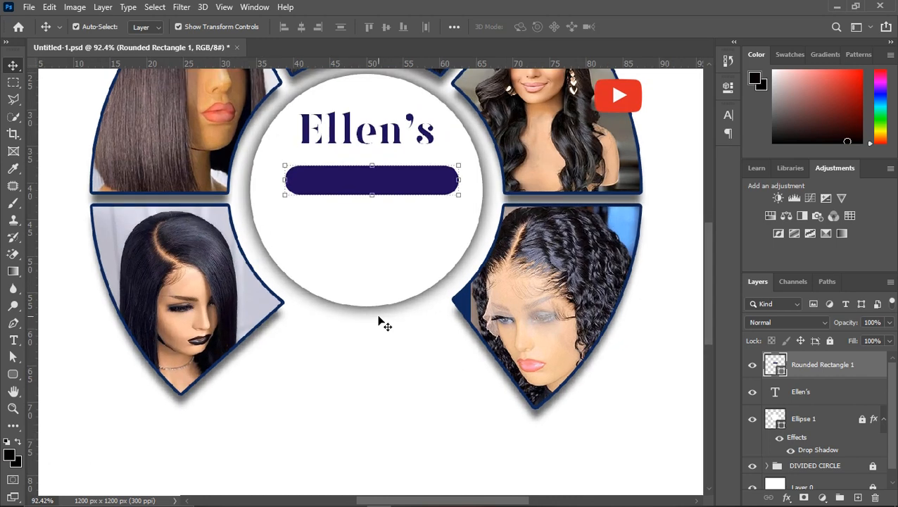
pyautogui.scroll(2, 380, 322)
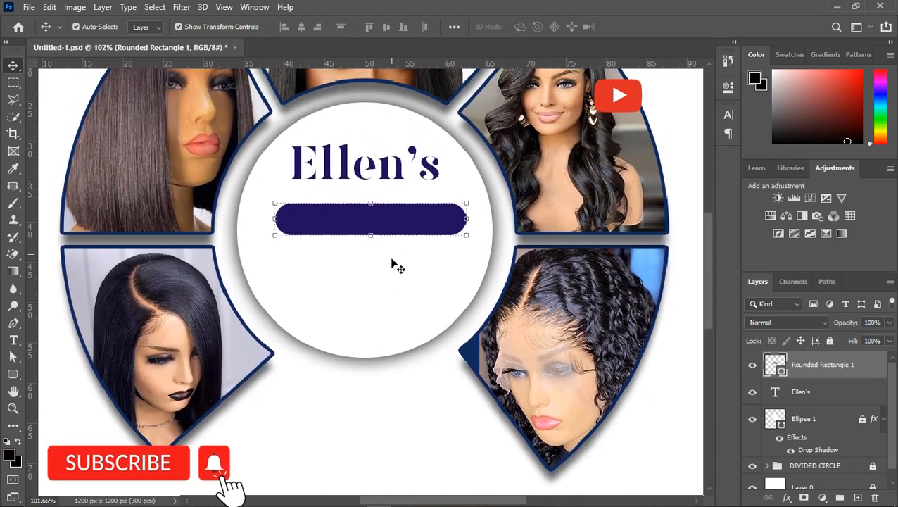
pyautogui.moveTo(395, 224); pyautogui.dragTo(391, 209)
pyautogui.hotkey('ctrl', '0')
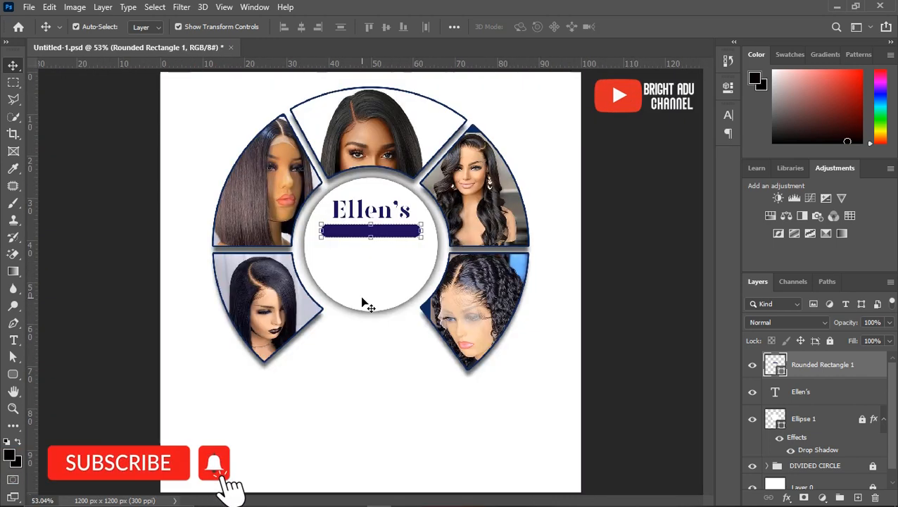
# Switch to the ELLEN document in Word, copy the line Wig hub, and return to the Photoshop design
pyautogui.moveTo(476, 496)
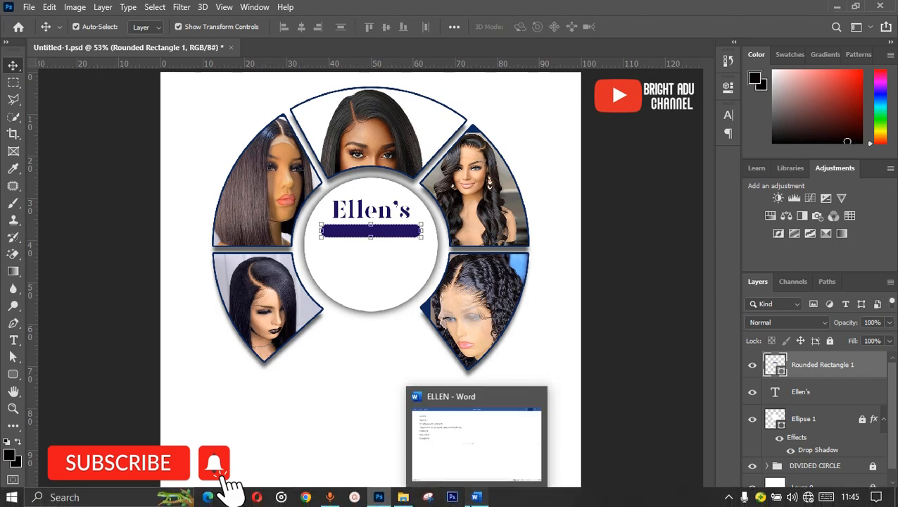
pyautogui.click(453, 477)
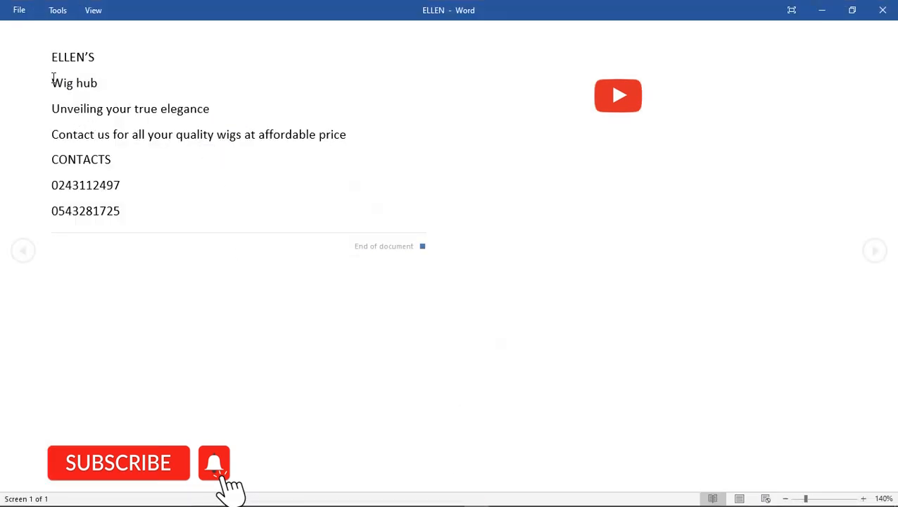
pyautogui.moveTo(51, 83); pyautogui.dragTo(110, 84)
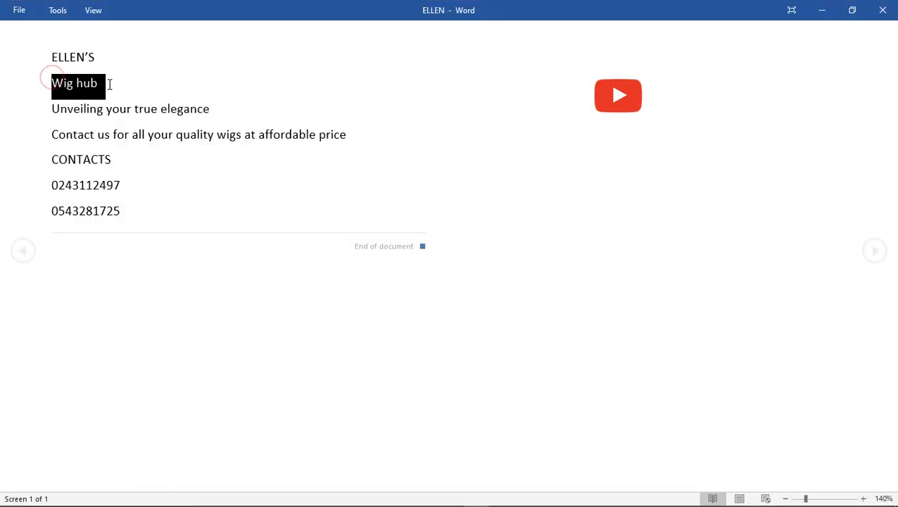
pyautogui.click(821, 15)
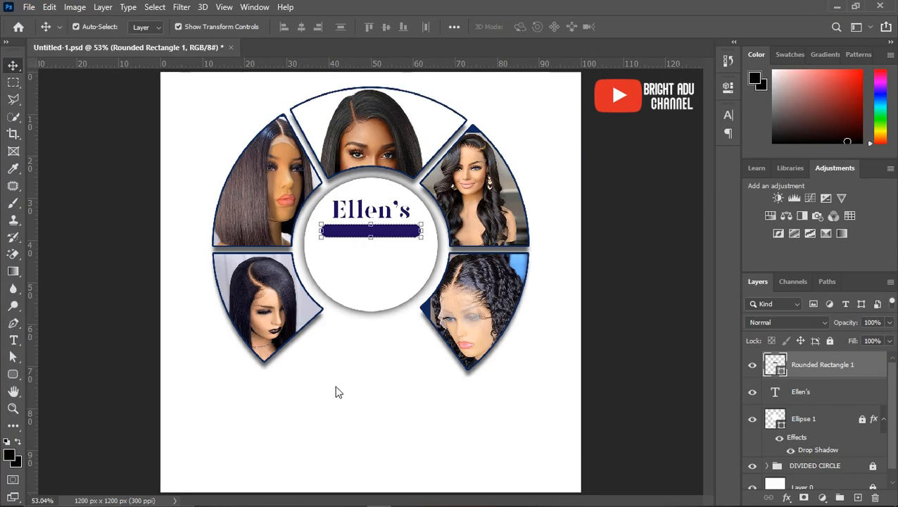
# Add Wig hub as a new text layer, scale it to 146.61%, and place it over the purple bar
pyautogui.click(14, 340)
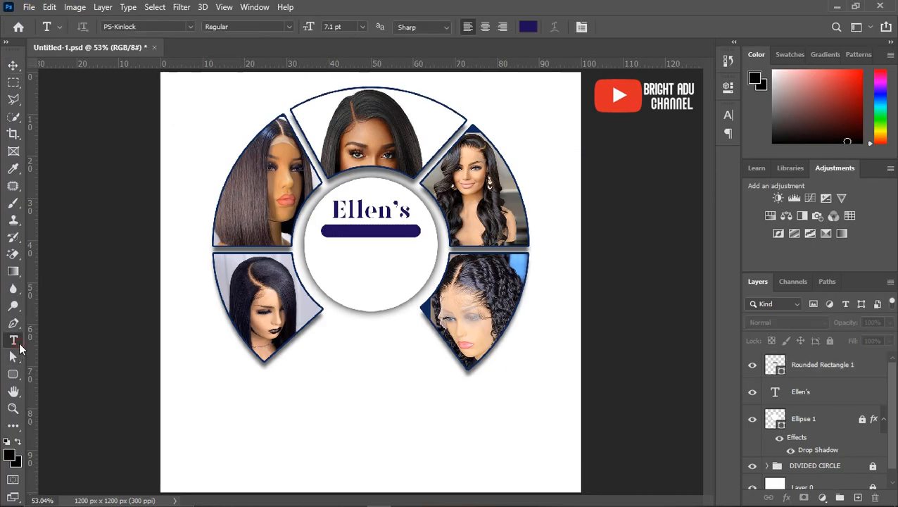
pyautogui.click(321, 445)
pyautogui.write('Wig hub')
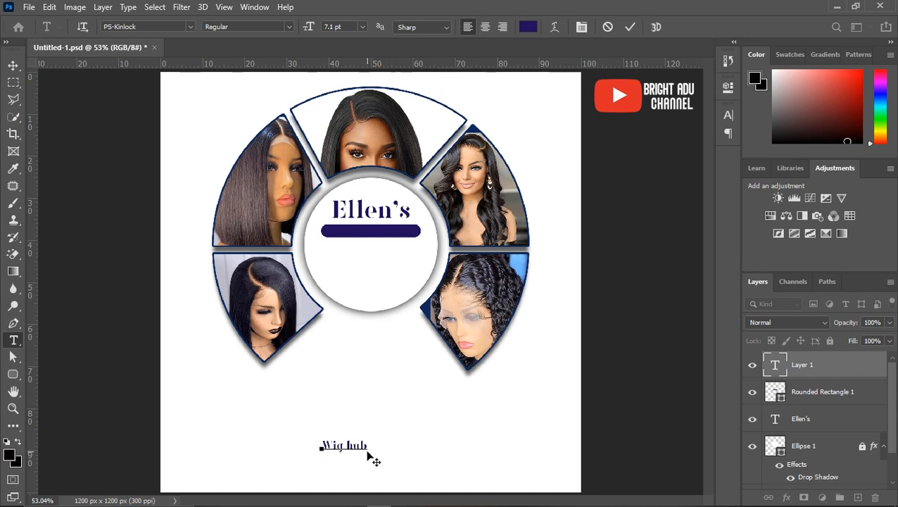
pyautogui.click(13, 65)
pyautogui.hotkey('ctrl', 't')
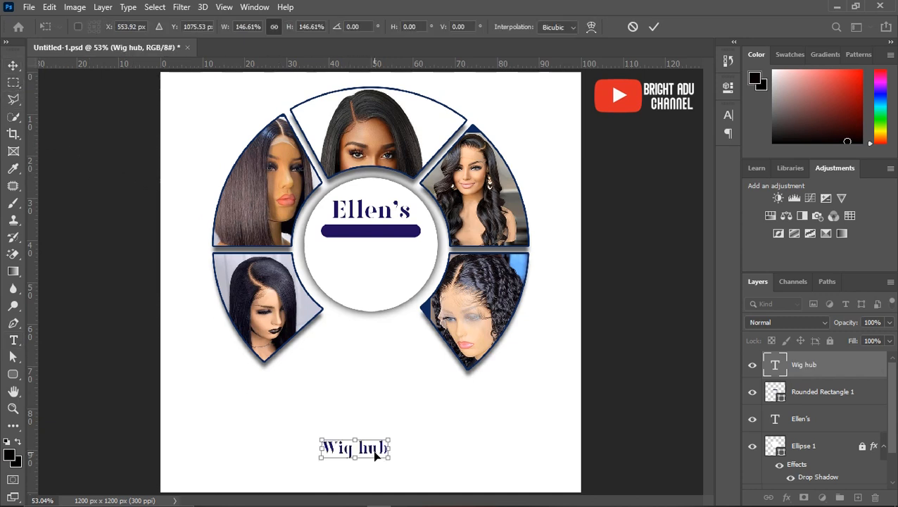
pyautogui.moveTo(373, 451); pyautogui.dragTo(407, 220)
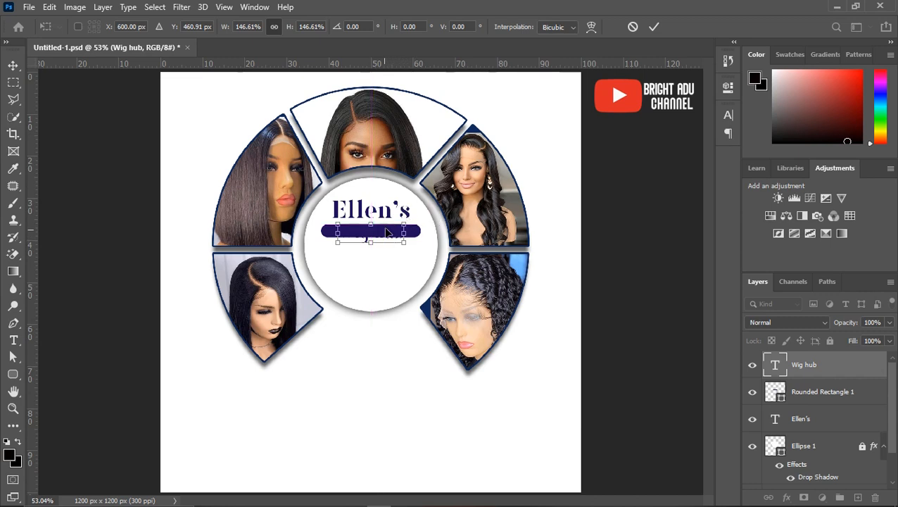
pyautogui.press('Return')
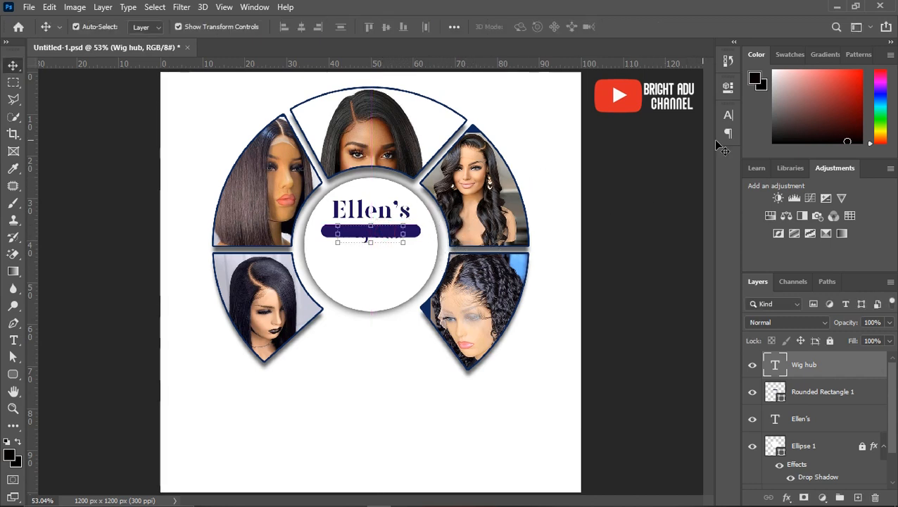
# Make the Wig hub text white and set its font to Kabrio Abarth Bold Italic
pyautogui.click(728, 114)
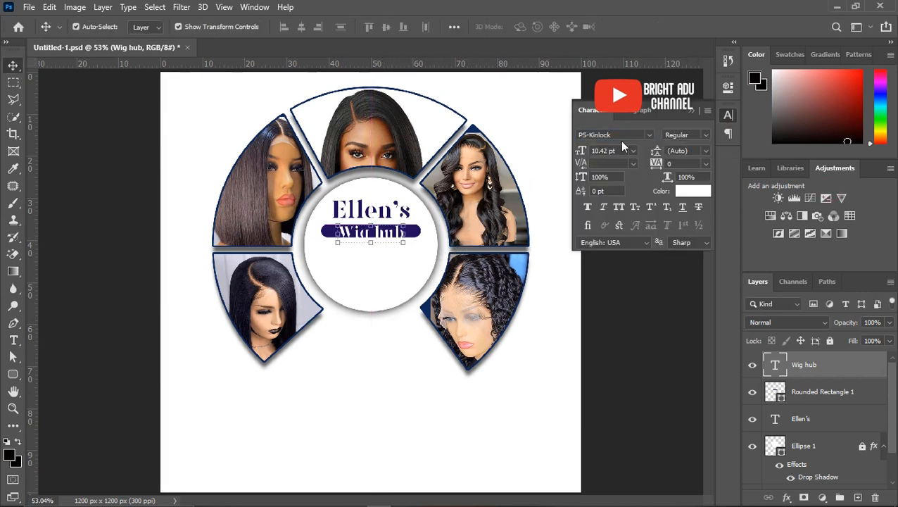
pyautogui.click(648, 136)
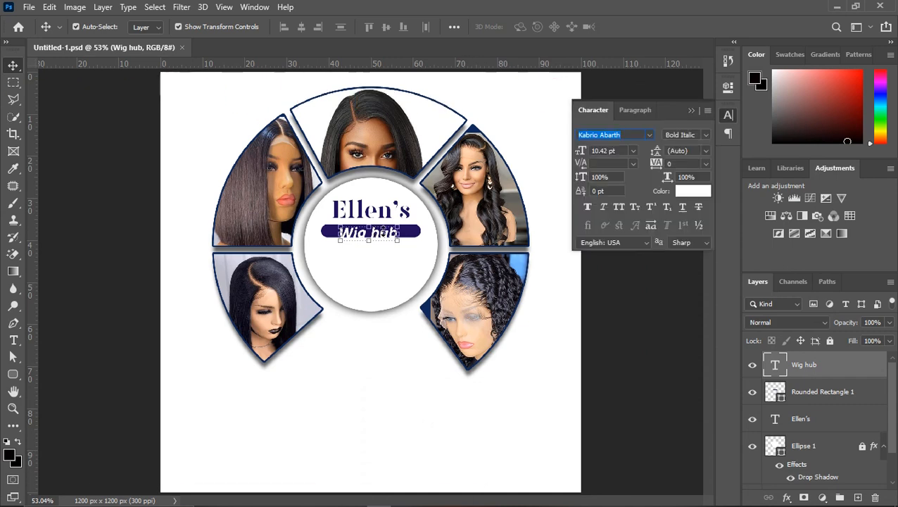
pyautogui.click(693, 113)
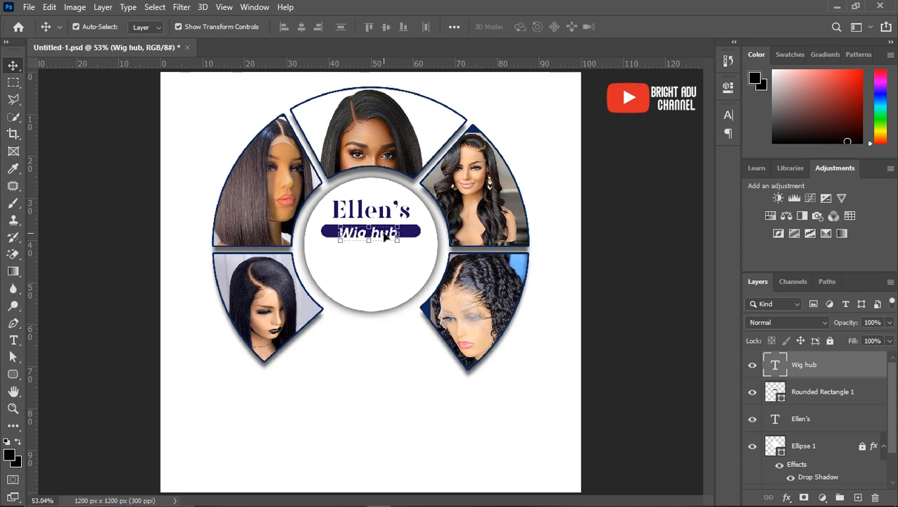
pyautogui.click(319, 364)
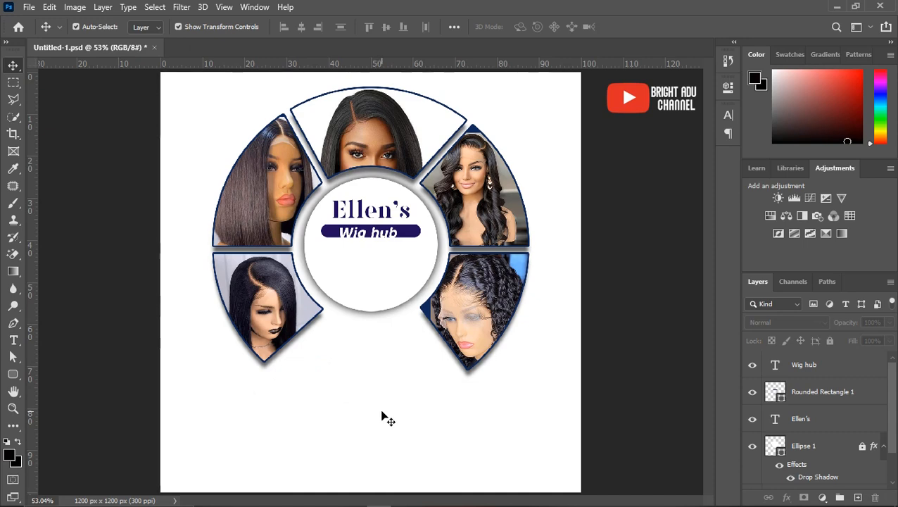
# Scale the Wig hub text down so it fits inside the height of the purple bar
pyautogui.scroll(3, 382, 416)
pyautogui.scroll(5, 383, 415)
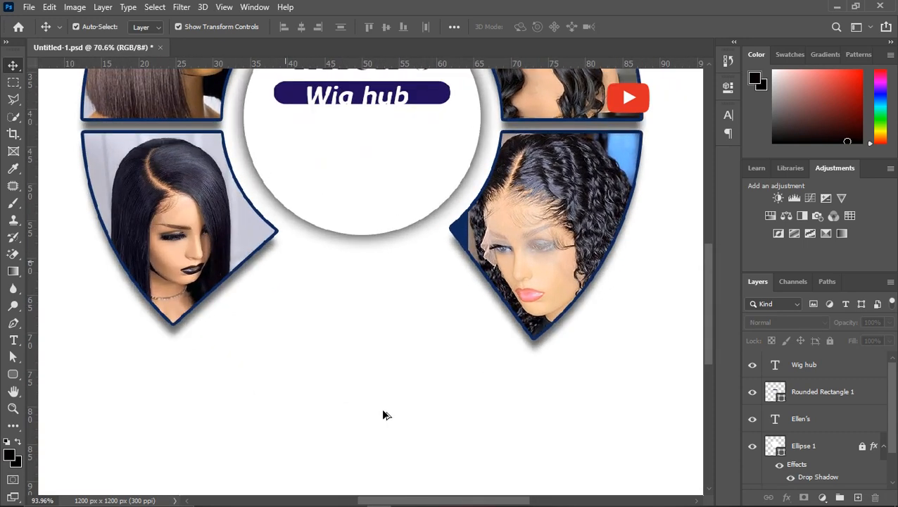
pyautogui.scroll(3, 405, 308)
pyautogui.scroll(2, 404, 307)
pyautogui.click(398, 177)
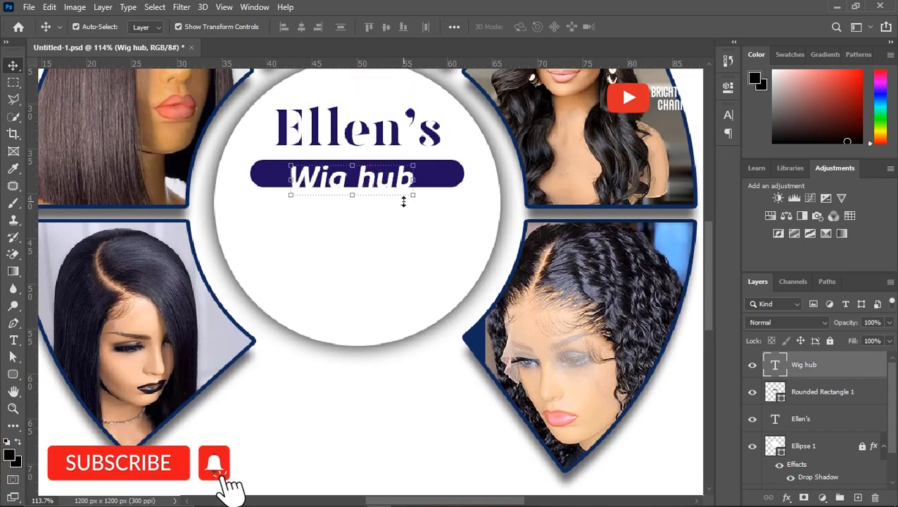
pyautogui.moveTo(415, 199); pyautogui.dragTo(397, 186)
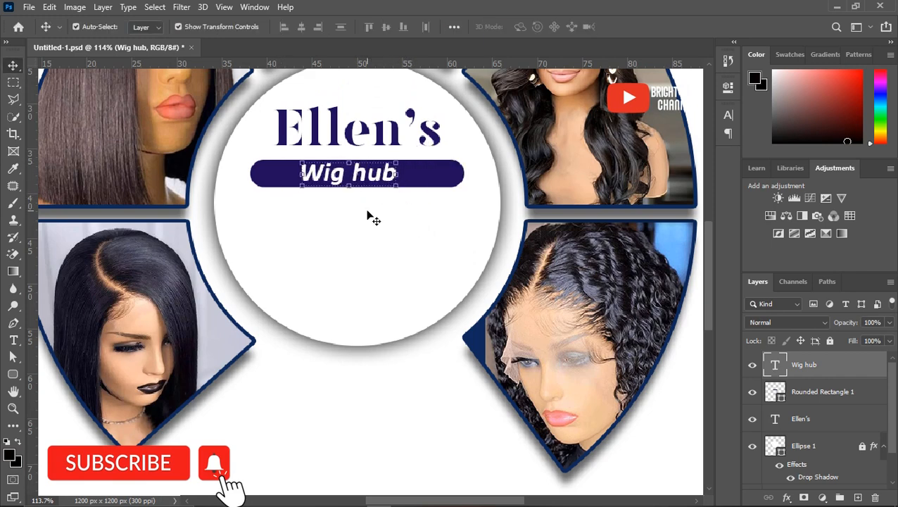
# Align the Wig hub text and the purple bar by their horizontal and vertical centres
pyautogui.keyDown('shift'); pyautogui.click(806, 387); pyautogui.keyUp('shift')
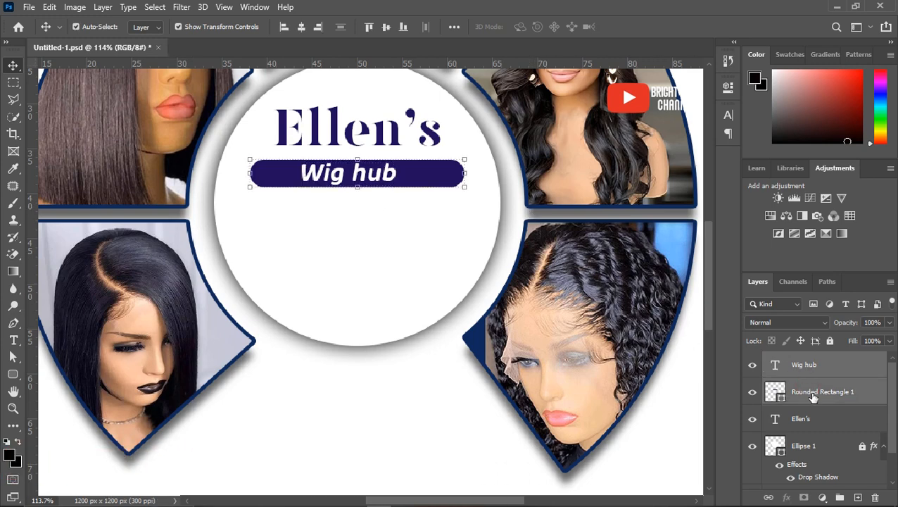
pyautogui.click(301, 28)
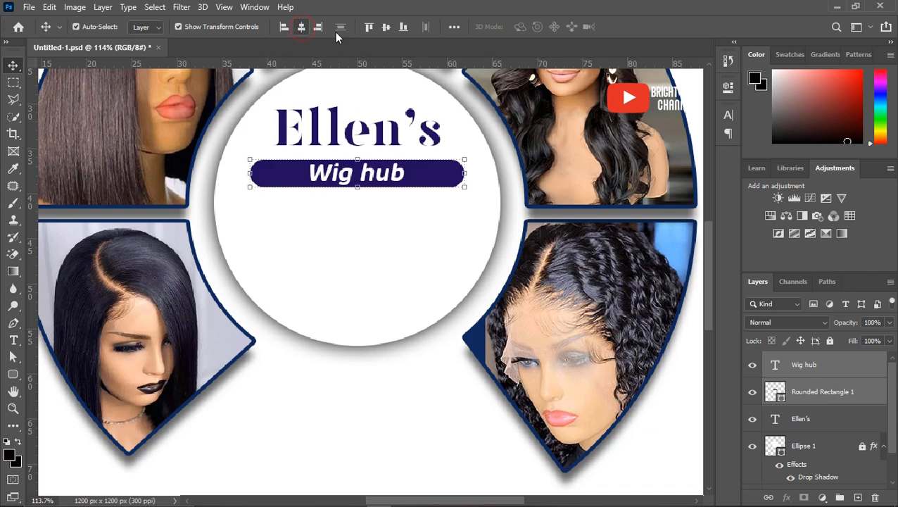
pyautogui.click(388, 27)
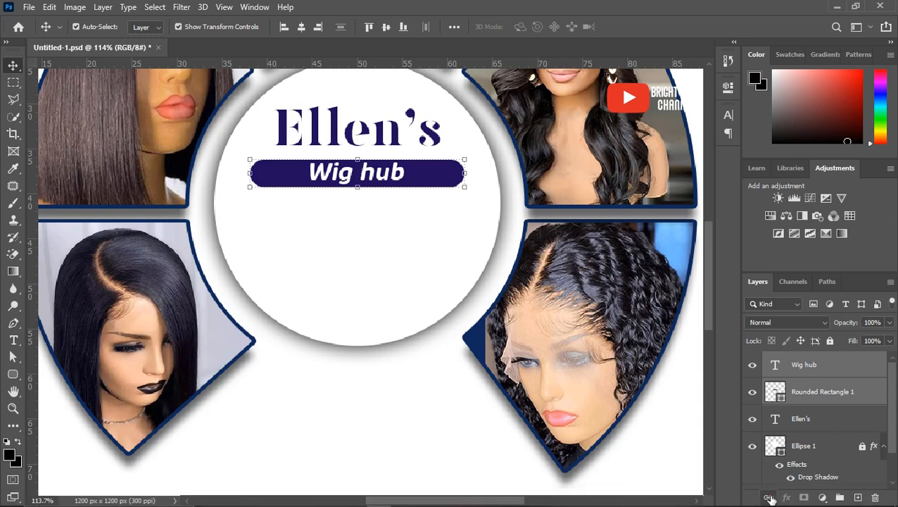
# Link and group the Wig hub text with the purple bar, naming the group wig hub
pyautogui.click(769, 497)
pyautogui.press('ctrl')
pyautogui.hotkey('ctrl', 'g')
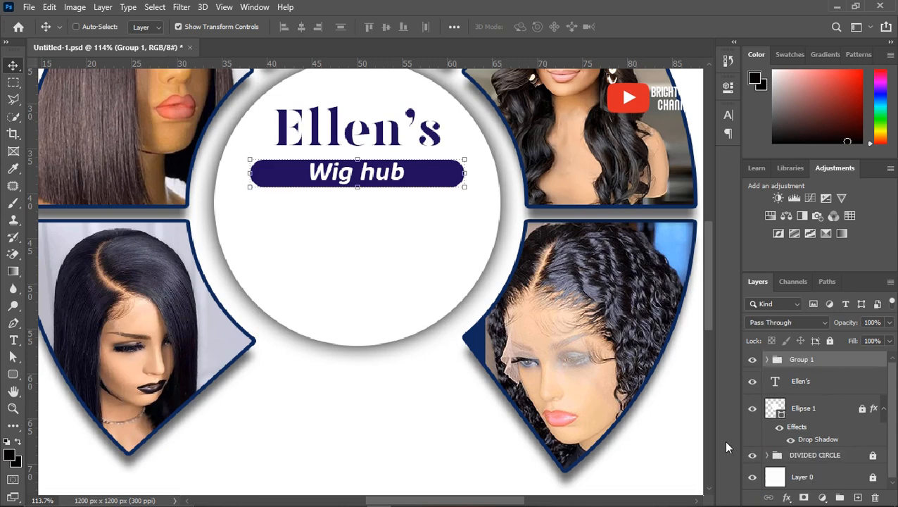
pyautogui.doubleClick(798, 360)
pyautogui.write('wig hub')
pyautogui.press('Return')
# Centre the wig hub group and the Ellen's text horizontally, and nudge the group up closer beneath Ellen's
pyautogui.keyDown('ctrl'); pyautogui.click(801, 381); pyautogui.keyUp('ctrl')
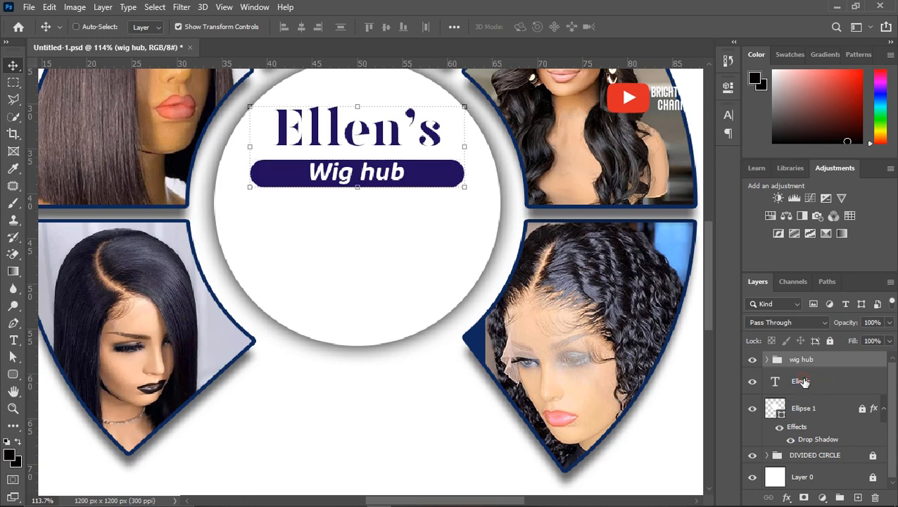
pyautogui.click(302, 28)
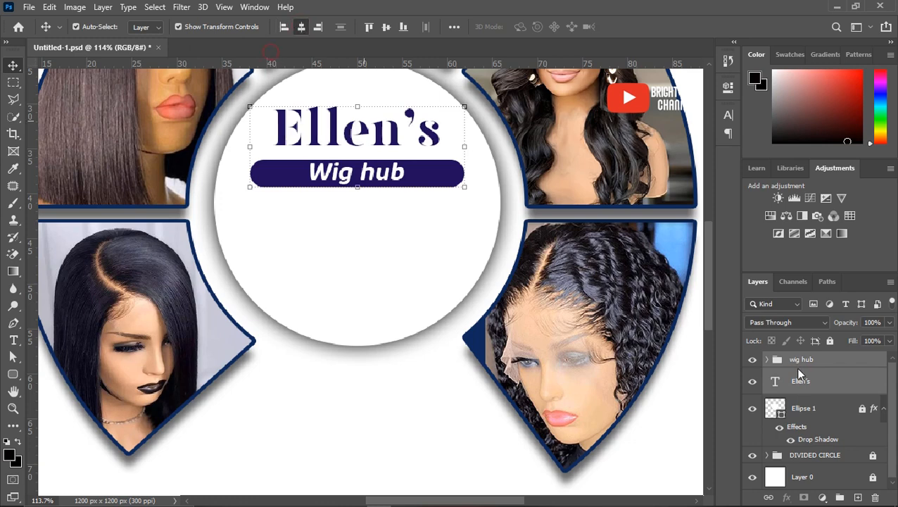
pyautogui.click(837, 366)
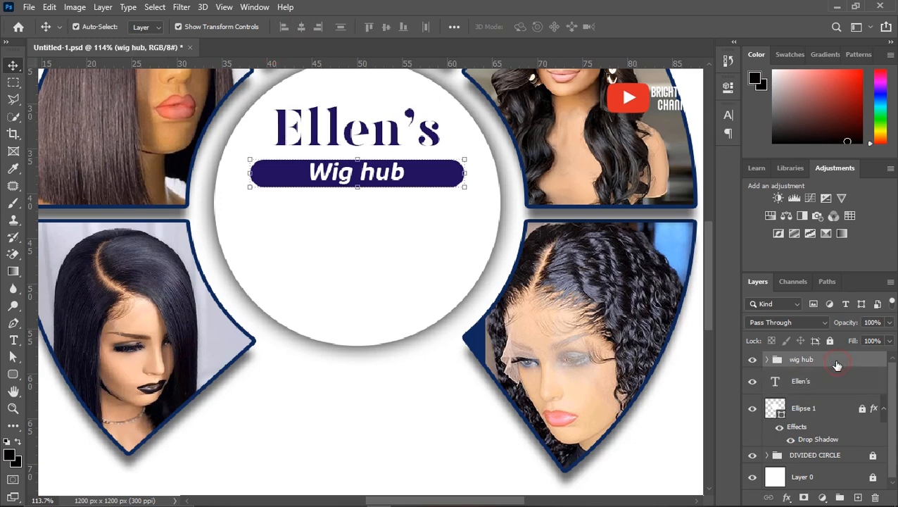
pyautogui.press('Up')
pyautogui.press('Up')
pyautogui.press('Up')
pyautogui.press('Up')
pyautogui.press('Up')
pyautogui.press('Up')
pyautogui.press('Up')
pyautogui.press('Up')
pyautogui.press('Up')
pyautogui.press('Up')
pyautogui.press('Up')
pyautogui.press('Up')
pyautogui.hotkey('ctrl', '0')
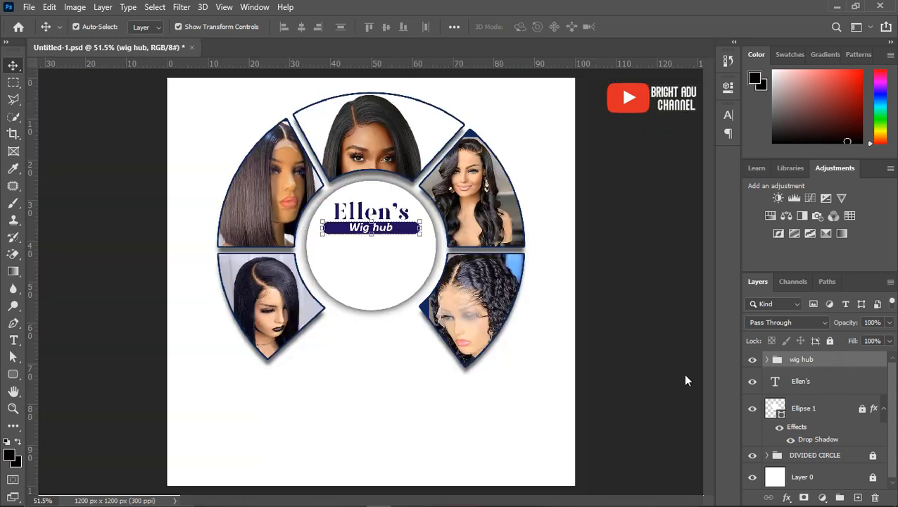
pyautogui.click(648, 303)
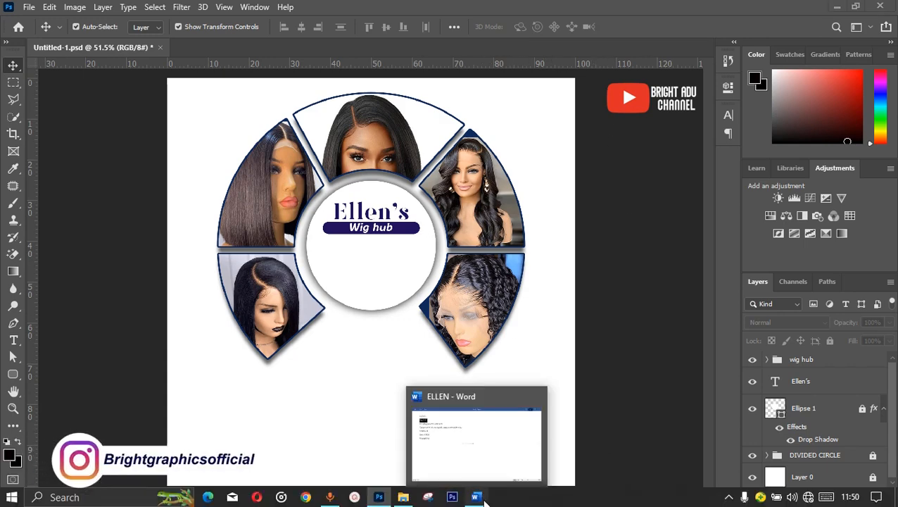
# Switch to the ELLEN document in Word, copy the line Unveiling your true elegance, and return to Photoshop
pyautogui.click(475, 496)
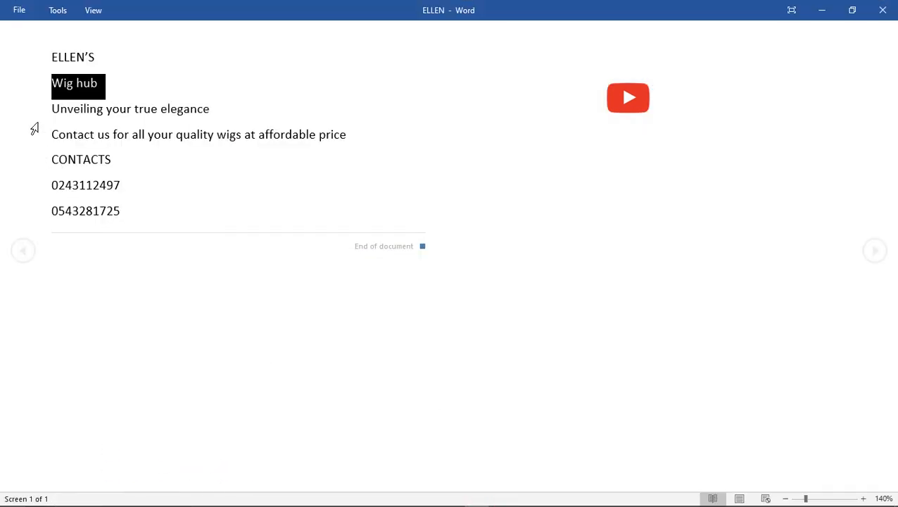
pyautogui.tripleClick(54, 108)
pyautogui.hotkey('ctrl', 'c')
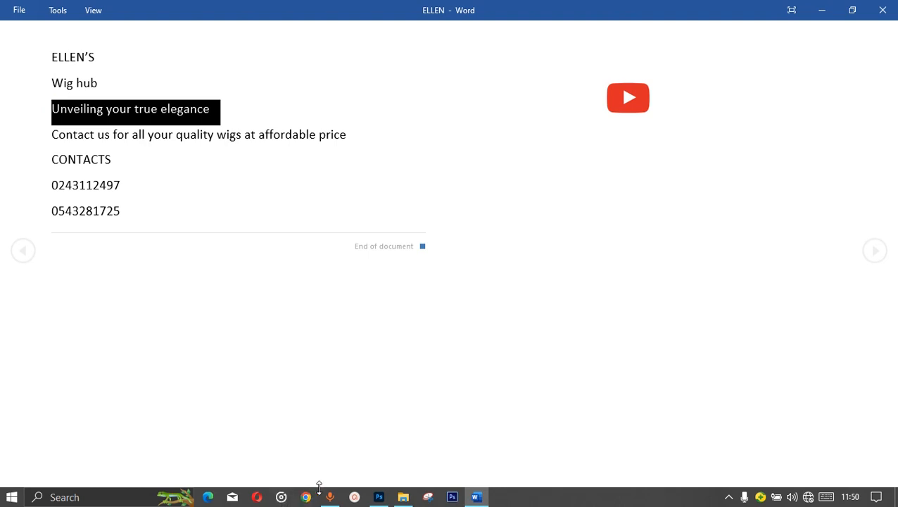
pyautogui.click(378, 497)
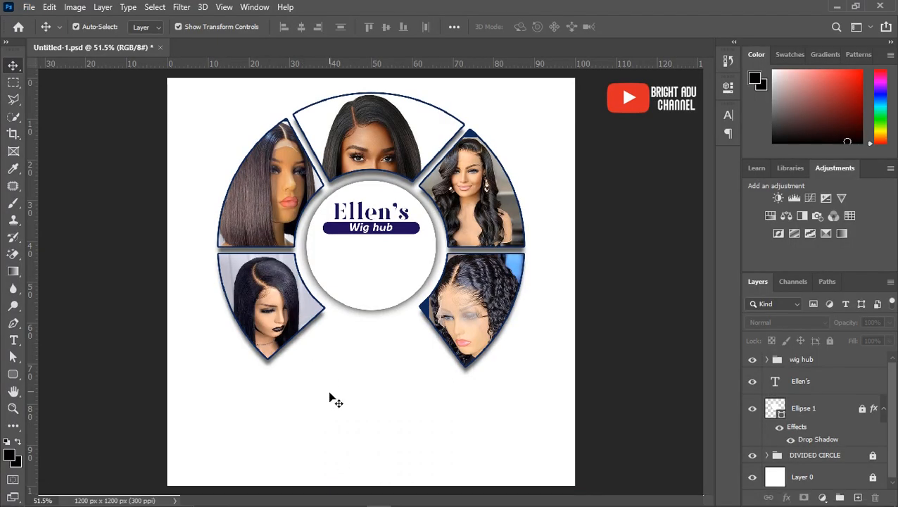
# Add Unveiling your true elegance as a new text layer below the ring and set its font to Kabrio Abarth
pyautogui.click(13, 340)
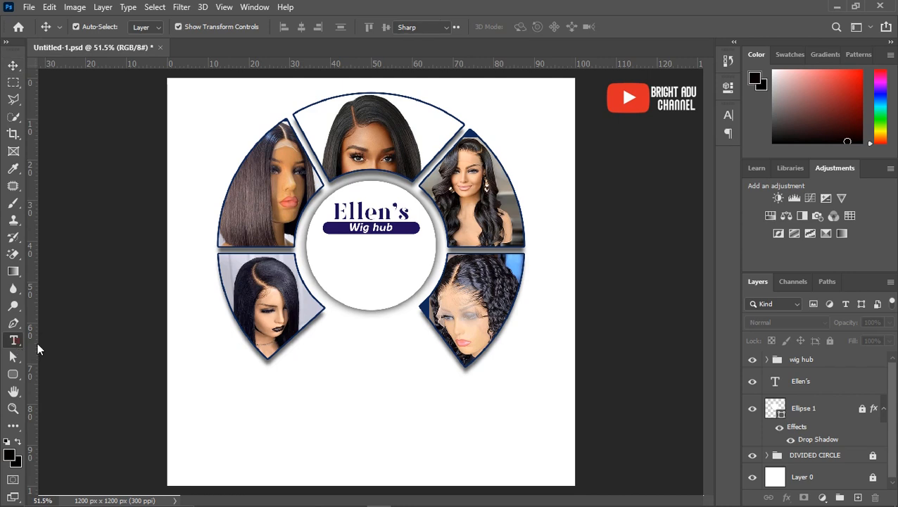
pyautogui.click(329, 422)
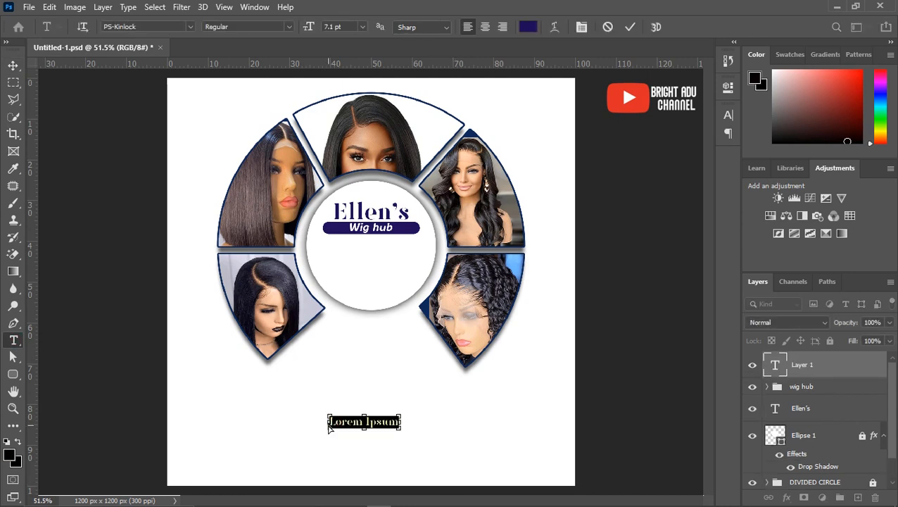
pyautogui.hotkey('ctrl', 'v')
pyautogui.hotkey('ctrl', 'Return')
pyautogui.press('v')
pyautogui.click(727, 115)
pyautogui.click(648, 135)
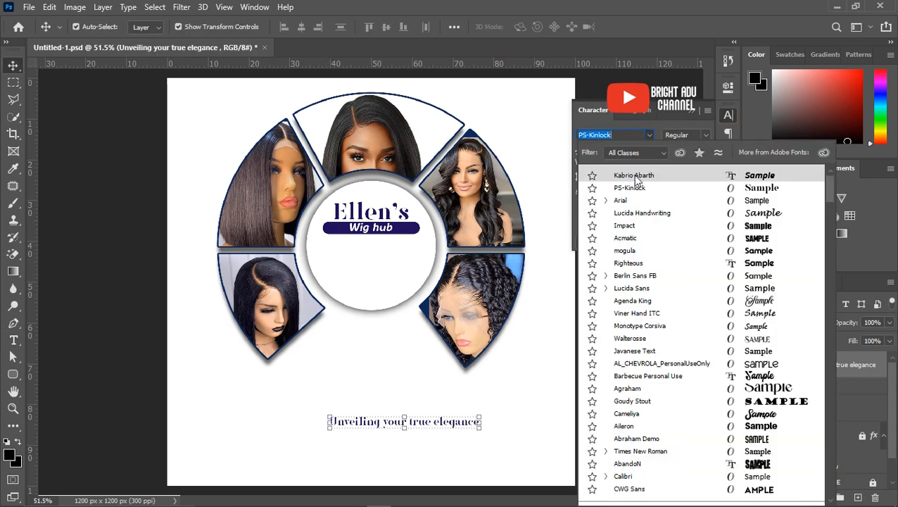
pyautogui.click(636, 179)
# Move the tagline into the white circle, scale it down centred beneath the Wig hub bar, and save the design
pyautogui.moveTo(415, 427); pyautogui.dragTo(414, 248)
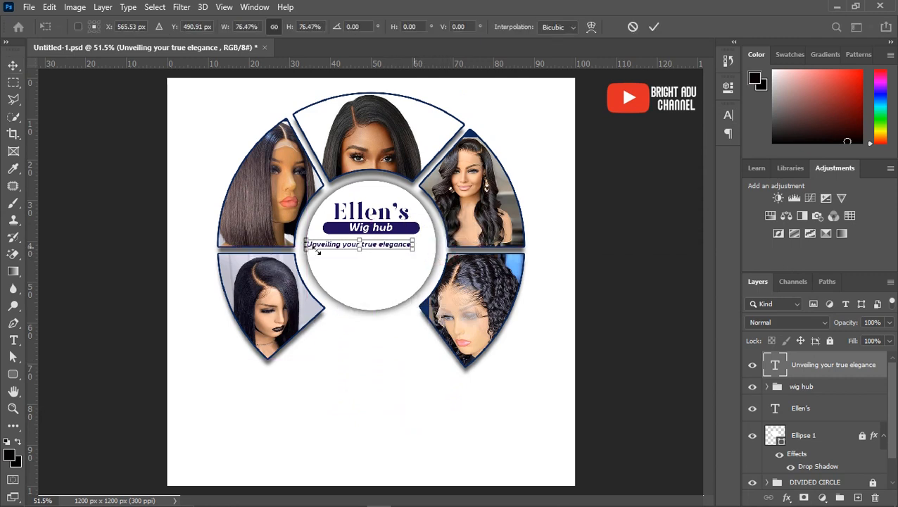
pyautogui.click(411, 352)
pyautogui.hotkey('ctrl', 's')
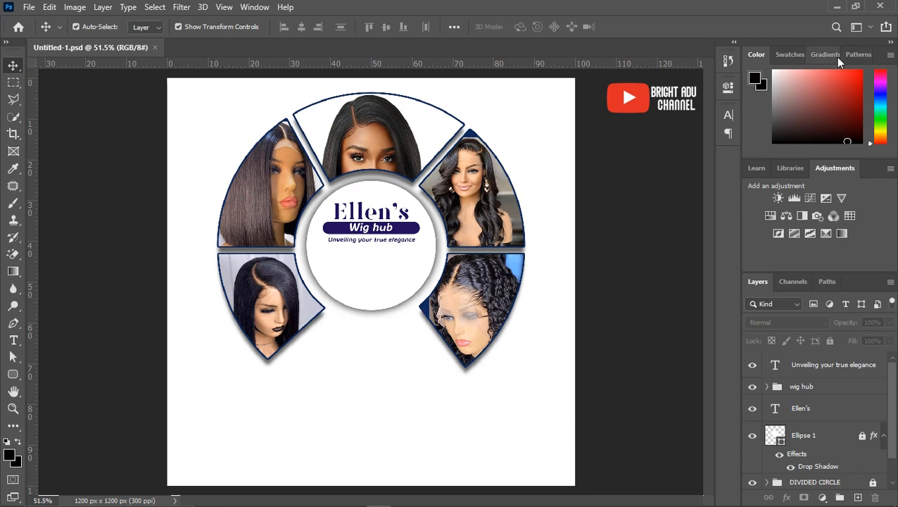
# Bring the photo of the woman in the white top from File Explorer into the Photoshop design and place it over the artwork
pyautogui.click(859, 7)
pyautogui.click(820, 9)
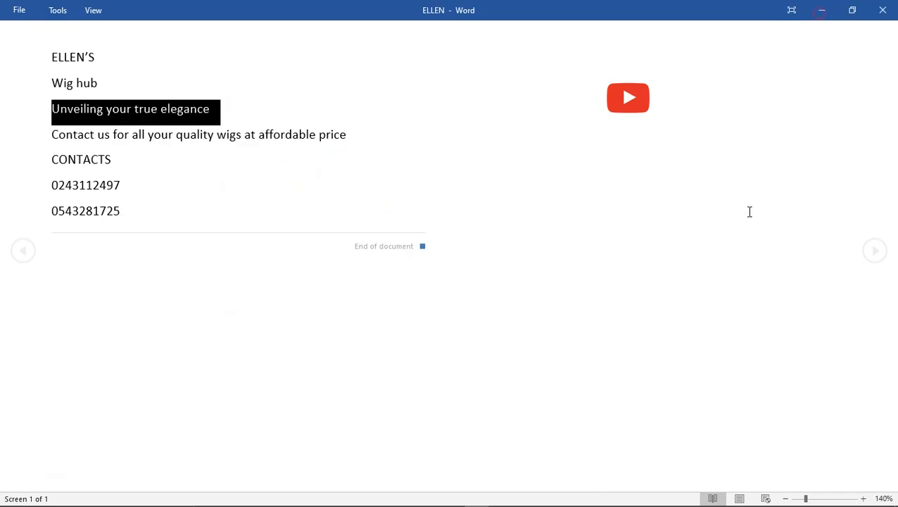
pyautogui.click(820, 10)
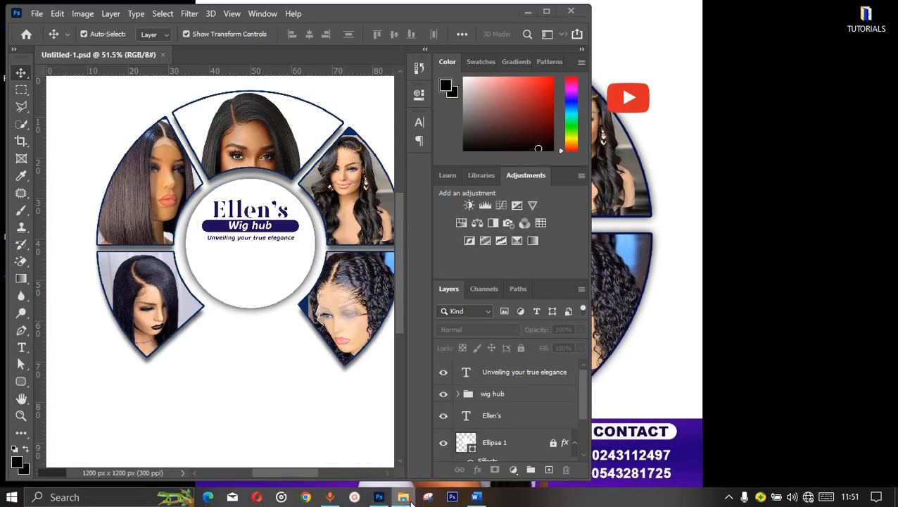
pyautogui.click(403, 497)
pyautogui.moveTo(718, 187); pyautogui.dragTo(280, 355)
pyautogui.click(545, 12)
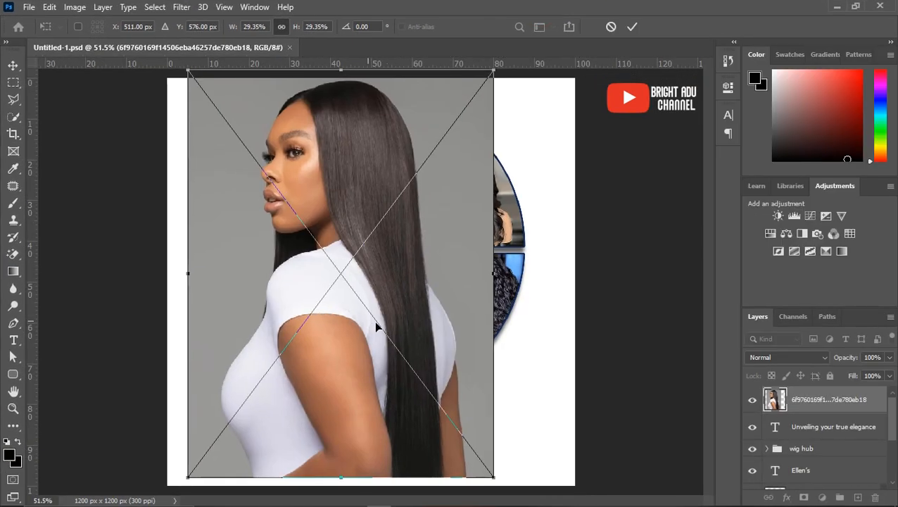
pyautogui.moveTo(406, 295); pyautogui.dragTo(434, 291)
pyautogui.press('Return')
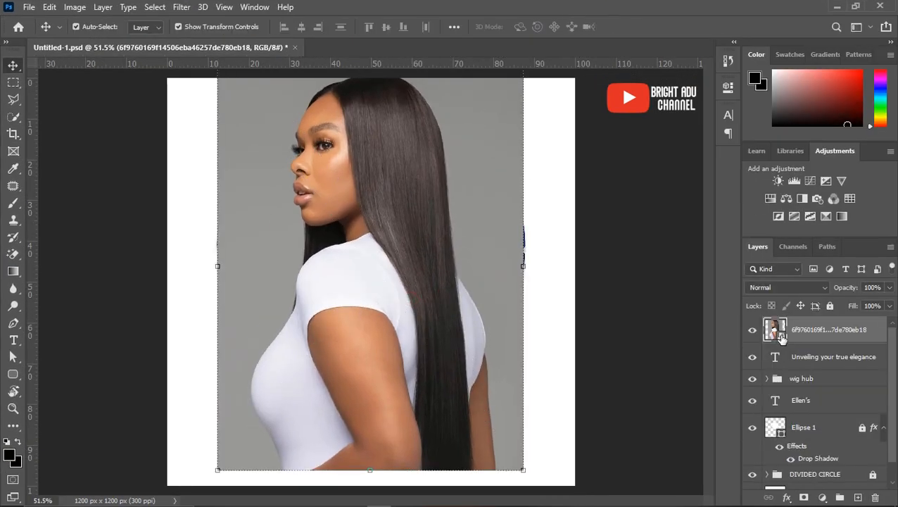
# Convert the placed photo layer to a smart object and open its contents for editing
pyautogui.rightClick(800, 334)
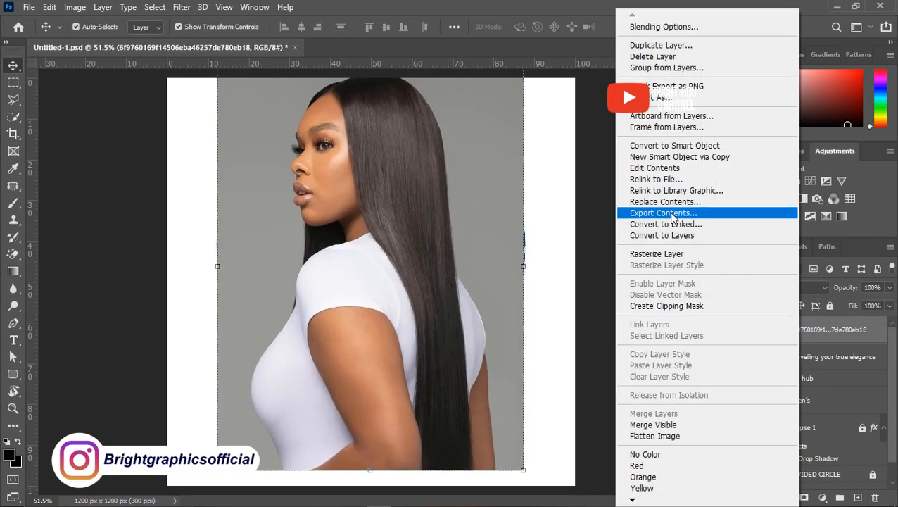
pyautogui.click(674, 148)
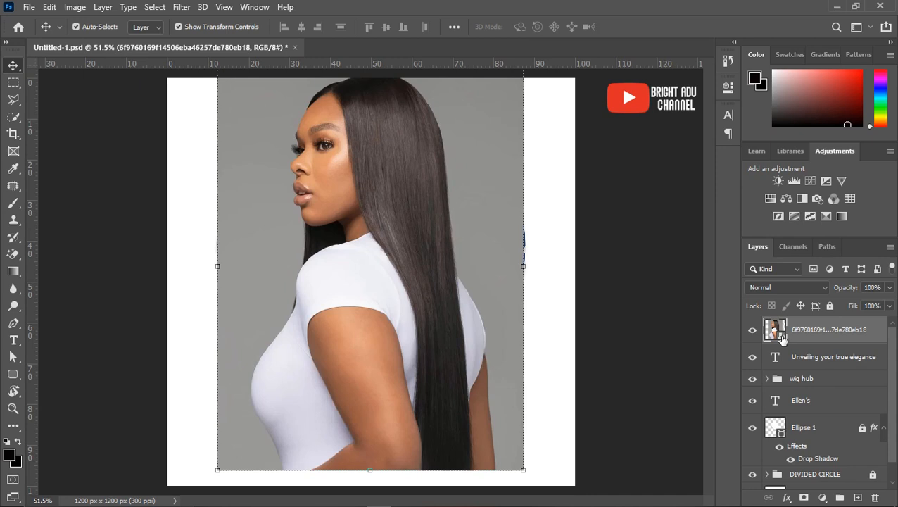
pyautogui.doubleClick(781, 336)
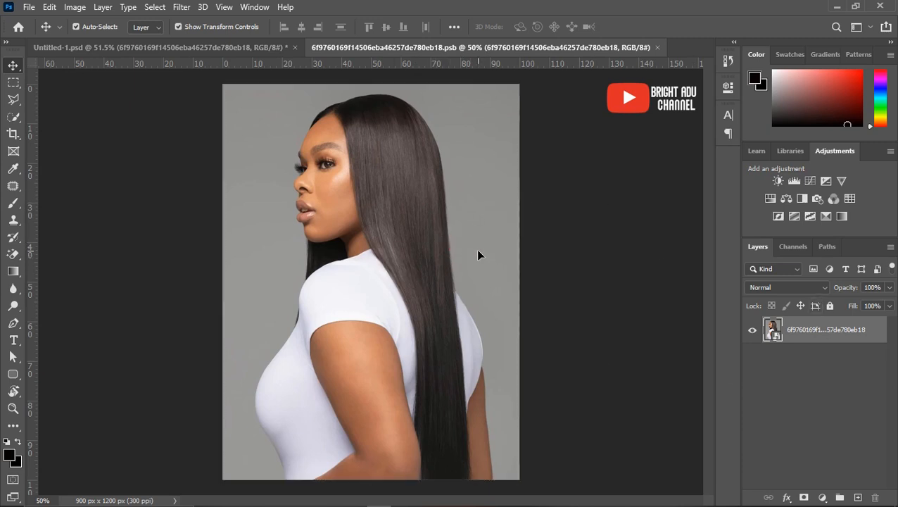
# Select the woman with the Object Selection tool and invert the selection to cover the grey background
pyautogui.click(13, 116)
pyautogui.click(82, 119)
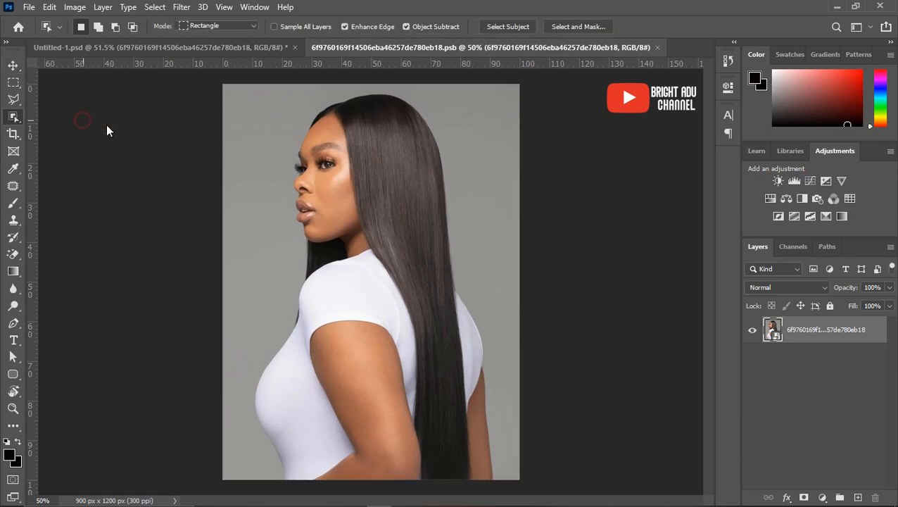
pyautogui.moveTo(229, 89)
pyautogui.mouseDown()
pyautogui.moveTo(527, 473)
pyautogui.moveTo(506, 484)
pyautogui.mouseUp()
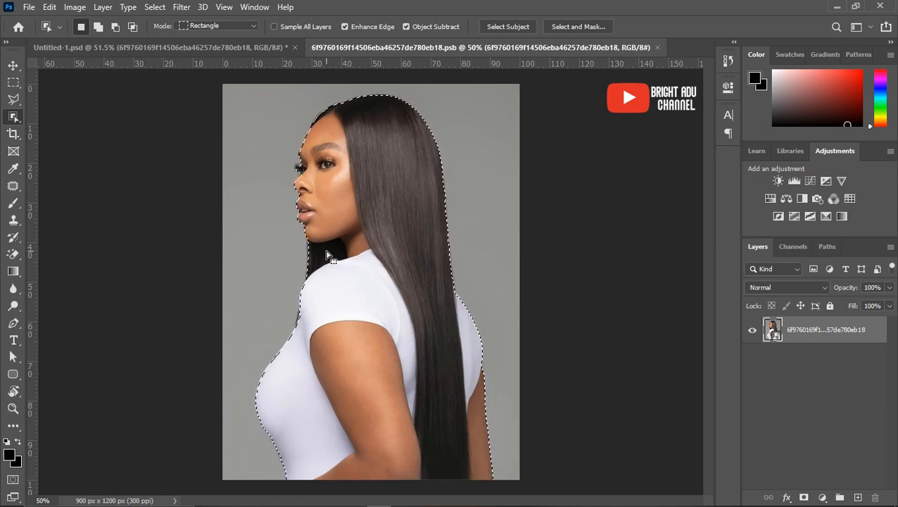
pyautogui.hotkey('ctrl', 'shift', 'i')
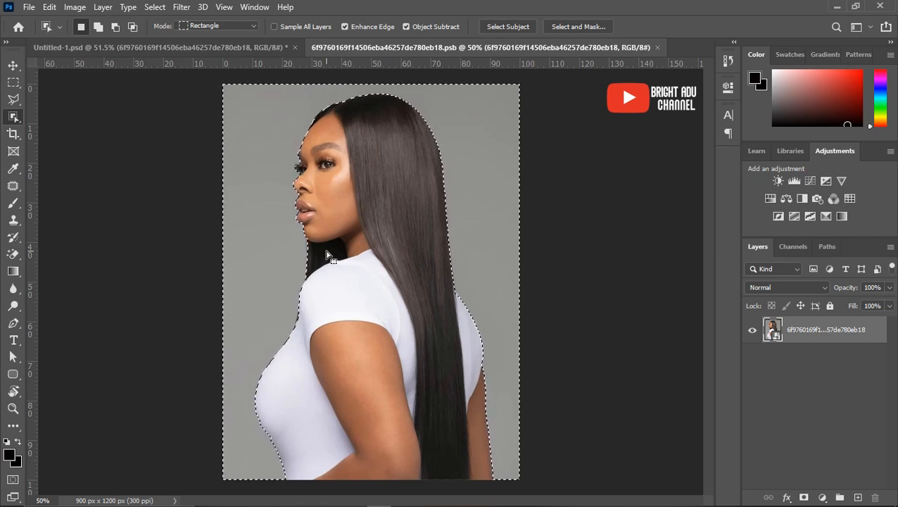
# Rasterize the photo layer, delete the selected grey background, and clear the selection
pyautogui.press('Delete')
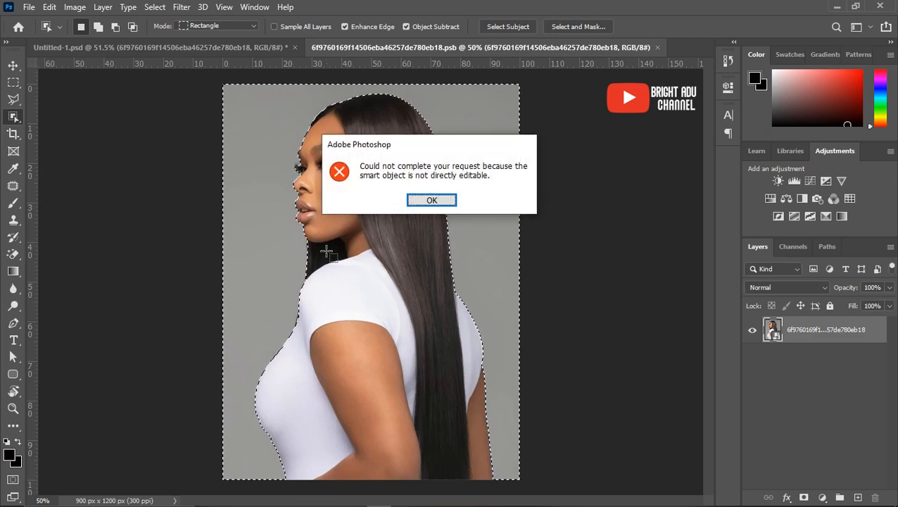
pyautogui.click(432, 203)
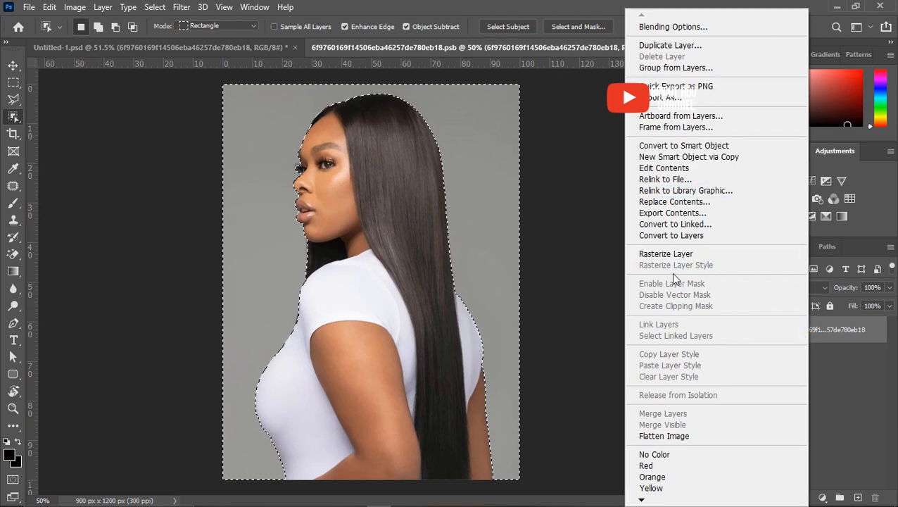
pyautogui.click(674, 254)
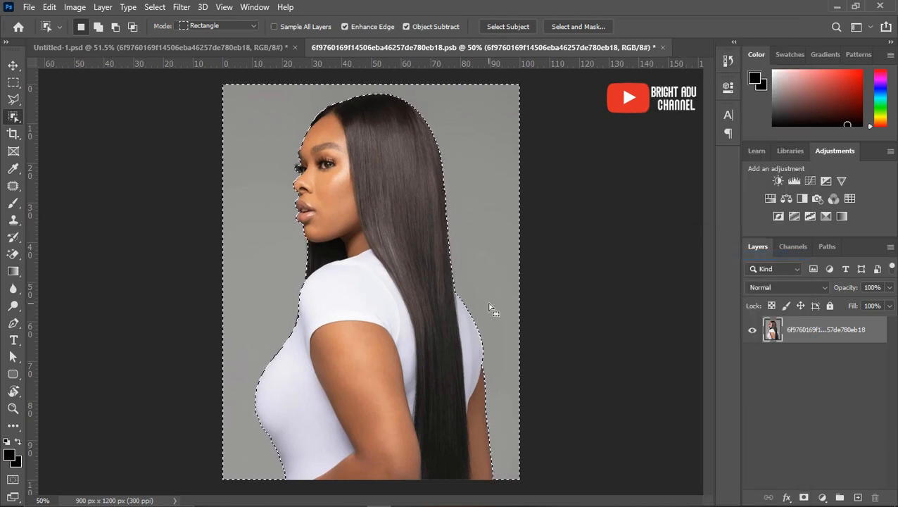
pyautogui.press('Delete')
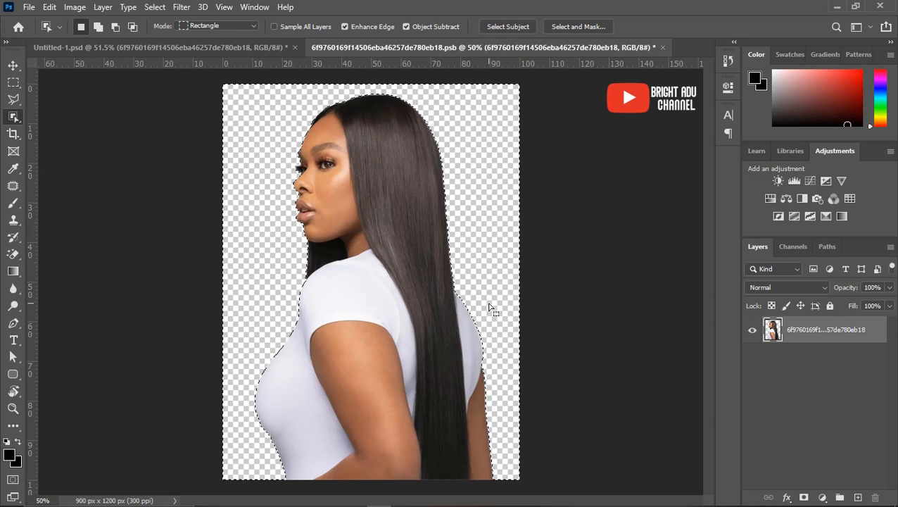
pyautogui.hotkey('ctrl', 'd')
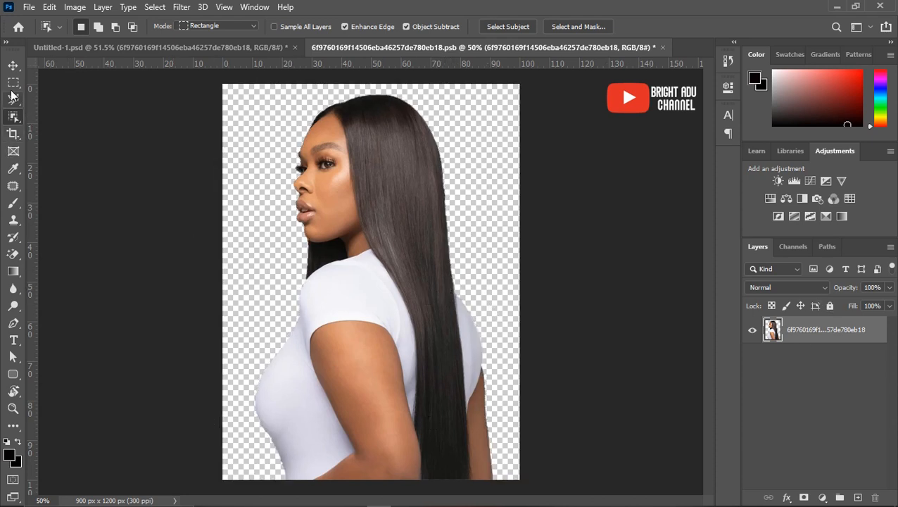
pyautogui.click(13, 254)
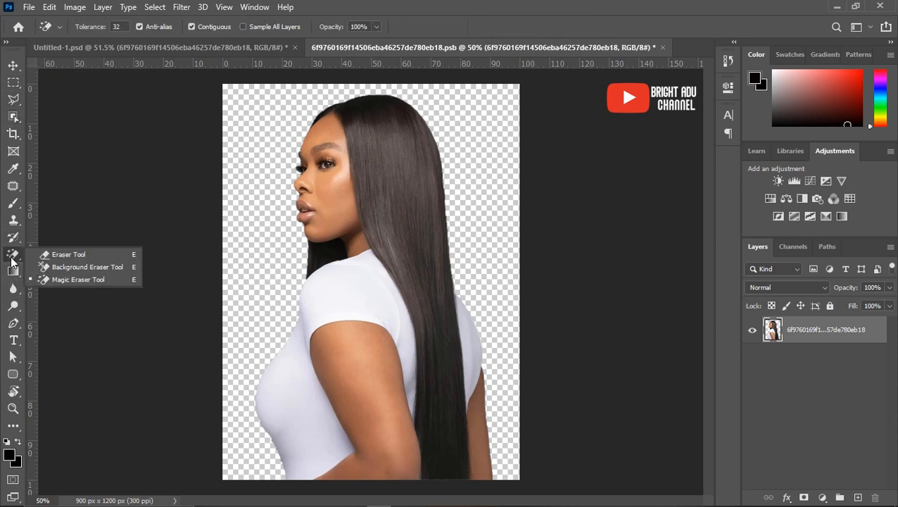
pyautogui.click(76, 279)
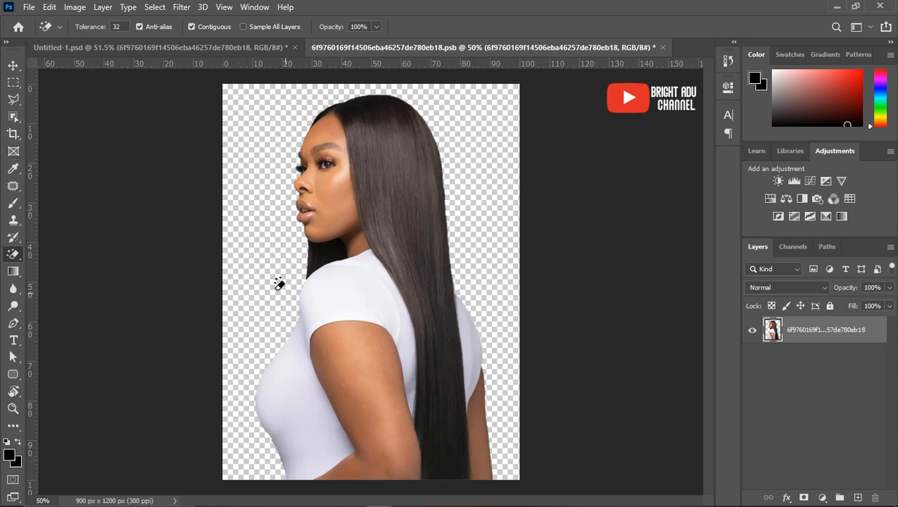
pyautogui.click(12, 68)
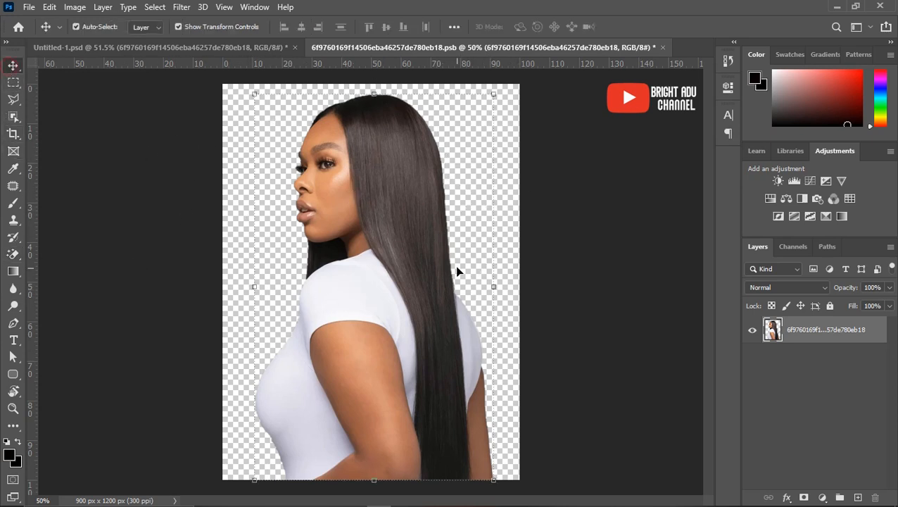
# Save and close the edited smart object contents, and scale the cut-out woman down to stand just below the tagline
pyautogui.hotkey('ctrl', 'w')
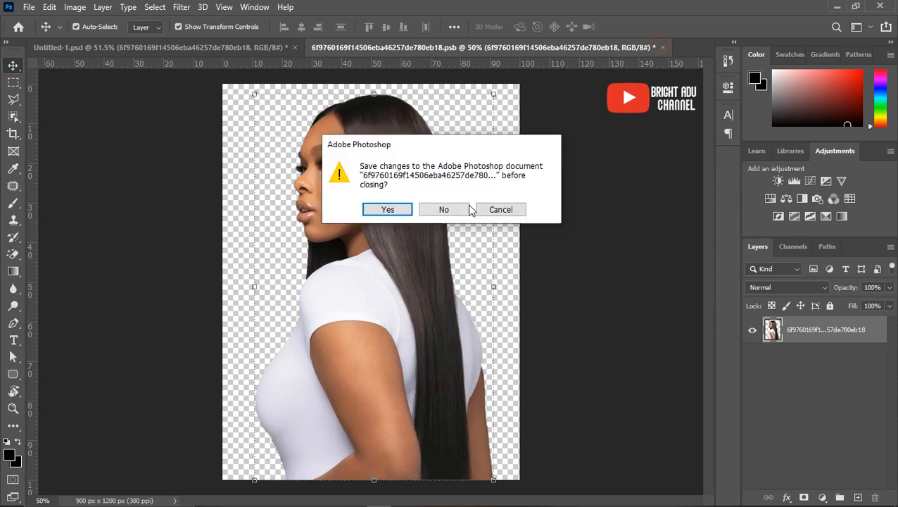
pyautogui.click(387, 210)
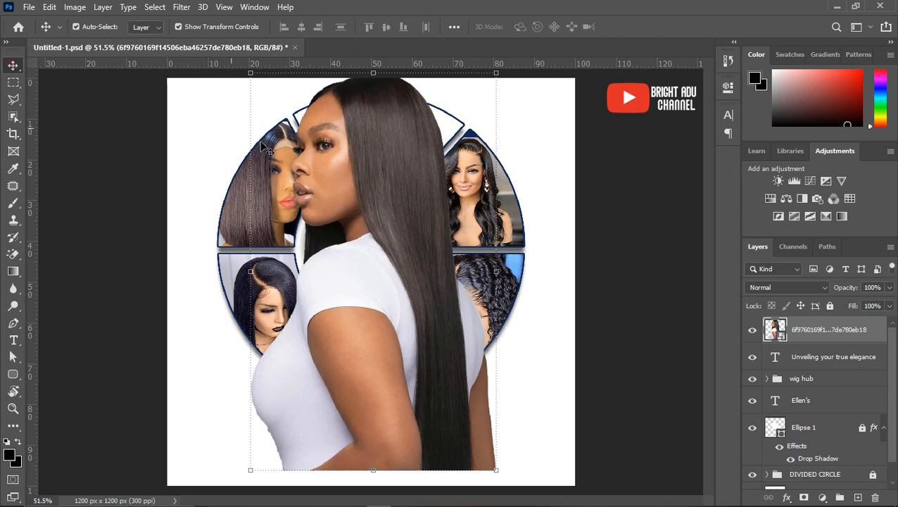
pyautogui.hotkey('ctrl', 't')
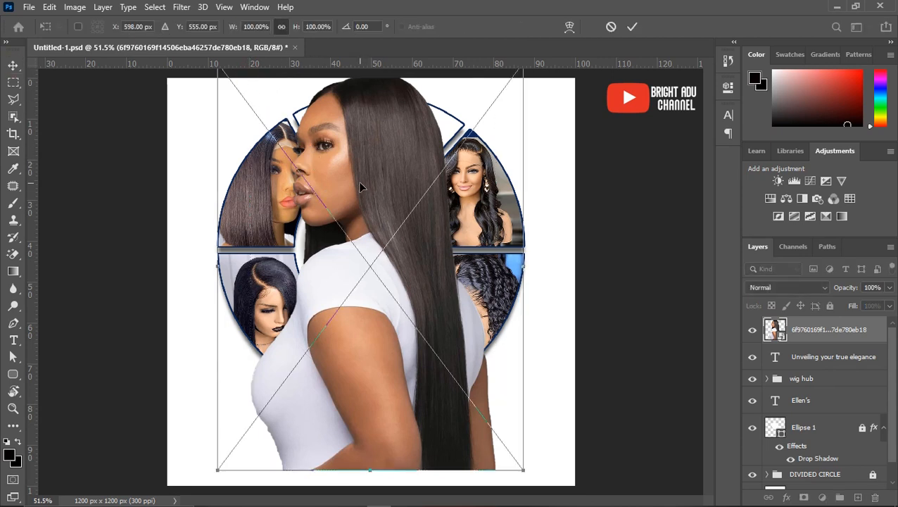
pyautogui.scroll(-1, 360, 187)
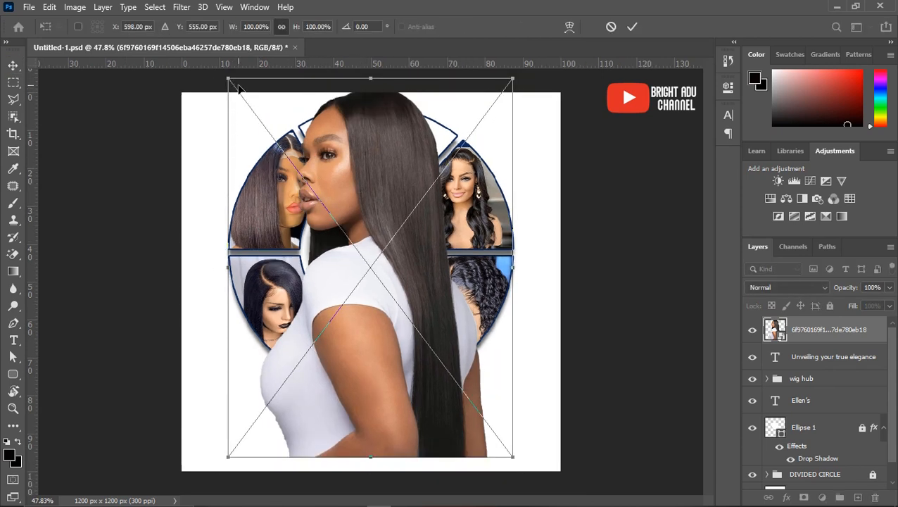
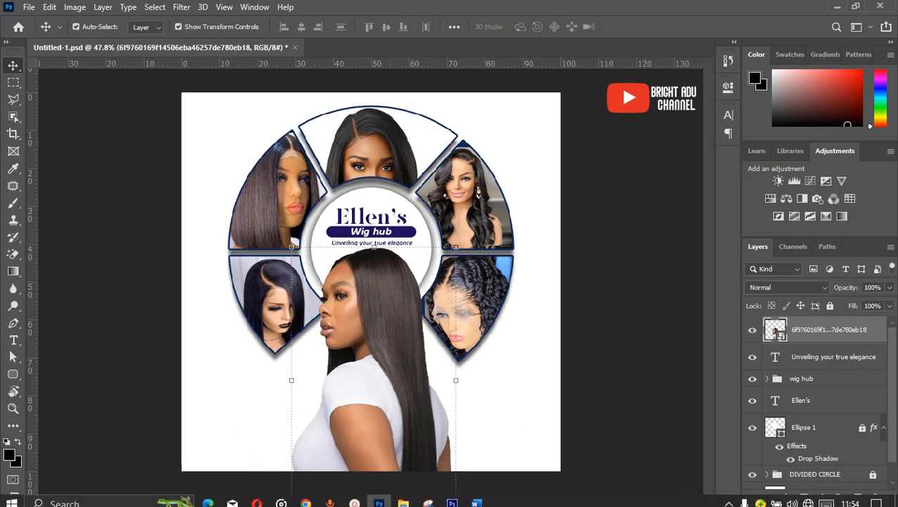
# Bring the blue metallic texture image from File Explorer into the Photoshop flyer and place it over the artwork
pyautogui.click(399, 501)
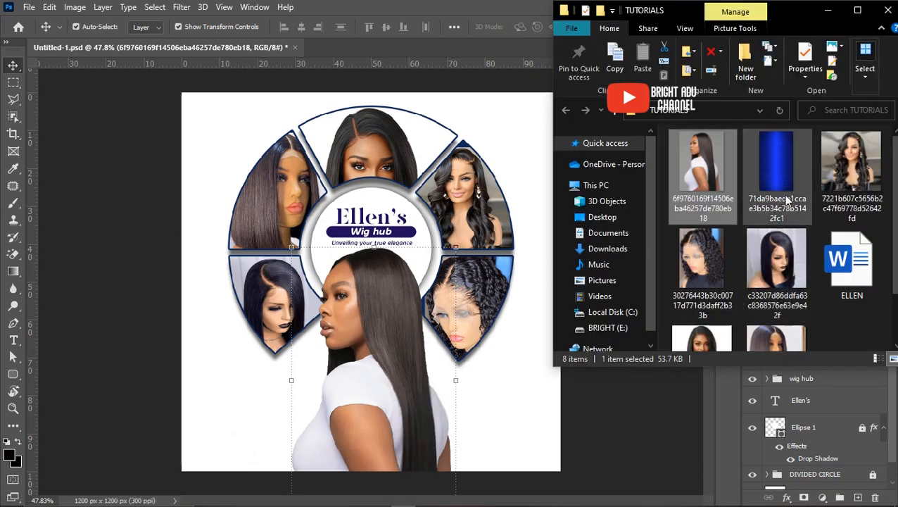
pyautogui.click(787, 169)
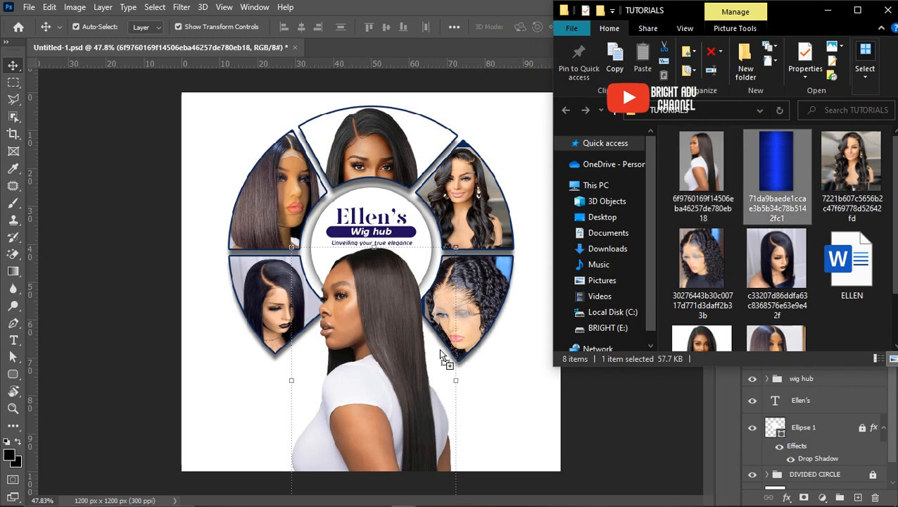
pyautogui.moveTo(369, 407); pyautogui.dragTo(369, 406)
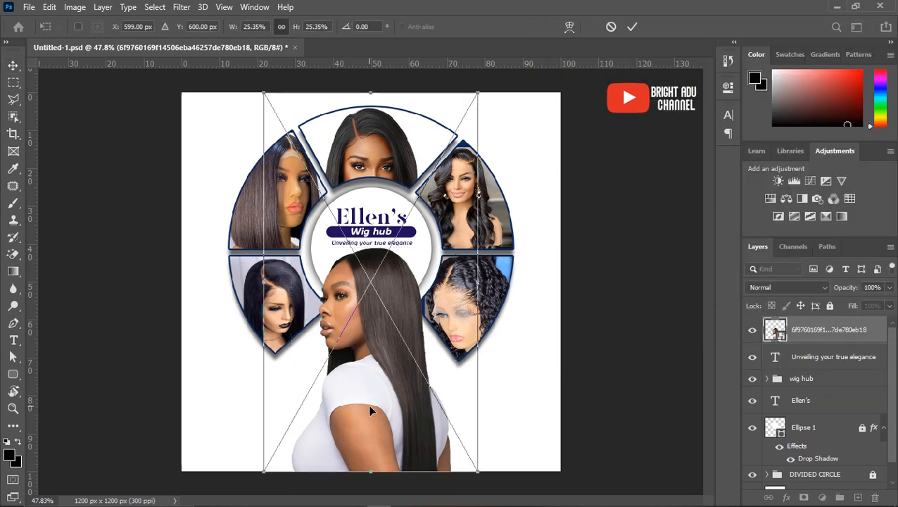
pyautogui.press('Return')
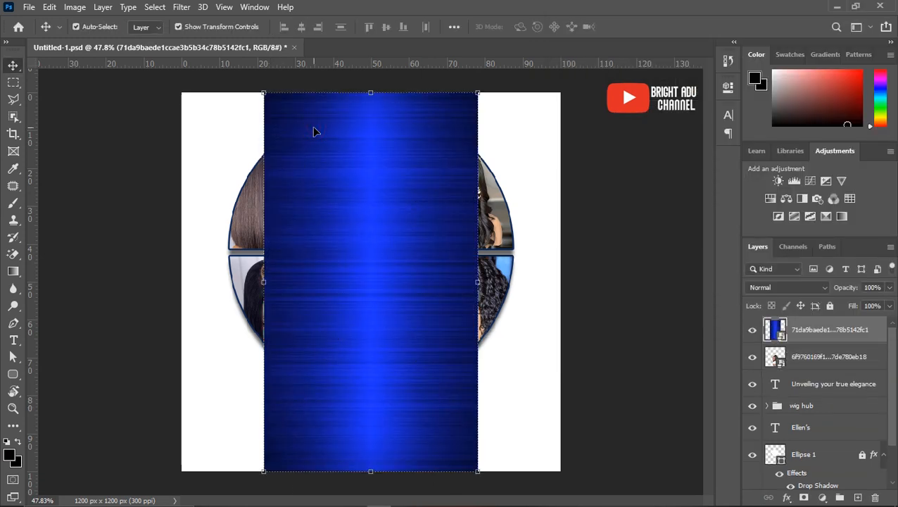
# Rotate the blue texture 180° and another 90° clockwise so it lies horizontally across the flyer
pyautogui.hotkey('ctrl', 't')
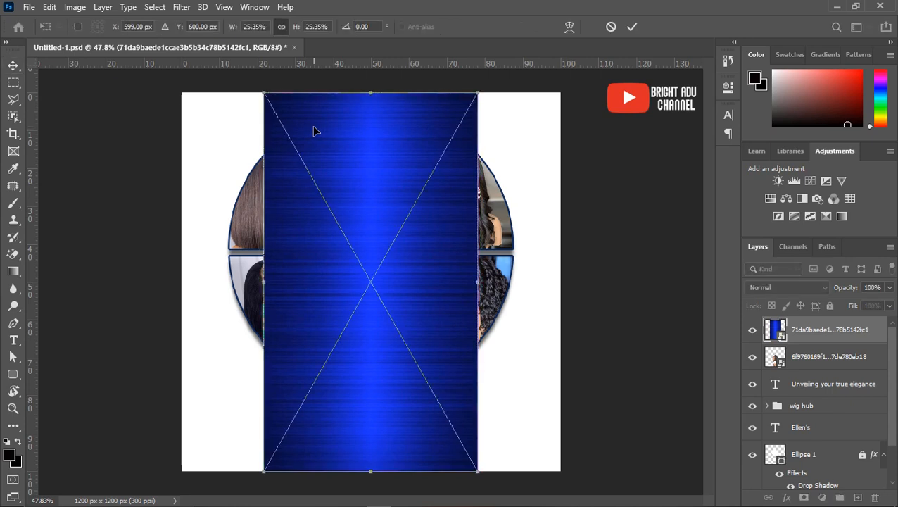
pyautogui.rightClick(314, 130)
pyautogui.click(345, 215)
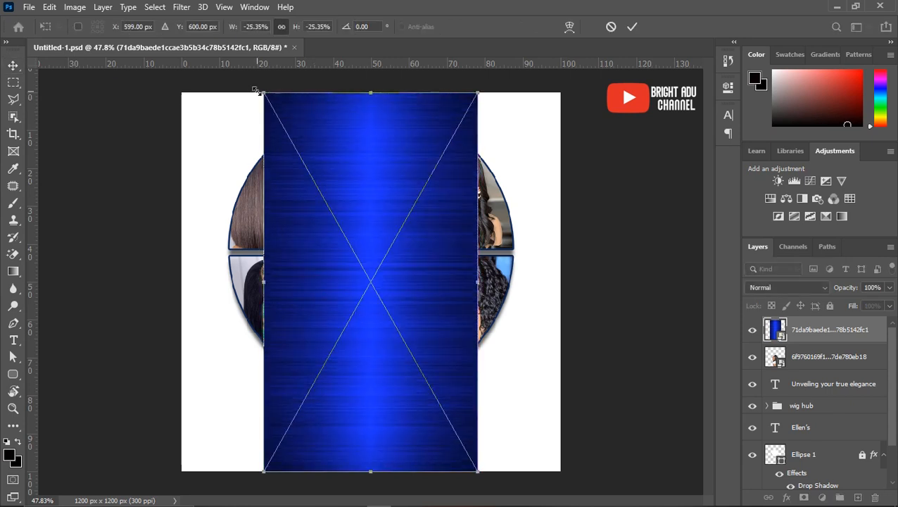
pyautogui.click(263, 83)
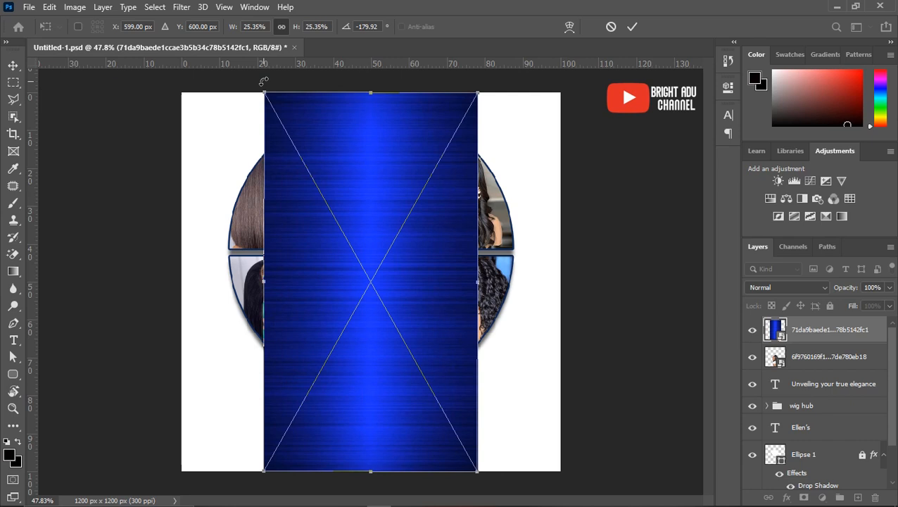
pyautogui.rightClick(356, 162)
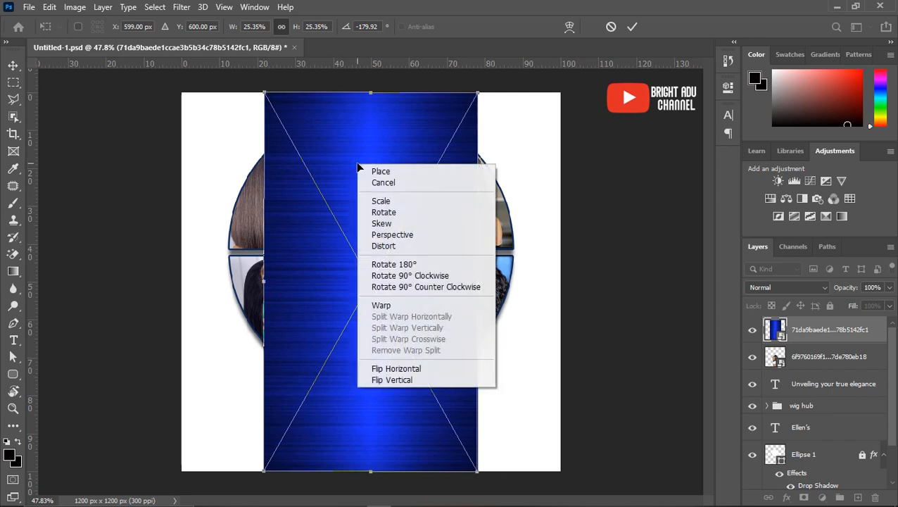
pyautogui.click(411, 281)
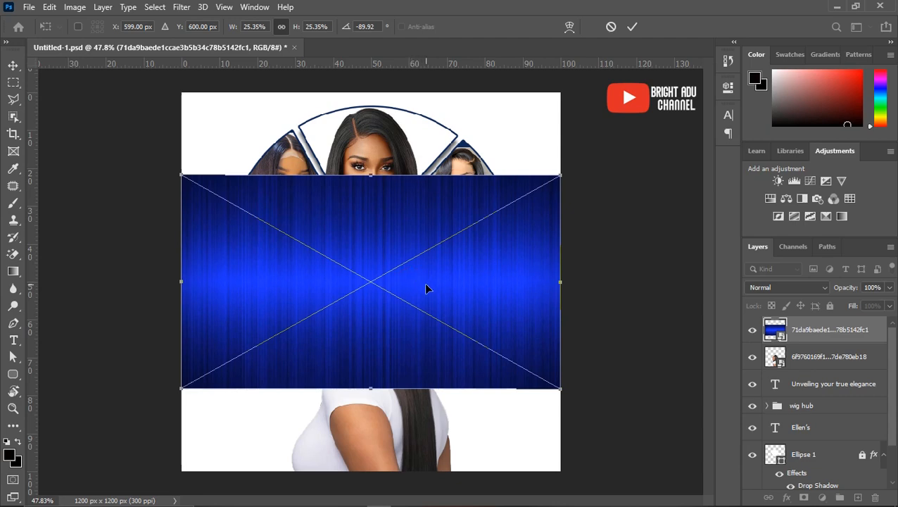
# Move the blue texture down and reduce its height to form a narrow band across the flyer's lower part
pyautogui.moveTo(425, 288); pyautogui.dragTo(428, 336)
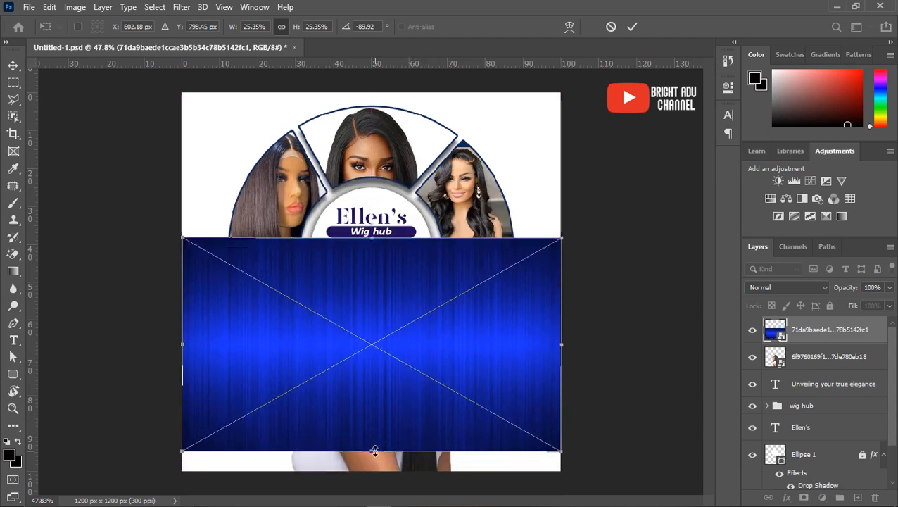
pyautogui.moveTo(375, 450); pyautogui.dragTo(383, 441)
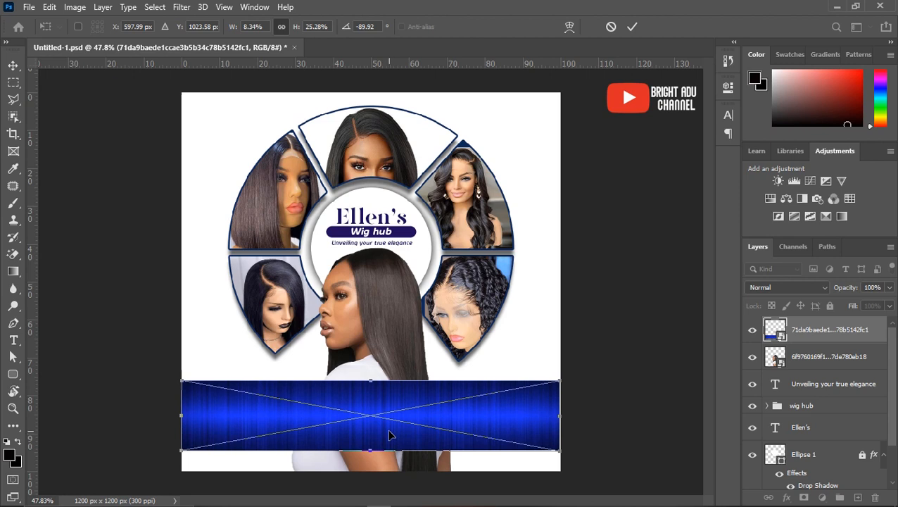
pyautogui.doubleClick(389, 433)
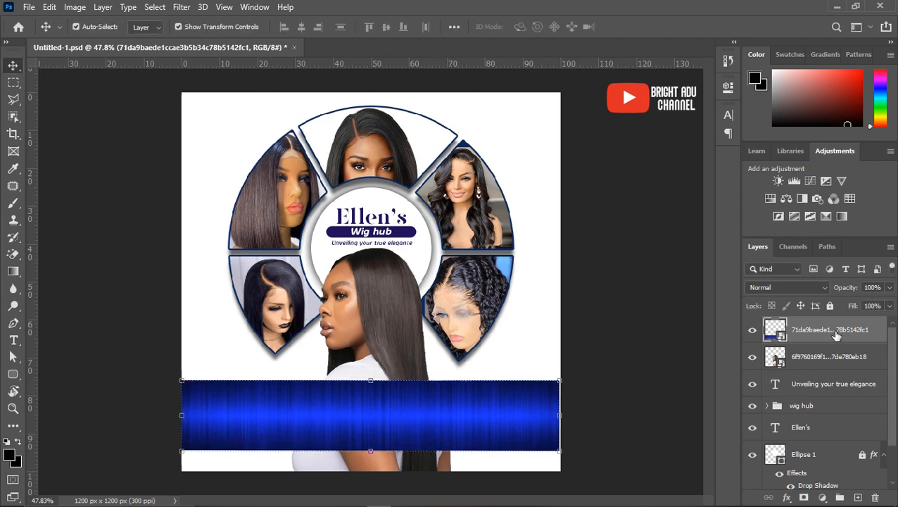
# Move the blue band's layer beneath the woman's layer and stretch the band to the flyer's right edge
pyautogui.moveTo(836, 336); pyautogui.dragTo(830, 373)
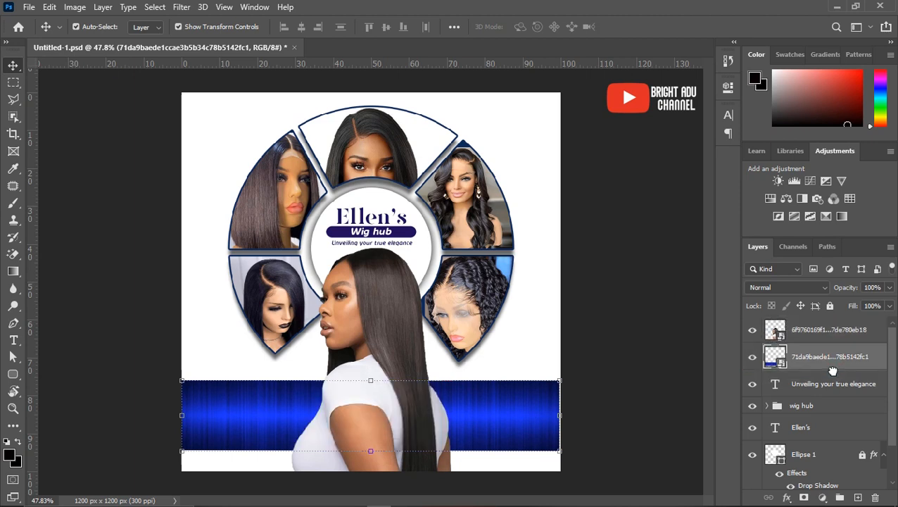
pyautogui.click(564, 414)
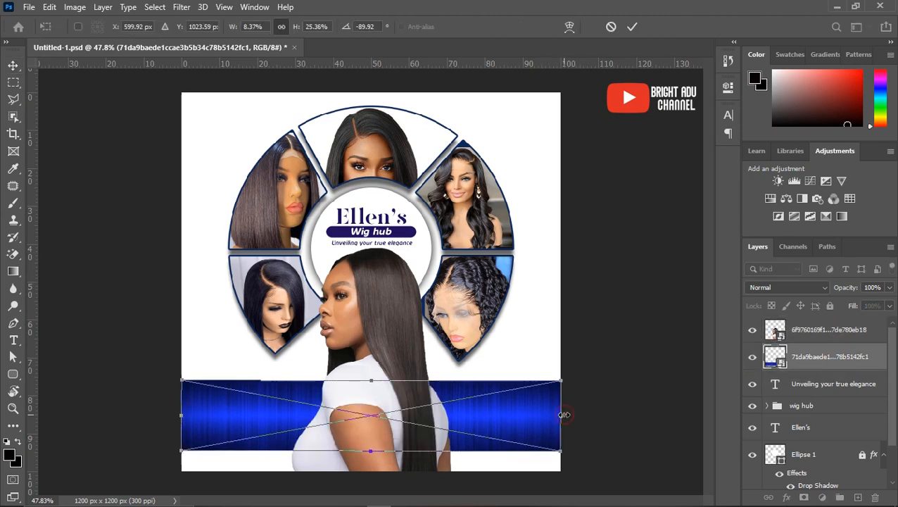
pyautogui.click(593, 360)
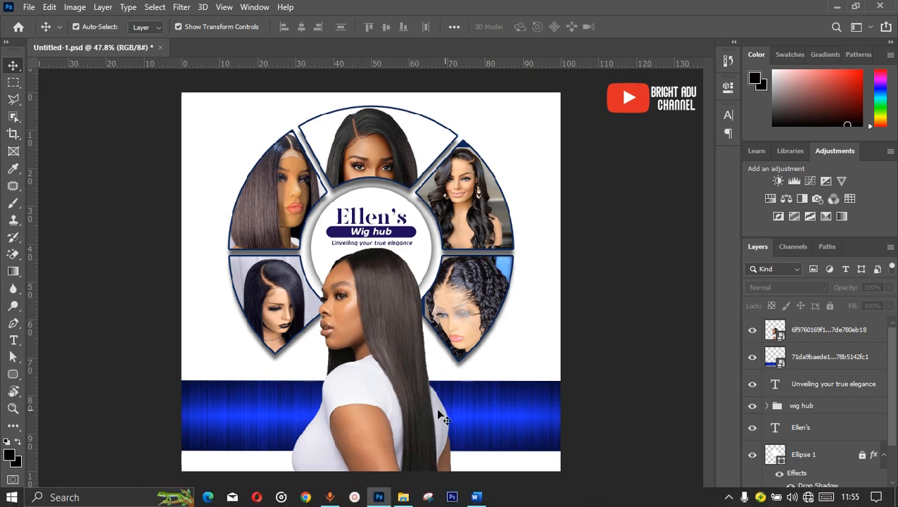
# Copy the line "Contact us for all your quality wigs at affordable price" from the ELLEN Word document and return to Photoshop
pyautogui.click(484, 499)
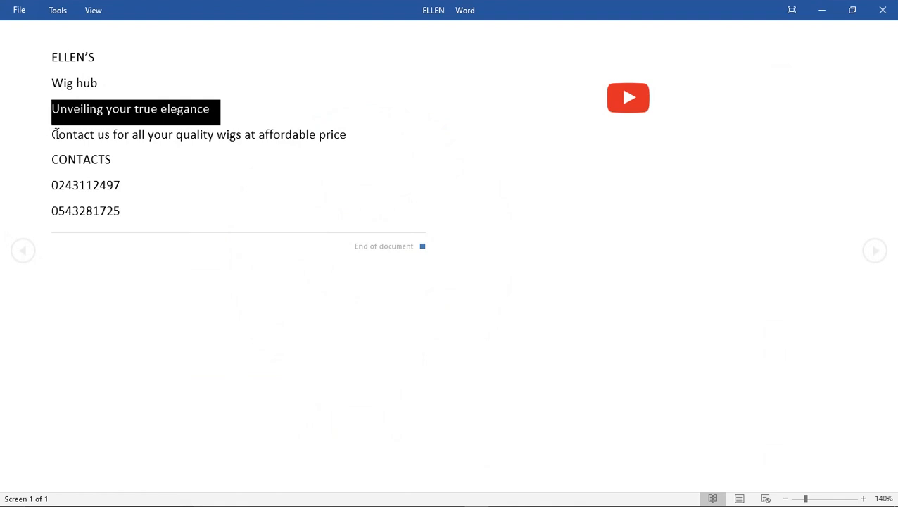
pyautogui.moveTo(52, 134); pyautogui.dragTo(383, 138)
pyautogui.hotkey('ctrl', 'c')
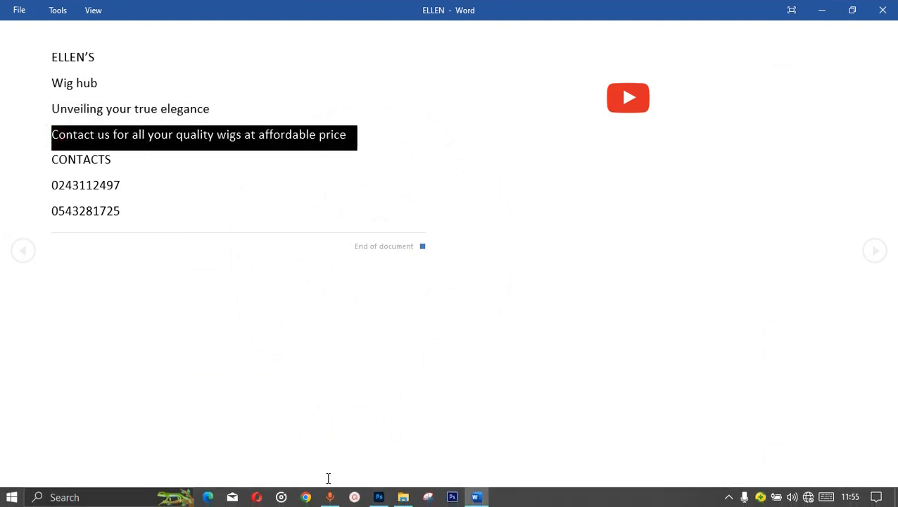
pyautogui.click(378, 496)
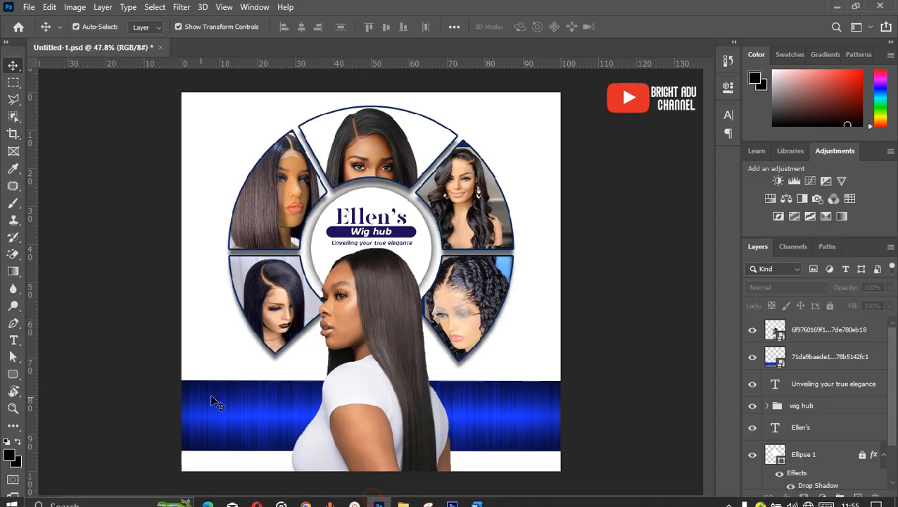
# Add a text layer on the blue band, set its colour to ffffff, and paste in the copied contact line
pyautogui.click(14, 340)
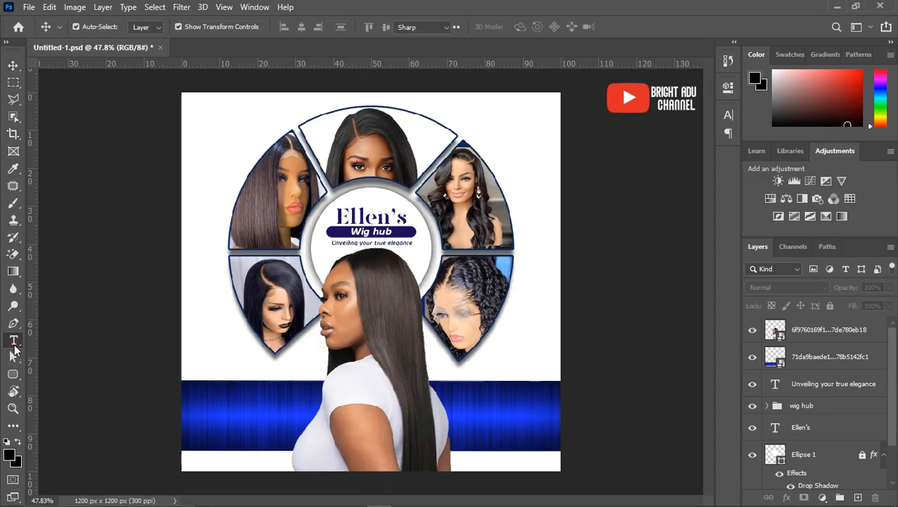
pyautogui.click(202, 410)
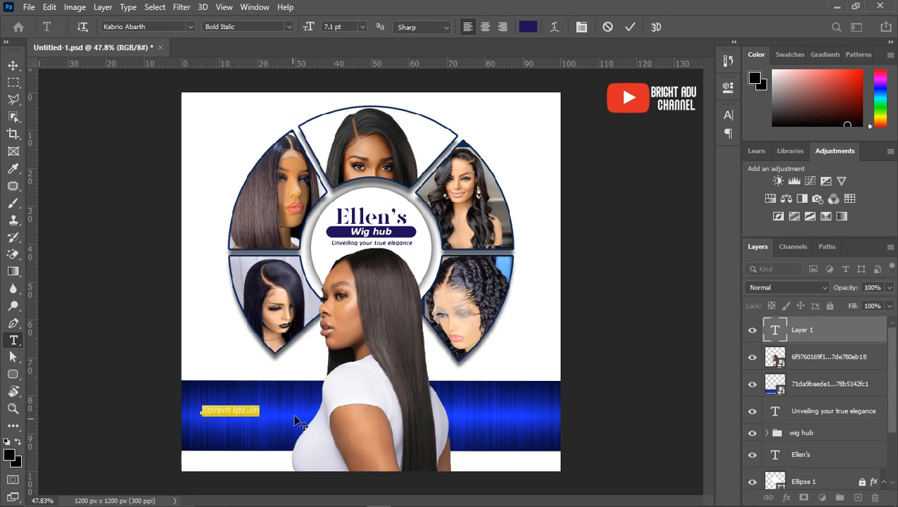
pyautogui.click(528, 27)
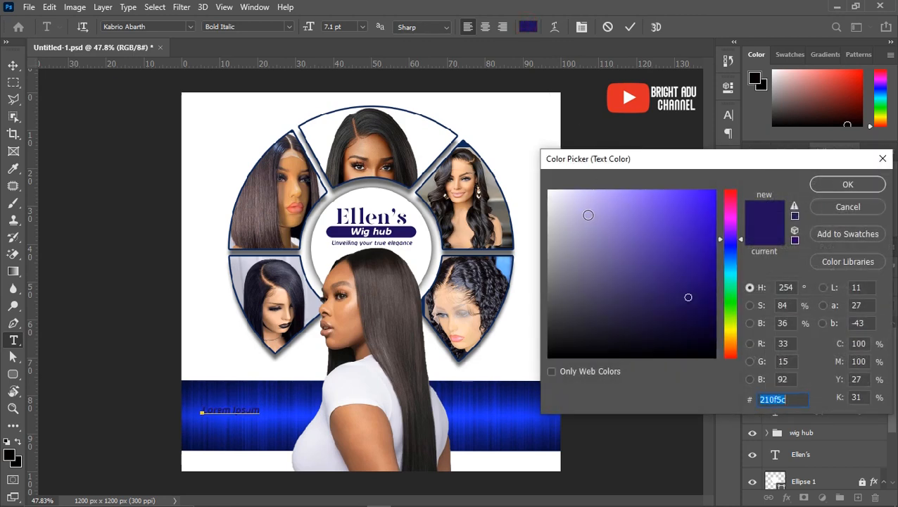
pyautogui.write('ffffff')
pyautogui.click(818, 185)
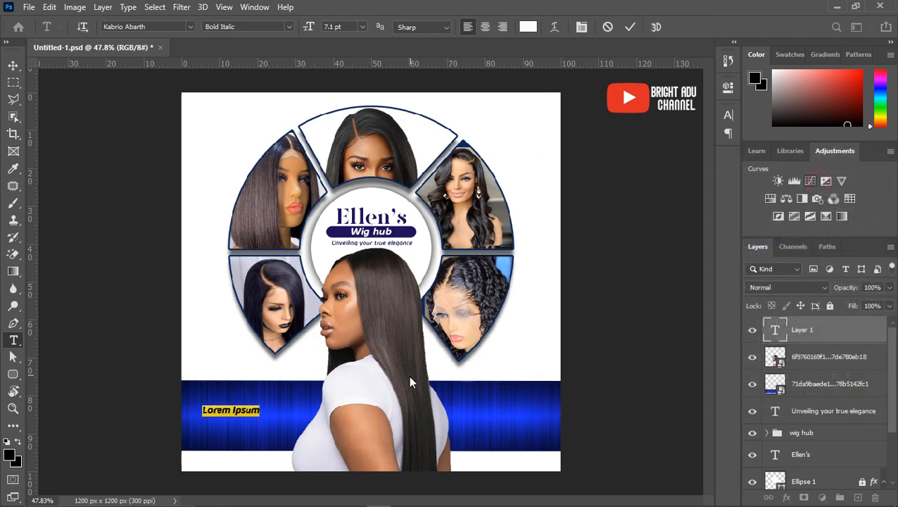
pyautogui.hotkey('ctrl', 'v')
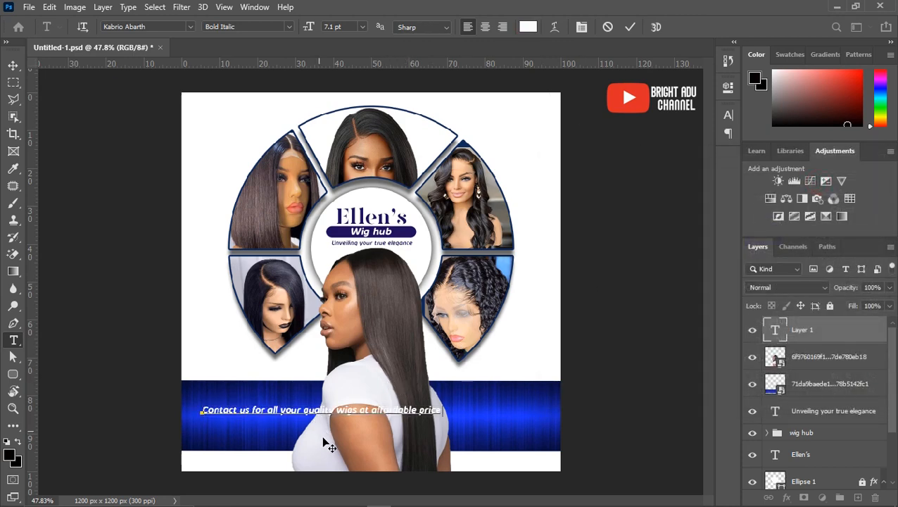
# Move the contact line up and left so it starts near the left edge of the blue band
pyautogui.click(13, 65)
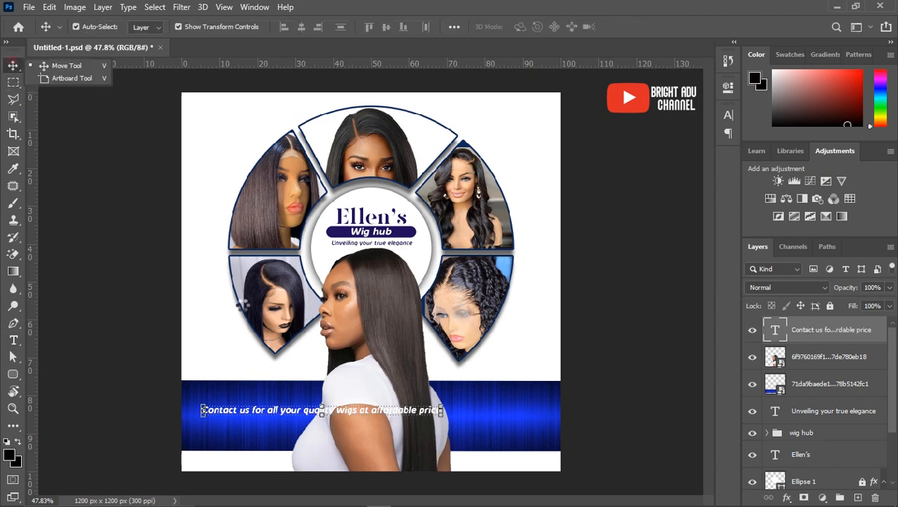
pyautogui.moveTo(386, 410)
pyautogui.mouseDown()
pyautogui.moveTo(370, 403)
pyautogui.moveTo(379, 404)
pyautogui.mouseUp()
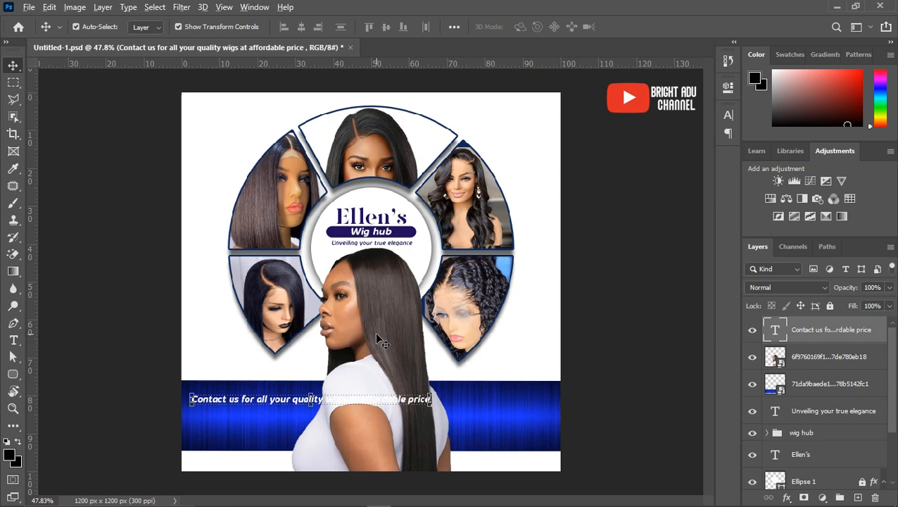
pyautogui.scroll(5, 376, 334)
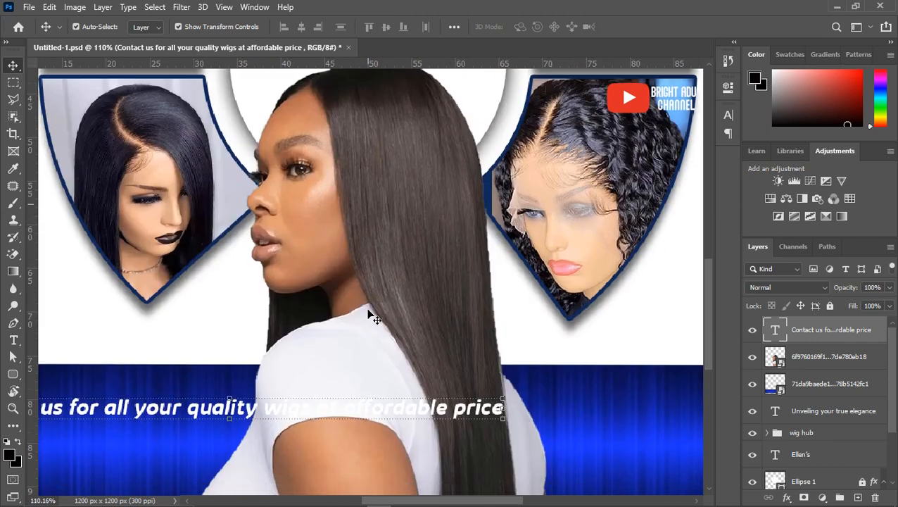
pyautogui.scroll(-3, 372, 316)
pyautogui.hscroll(-3, 371, 315)
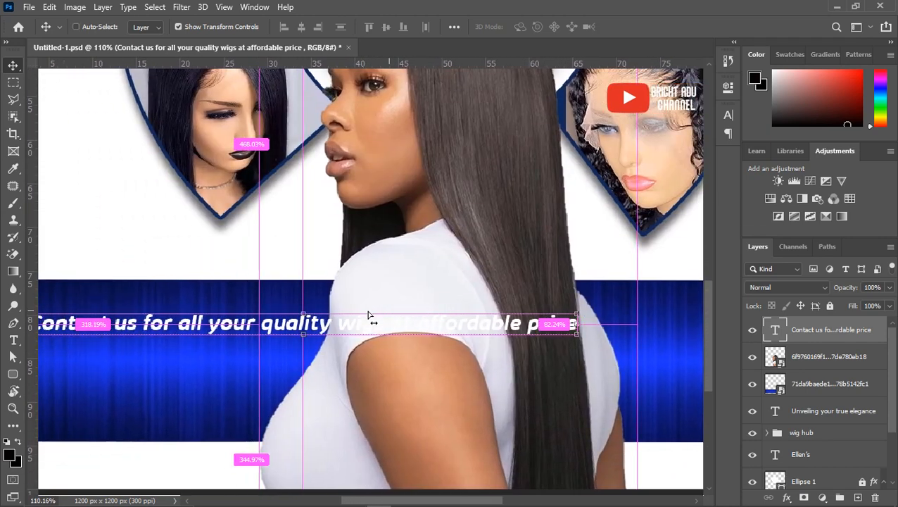
pyautogui.hscroll(-5, 367, 315)
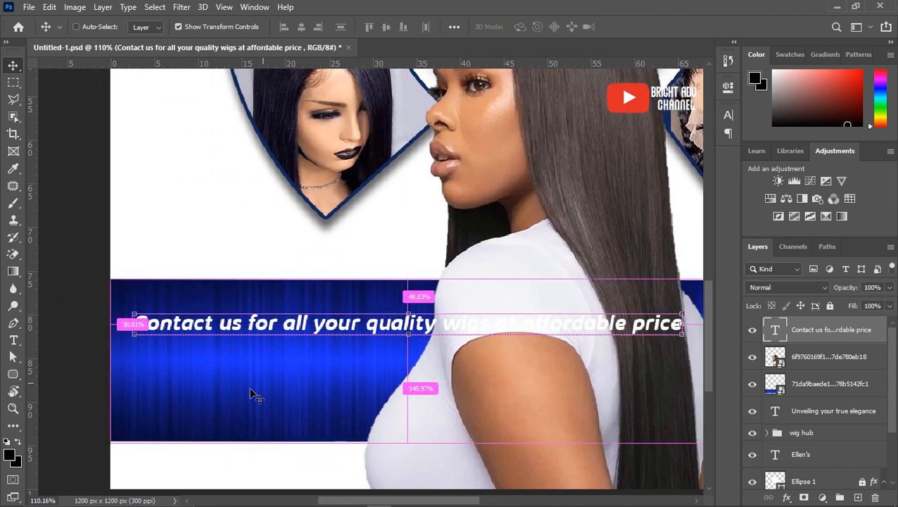
pyautogui.moveTo(271, 331); pyautogui.dragTo(258, 330)
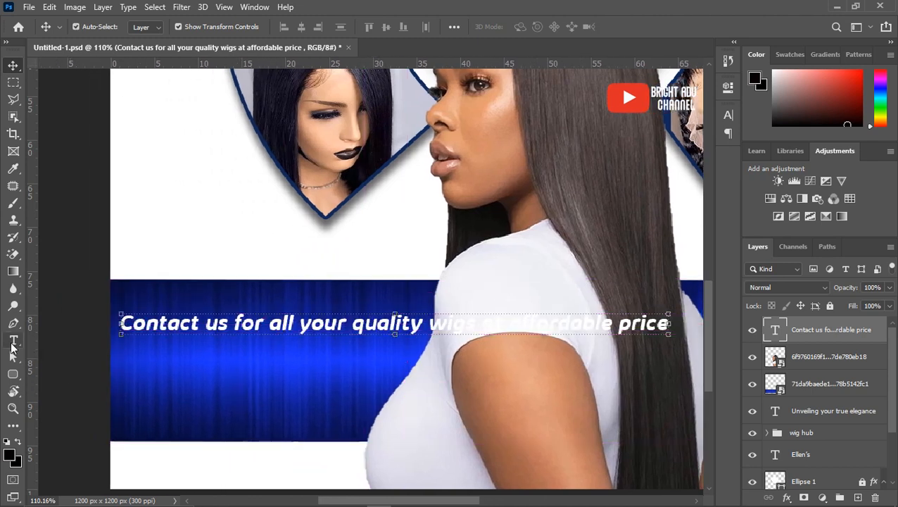
# Break the contact line into two lines before "wigs" and nudge the text block slightly right and down, then deselect it
pyautogui.click(13, 341)
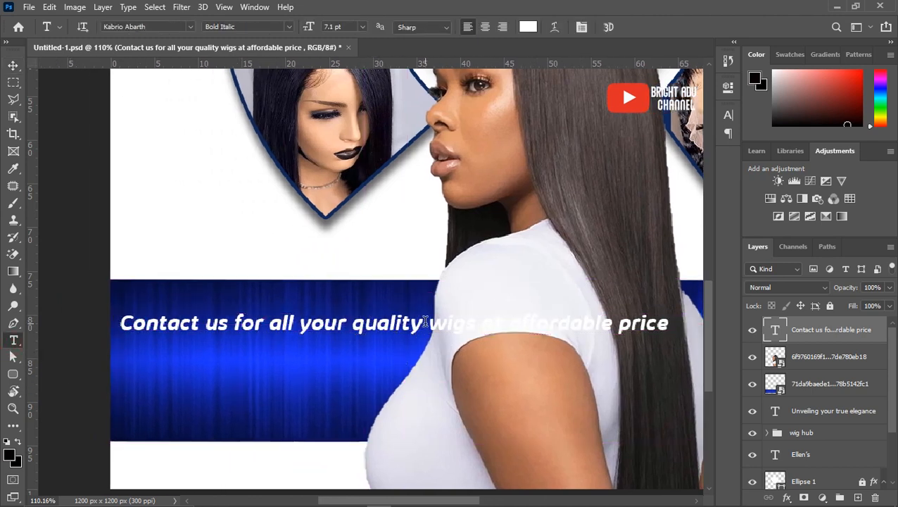
pyautogui.click(425, 322)
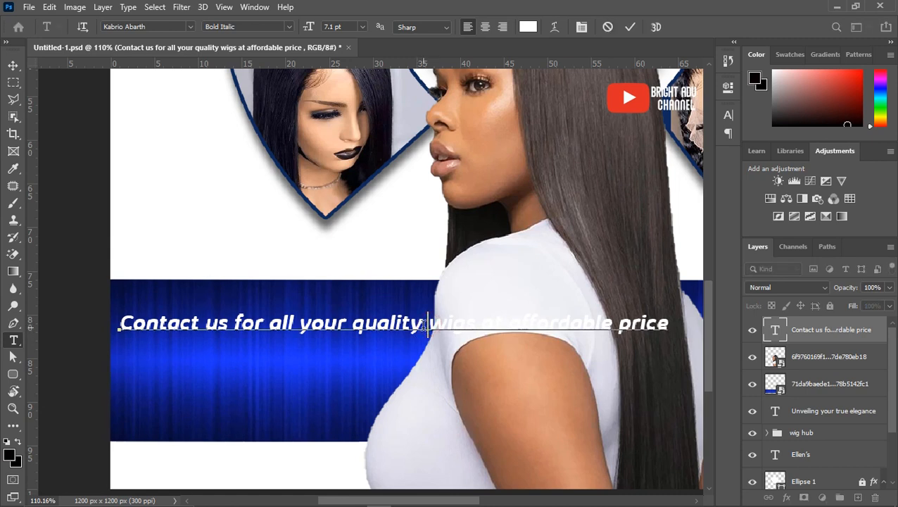
pyautogui.press('Return')
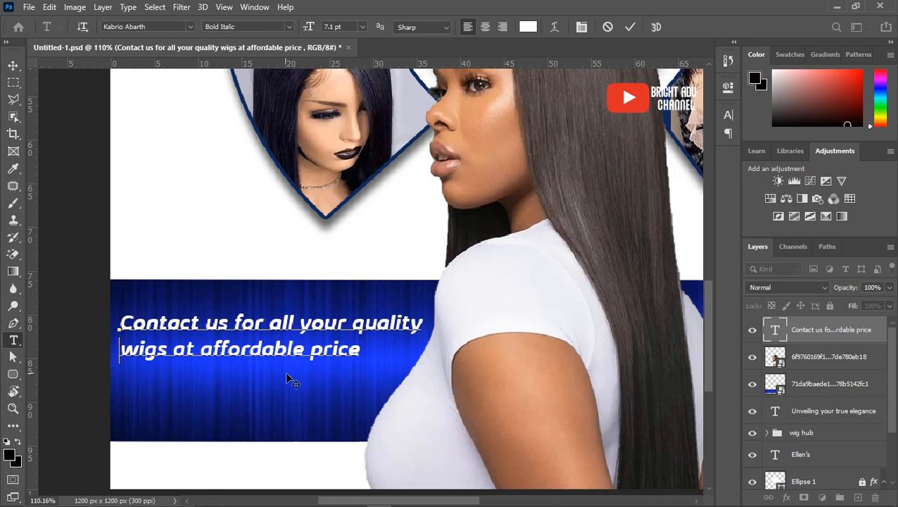
pyautogui.click(629, 28)
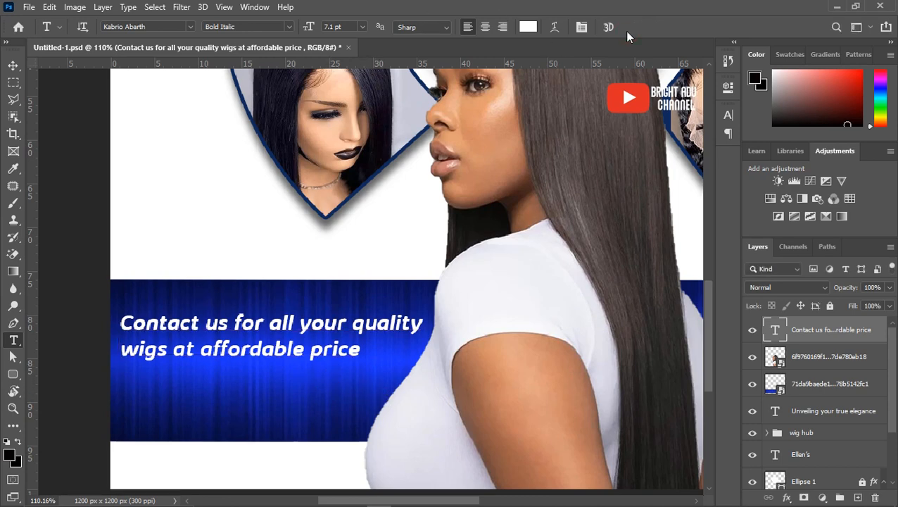
pyautogui.hotkey('ctrl', '0')
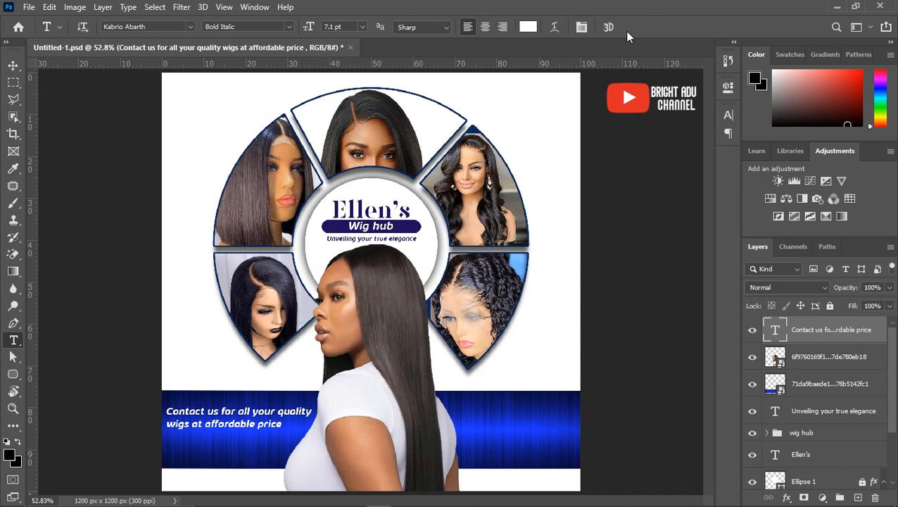
pyautogui.click(13, 66)
pyautogui.moveTo(247, 420); pyautogui.dragTo(251, 423)
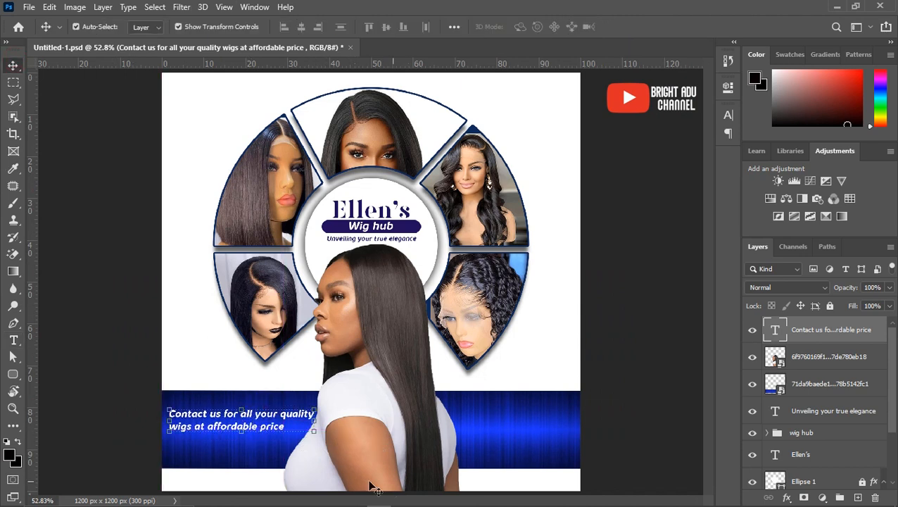
pyautogui.click(666, 304)
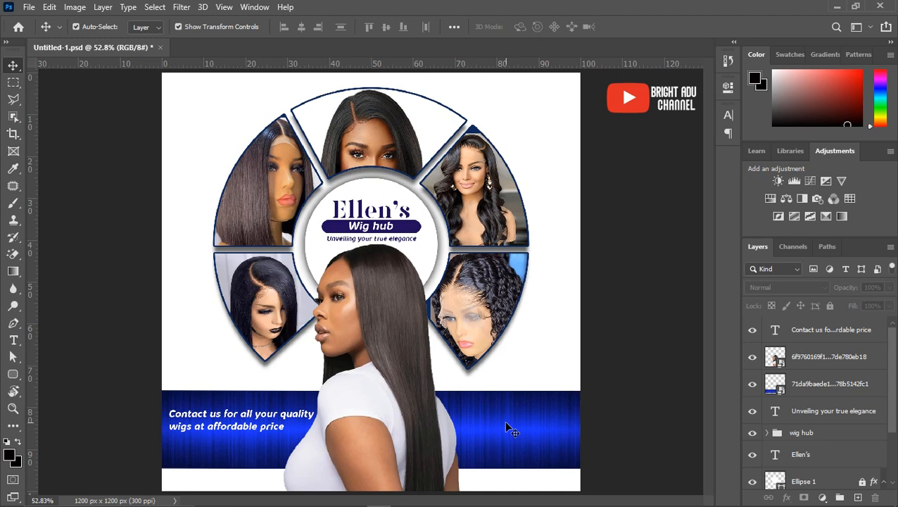
# Draw a rounded rectangle about 215 by 42 px on the blue band right of the woman and fill it white
pyautogui.click(11, 377)
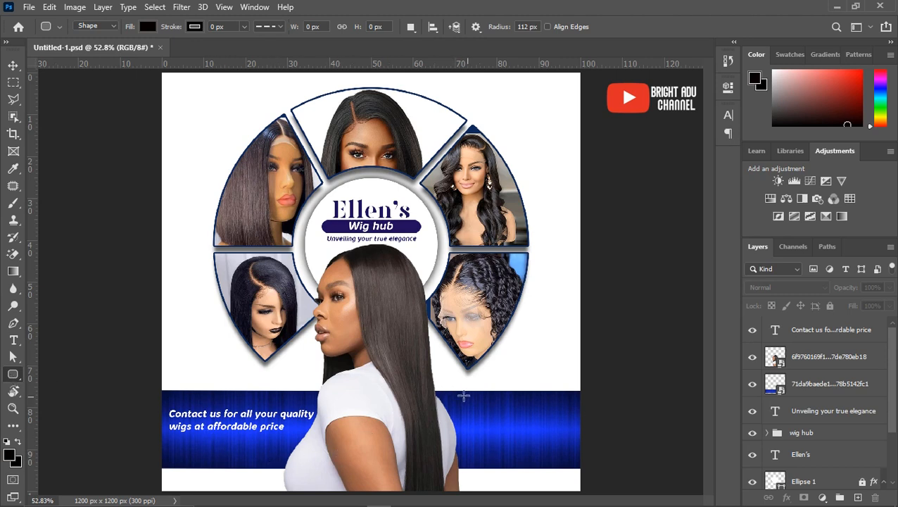
pyautogui.moveTo(487, 404); pyautogui.dragTo(562, 421)
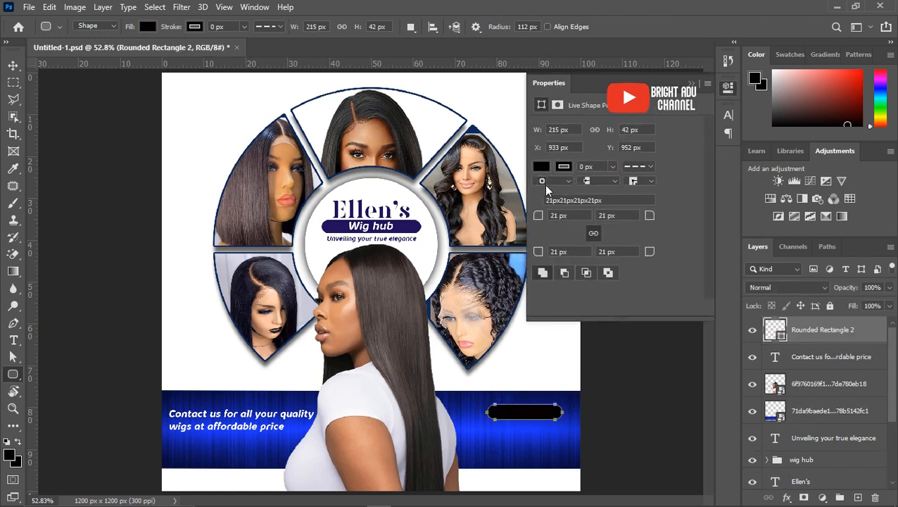
pyautogui.click(540, 167)
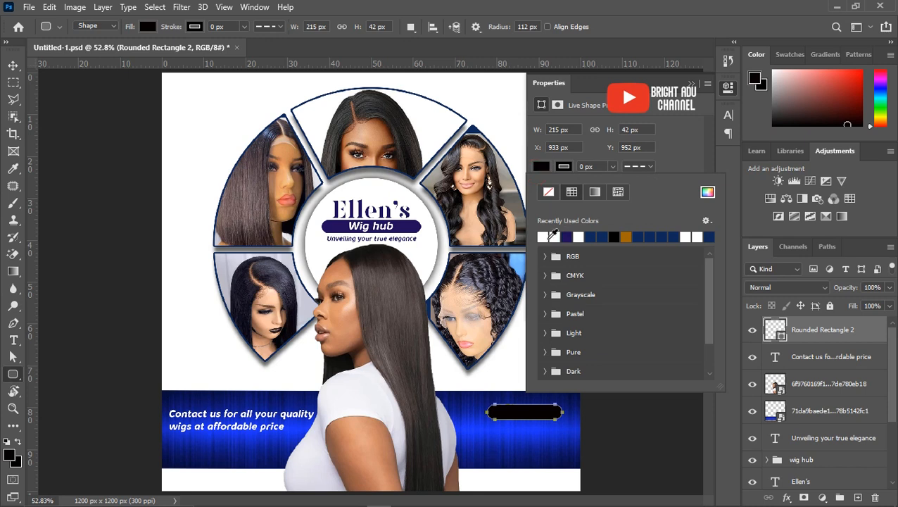
pyautogui.click(553, 235)
# Scale the white rounded rectangle to about 107% and shift it slightly left and up on the blue band
pyautogui.click(12, 65)
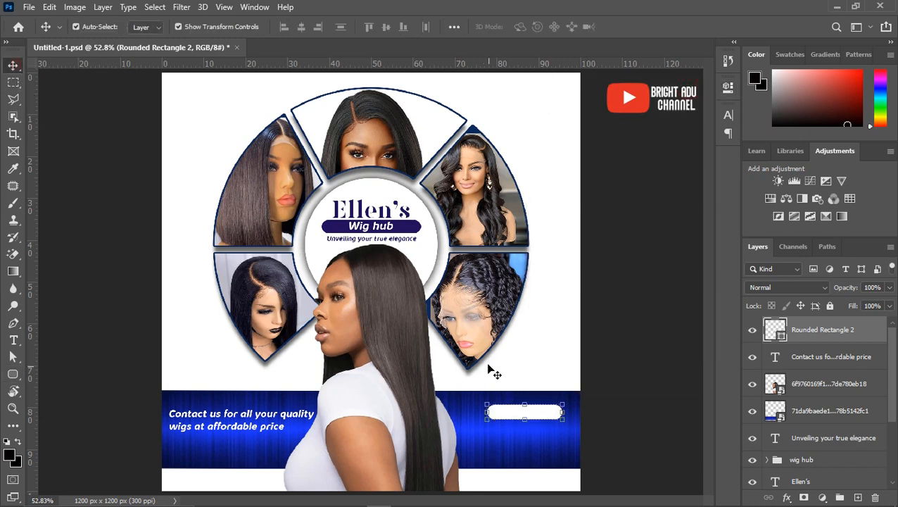
pyautogui.moveTo(532, 411); pyautogui.dragTo(554, 418)
pyautogui.click(548, 418)
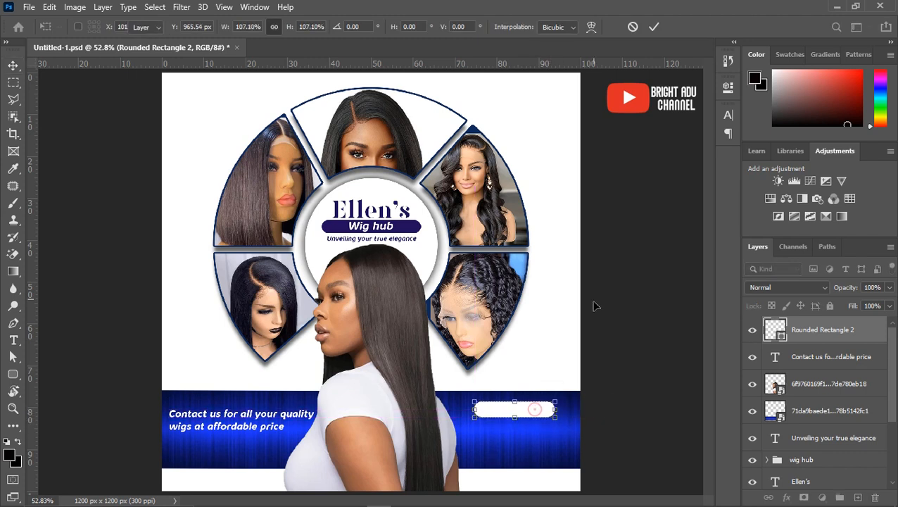
pyautogui.press('Return')
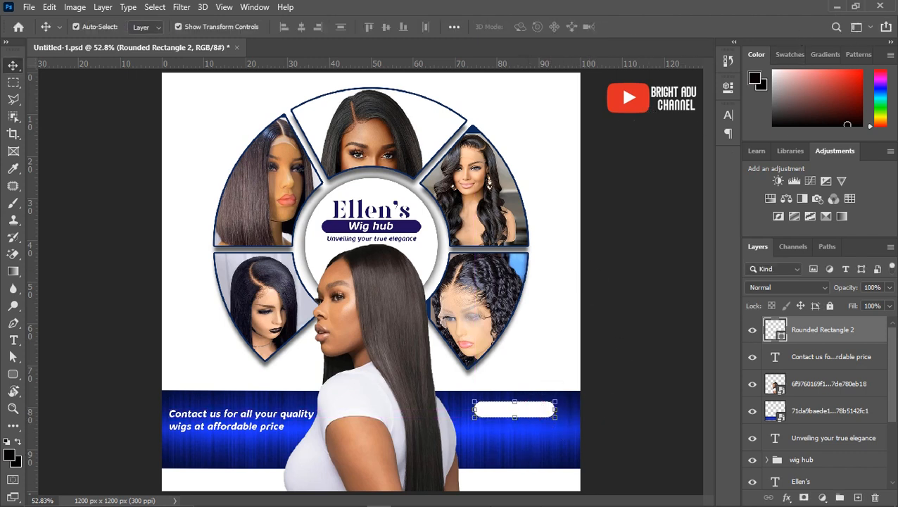
# Copy the first phone number under CONTACTS from the ELLEN Word document and return to Photoshop
pyautogui.click(475, 497)
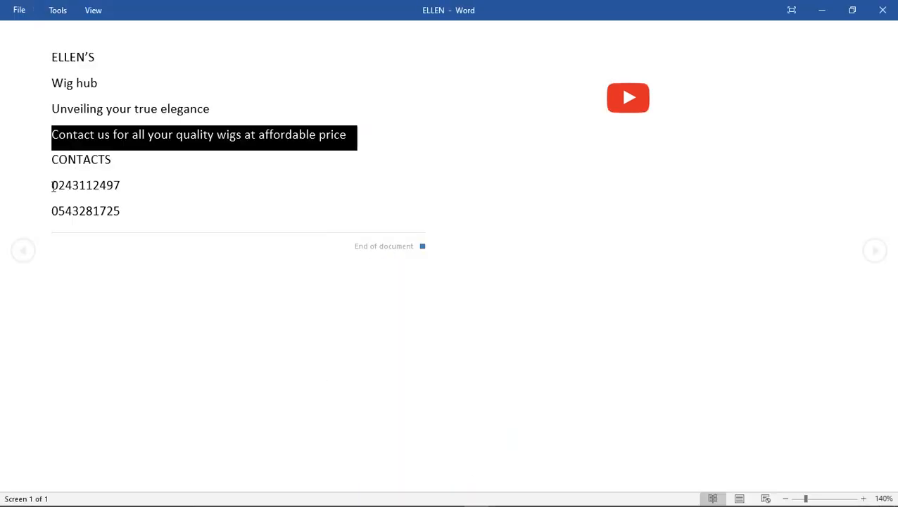
pyautogui.moveTo(53, 185); pyautogui.dragTo(134, 186)
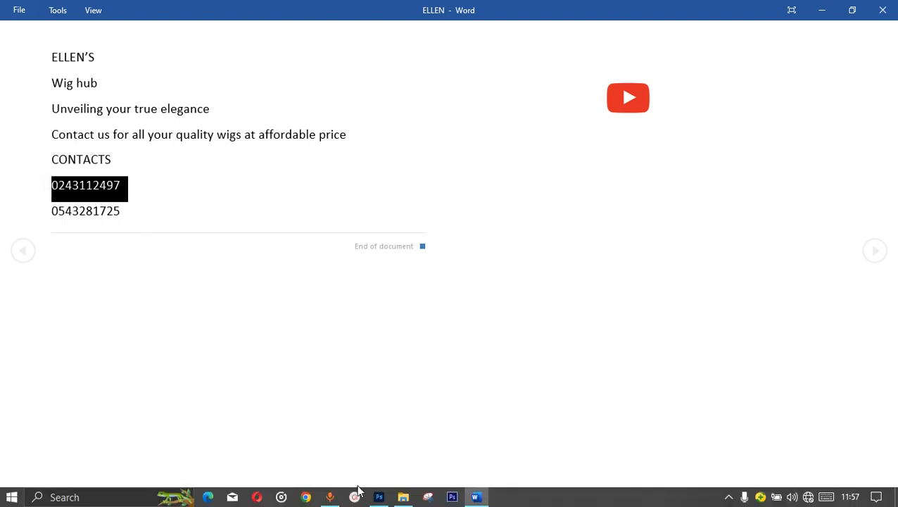
pyautogui.click(384, 496)
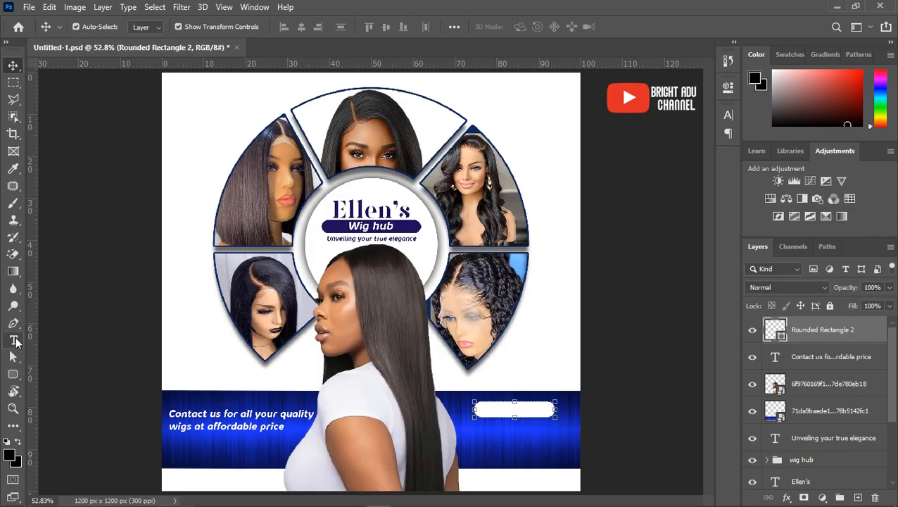
# Add a white text layer with the copied phone number and place it just beneath the white rounded rectangle
pyautogui.click(13, 341)
pyautogui.click(491, 451)
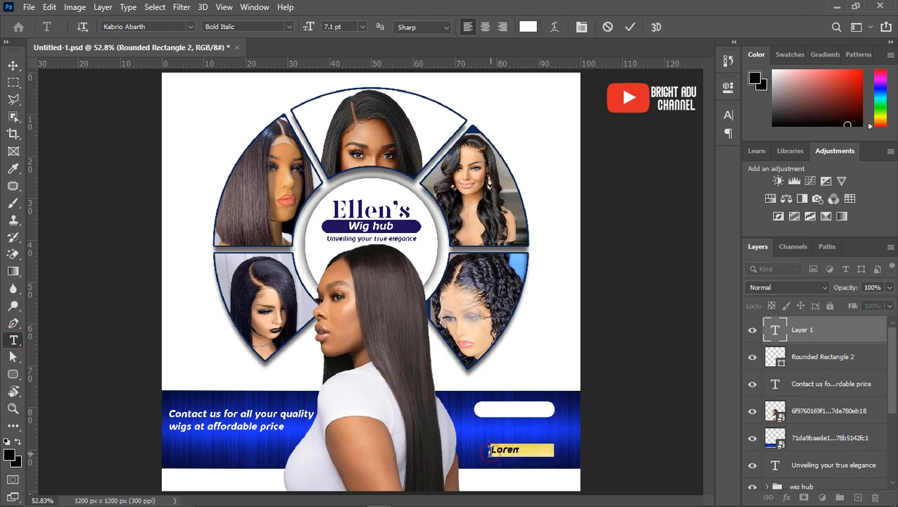
pyautogui.press('ctrl')
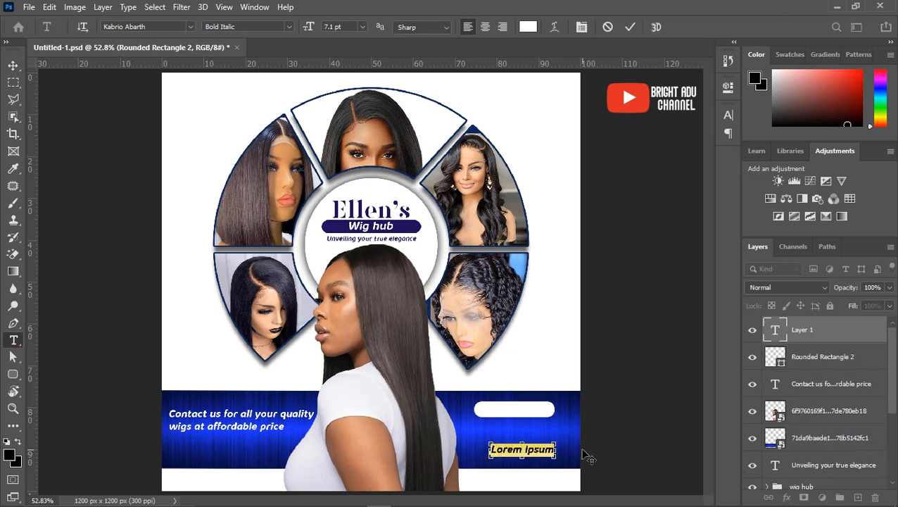
pyautogui.hotkey('ctrl', 'v')
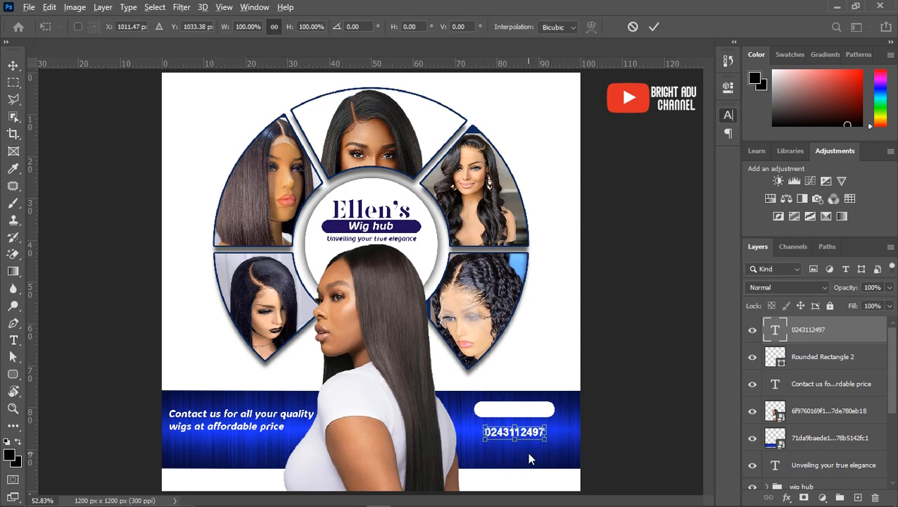
pyautogui.press('Return')
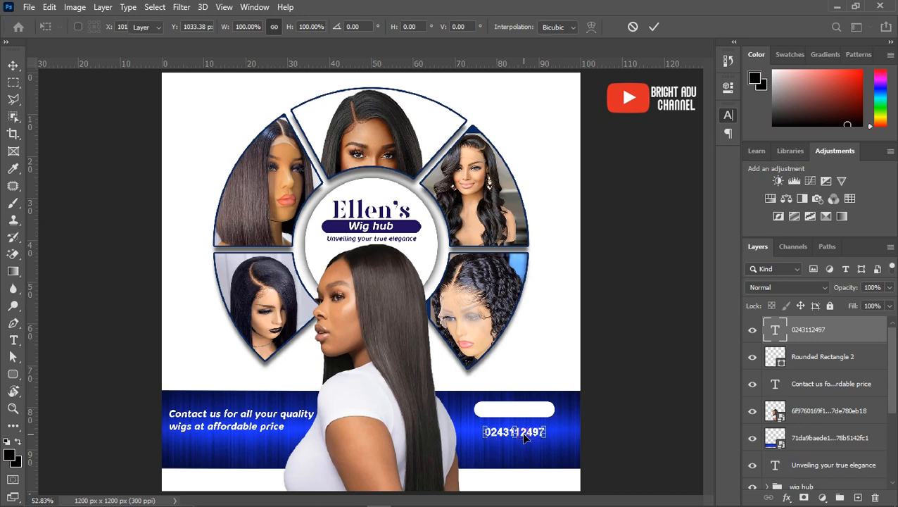
# Enlarge the first phone number to about 112% and centre it beneath the white rounded rectangle
pyautogui.keyDown('alt'); pyautogui.scroll(1, 556, 486); pyautogui.keyUp('alt')
pyautogui.keyDown('alt'); pyautogui.scroll(4, 556, 486); pyautogui.keyUp('alt')
pyautogui.hotkey('ctrl', 't')
pyautogui.moveTo(540, 426); pyautogui.dragTo(550, 430)
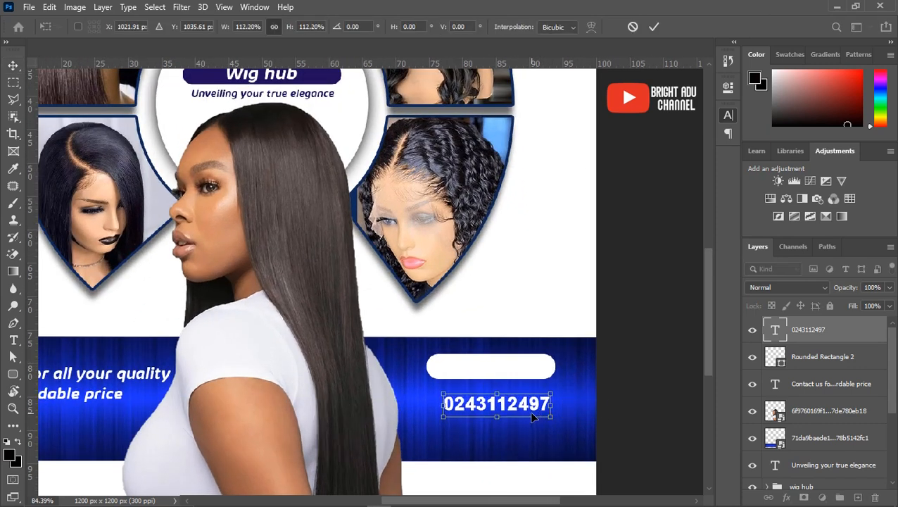
pyautogui.press('Return')
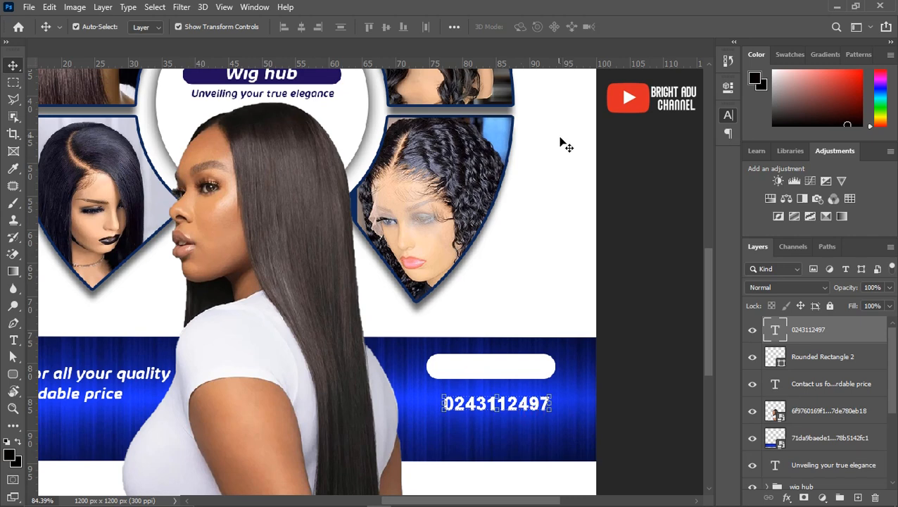
# Copy the second phone number under CONTACTS from the ELLEN Word document and return to Photoshop
pyautogui.click(13, 343)
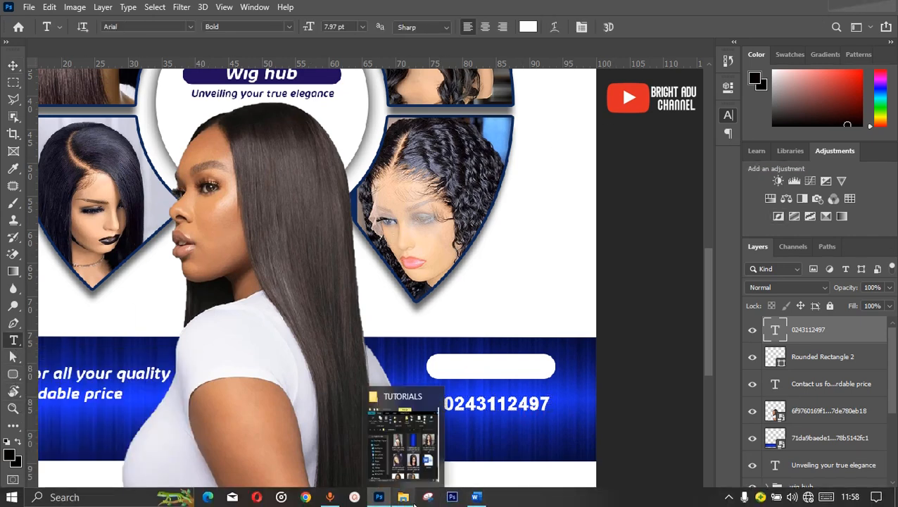
pyautogui.click(476, 498)
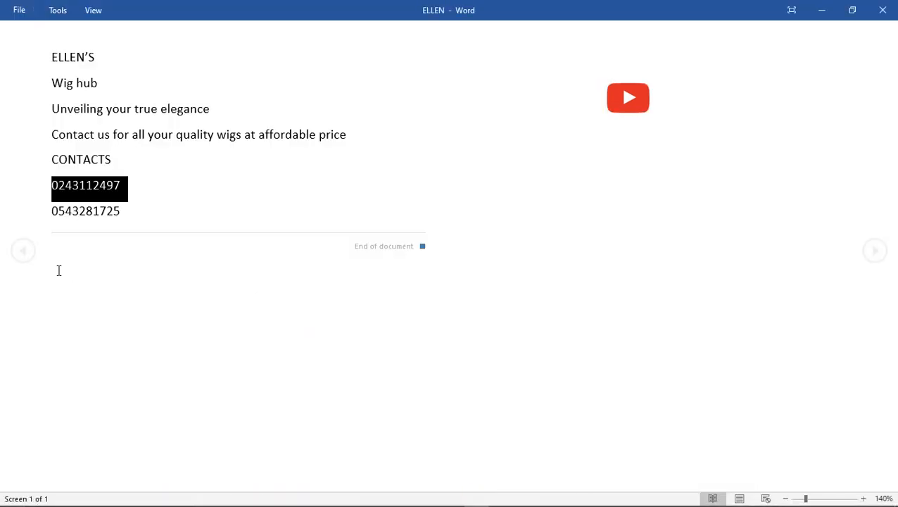
pyautogui.moveTo(52, 210); pyautogui.dragTo(147, 216)
pyautogui.hotkey('ctrl', 'c')
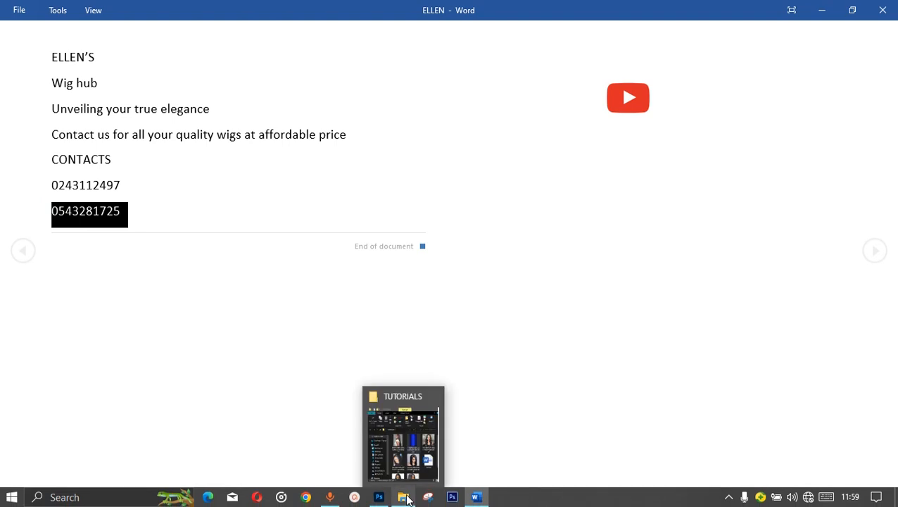
pyautogui.click(375, 498)
# Paste the second phone number as a text layer, scale it to about 109%, and align it directly beneath the first number
pyautogui.hotkey('ctrl', 'v')
pyautogui.click(13, 65)
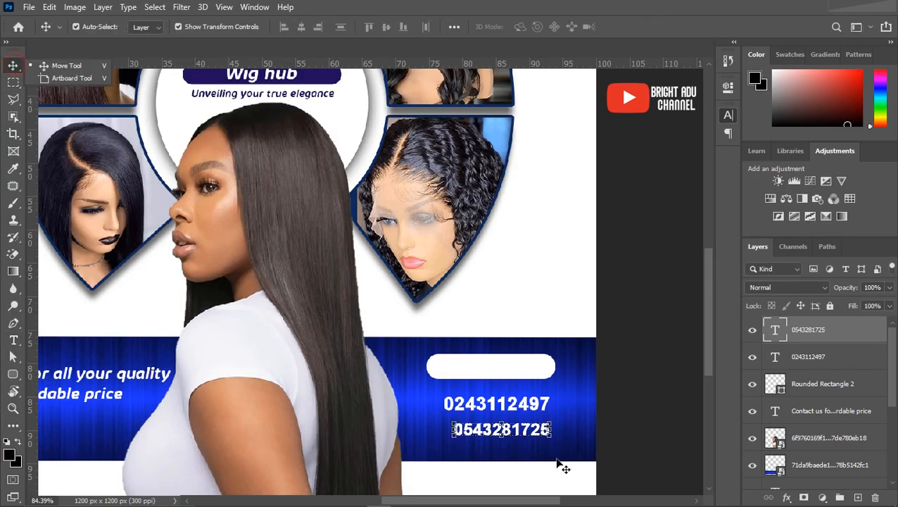
pyautogui.click(521, 434)
pyautogui.moveTo(521, 427); pyautogui.dragTo(549, 440)
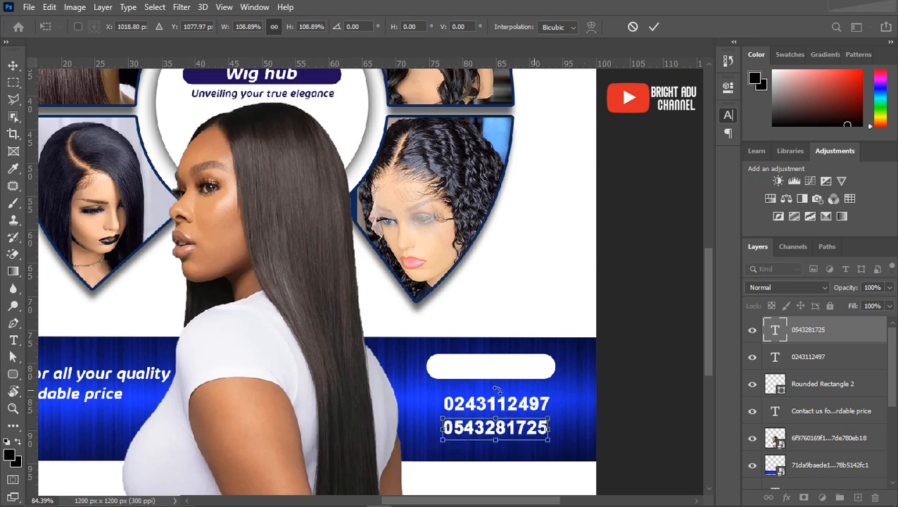
pyautogui.click(655, 27)
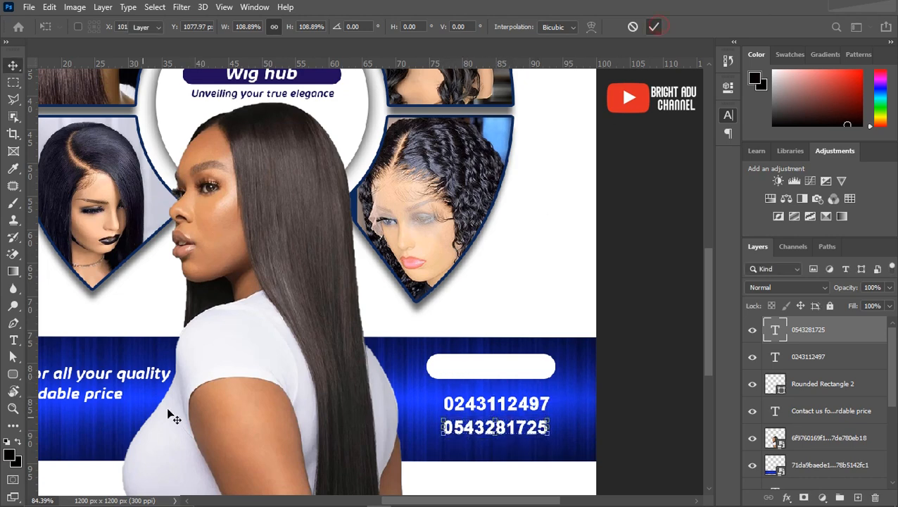
# Start a text layer on the white rounded rectangle and colour it dark blue (0f2b5c), sampled from the photo frame's outline
pyautogui.click(13, 340)
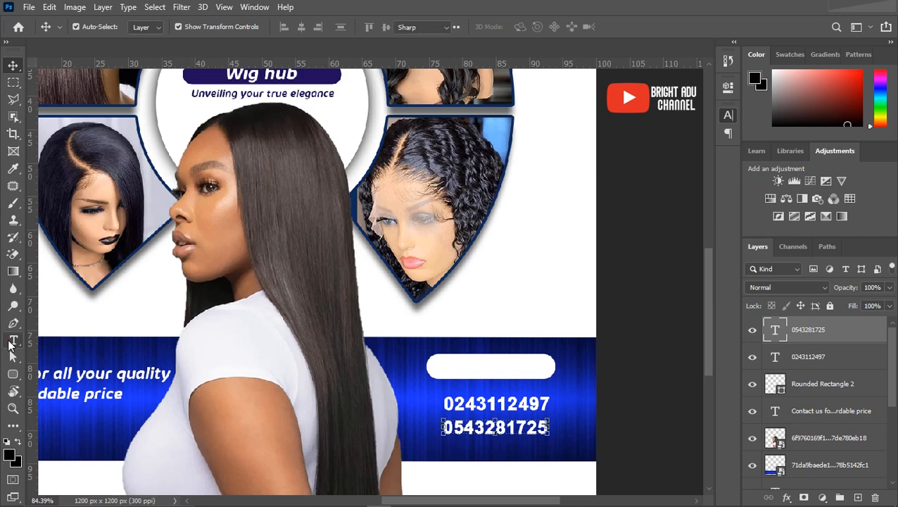
pyautogui.click(454, 367)
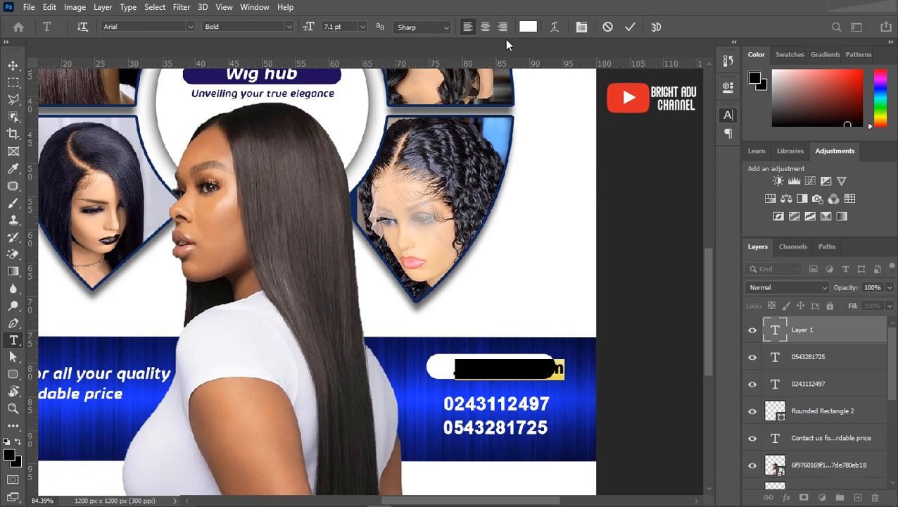
pyautogui.click(526, 28)
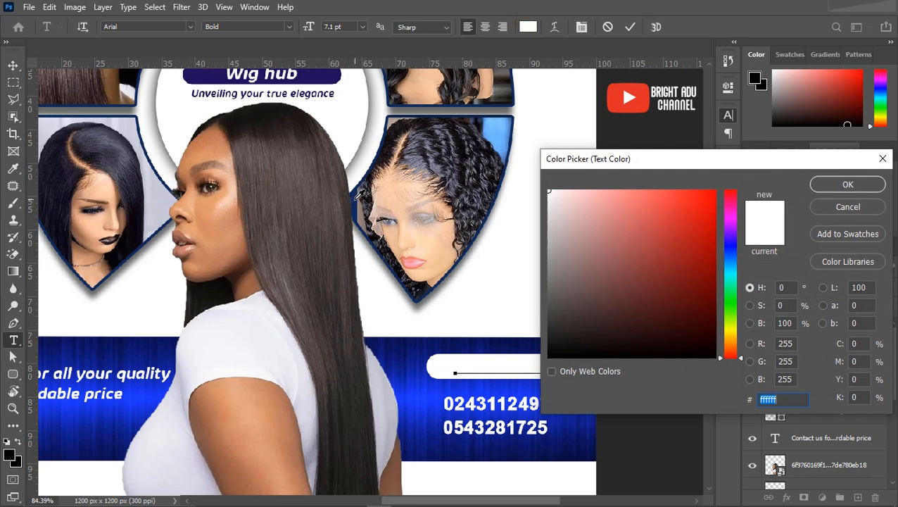
pyautogui.click(358, 193)
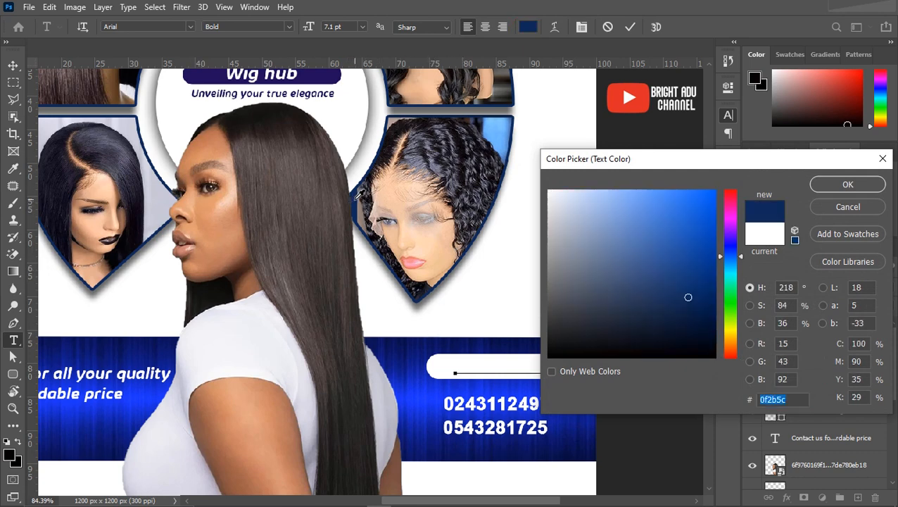
pyautogui.click(827, 185)
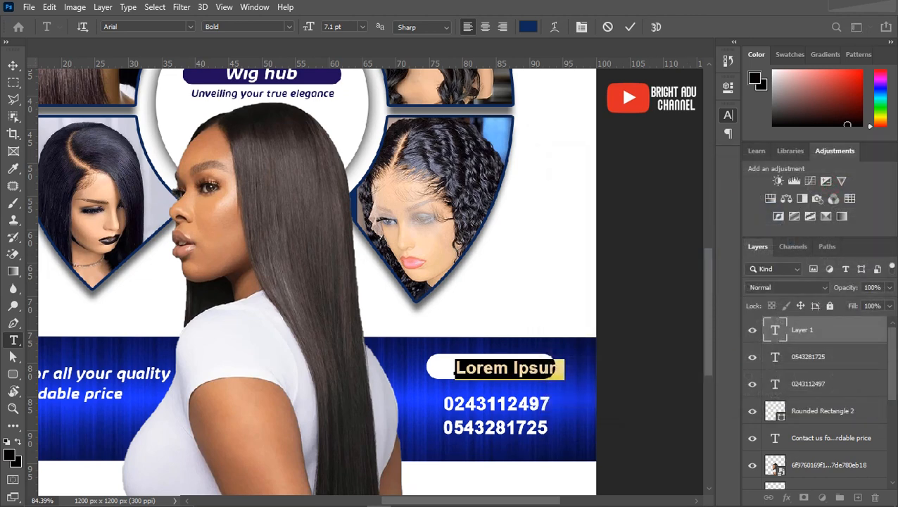
# Copy the word CONTACTS from the ELLEN Word document and return to Photoshop
pyautogui.moveTo(520, 503)
pyautogui.click(476, 497)
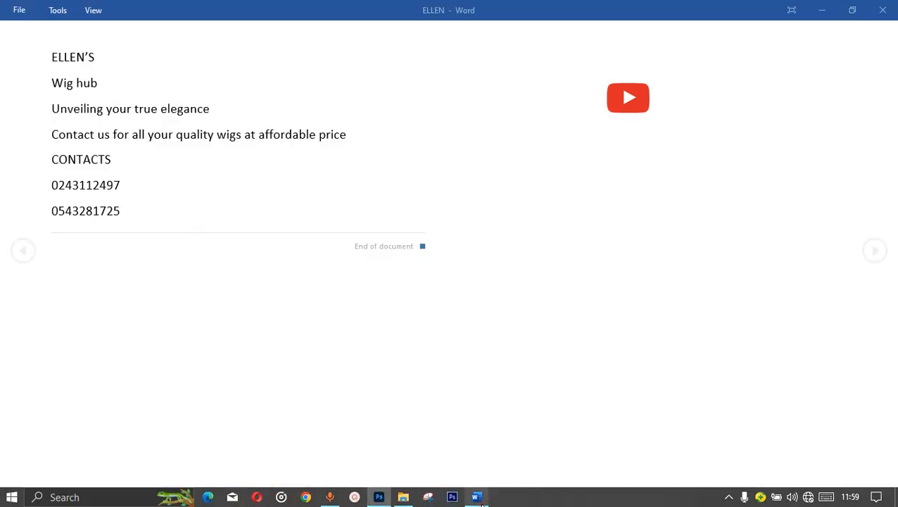
pyautogui.doubleClick(85, 211)
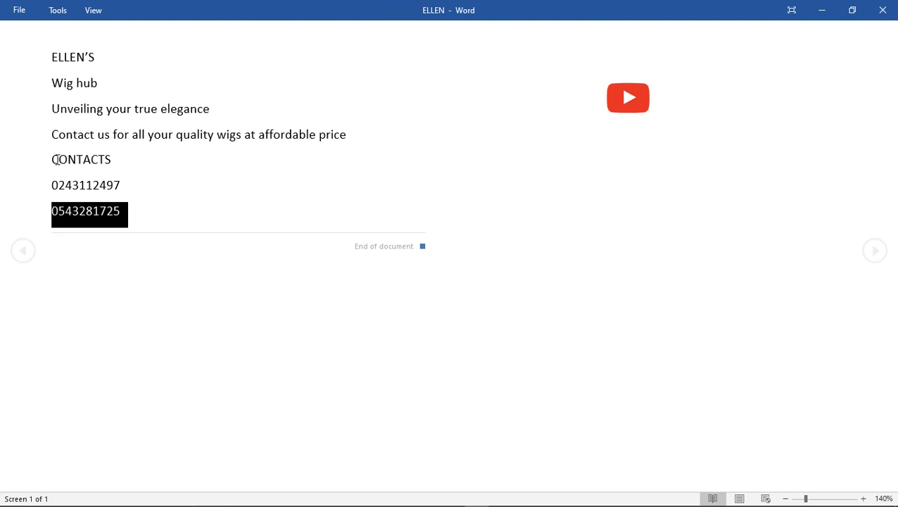
pyautogui.moveTo(55, 160); pyautogui.dragTo(147, 173)
pyautogui.hotkey('ctrl', 'c')
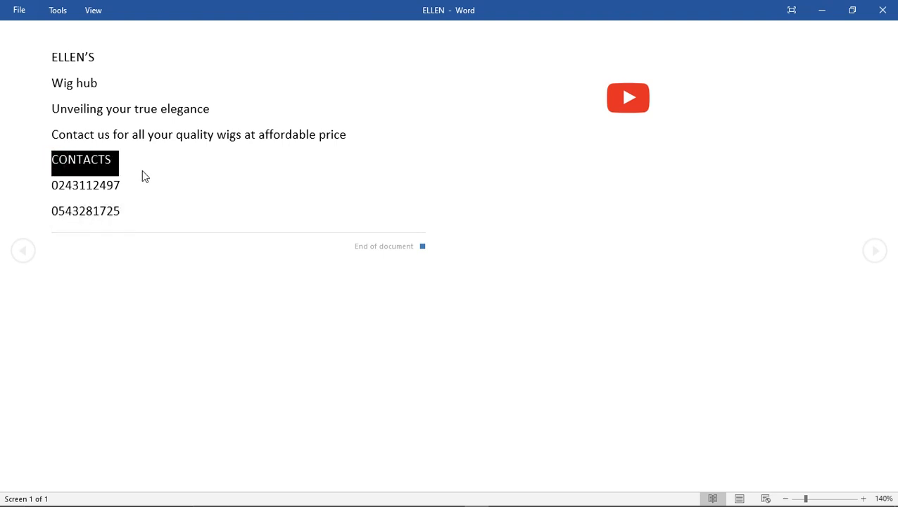
pyautogui.click(378, 497)
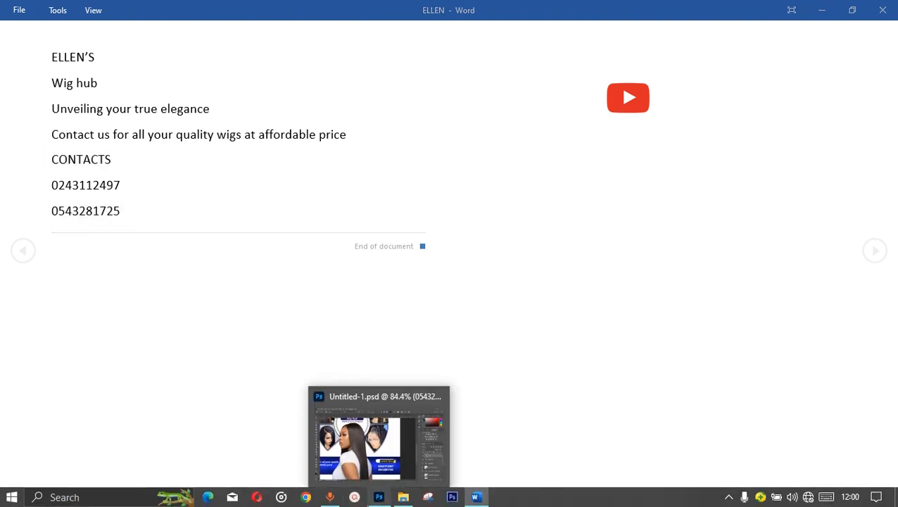
# Replace the placeholder text with the copied CONTACTS heading and centre it on the white rounded rectangle
pyautogui.hotkey('ctrl', 'v')
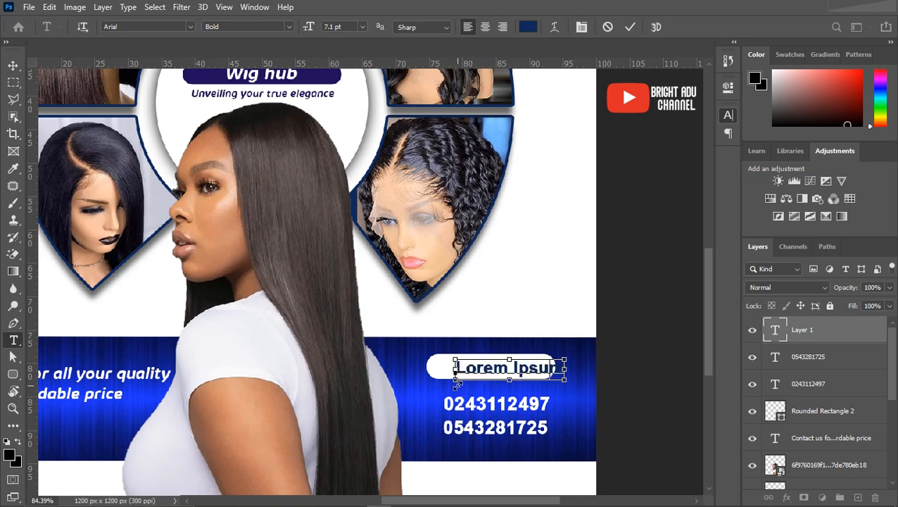
pyautogui.click(13, 64)
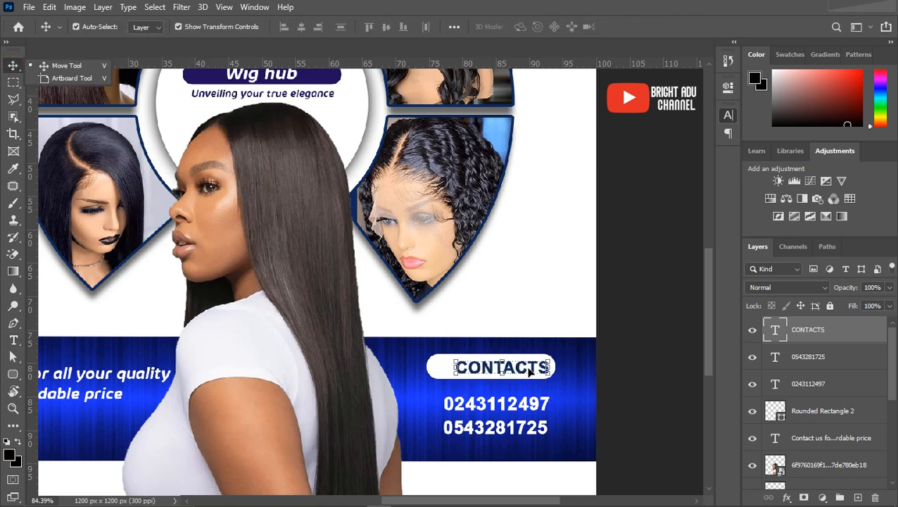
pyautogui.moveTo(529, 371); pyautogui.dragTo(522, 370)
# Set the CONTACTS heading's Arial font style to Black and recentre it within the white rounded rectangle
pyautogui.click(728, 117)
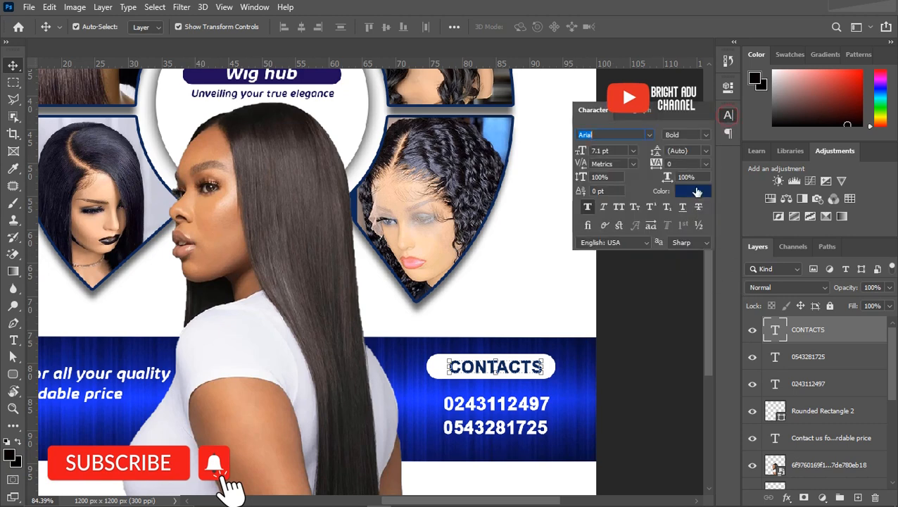
pyautogui.click(686, 134)
pyautogui.click(707, 232)
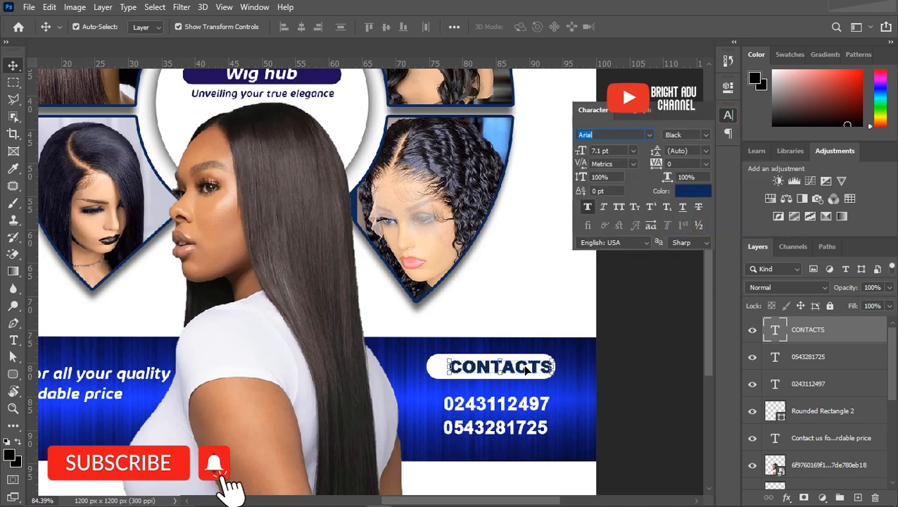
pyautogui.moveTo(523, 367); pyautogui.dragTo(519, 367)
pyautogui.hotkey('ctrl', '0')
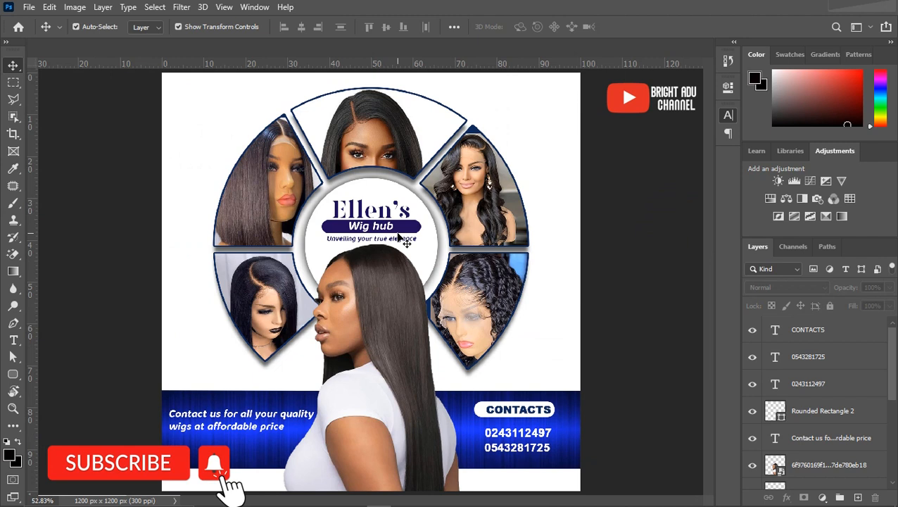